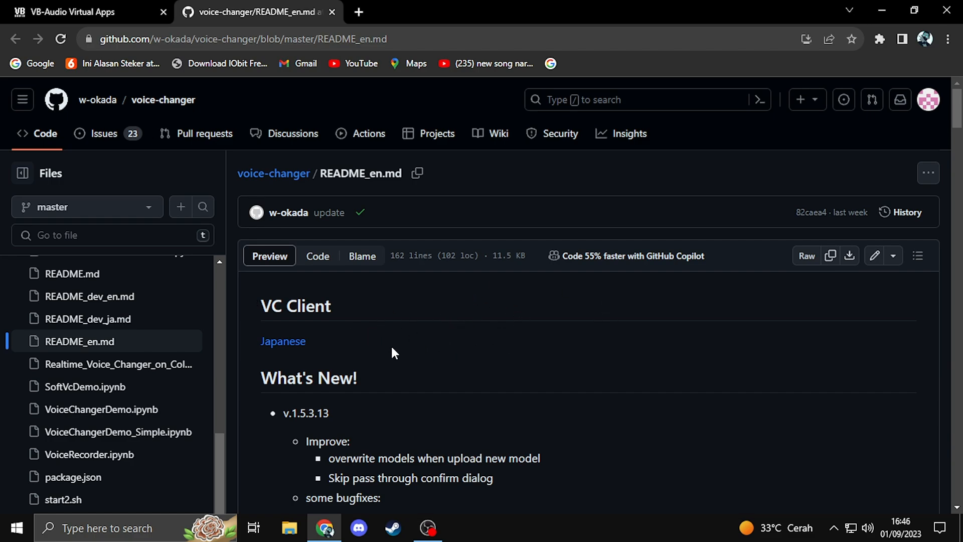
Open the Hugging Face download page for the Windows ONNX(cpu,cuda) build of v.1.5.3.13 from the README's download table.
scroll(393, 354, "down", 10)
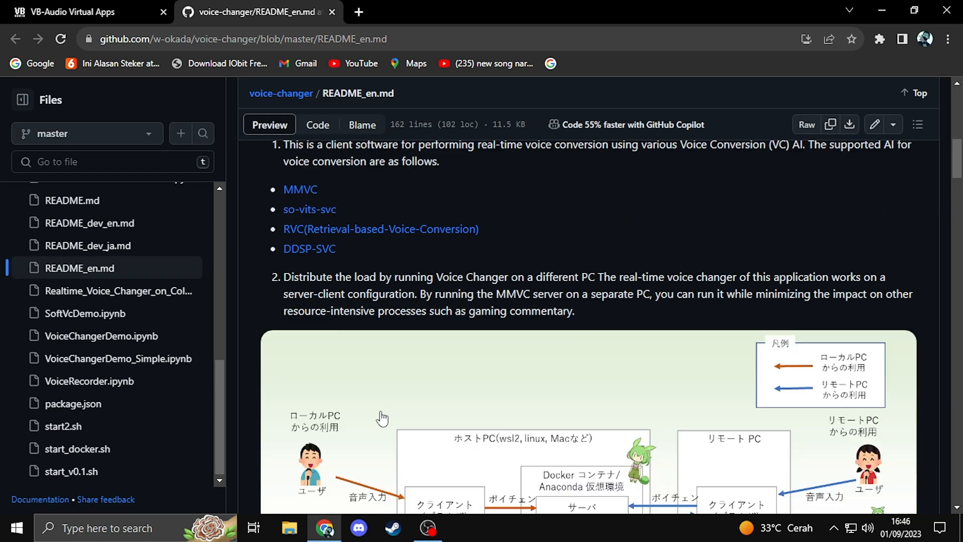
scroll(381, 418, "down", 15)
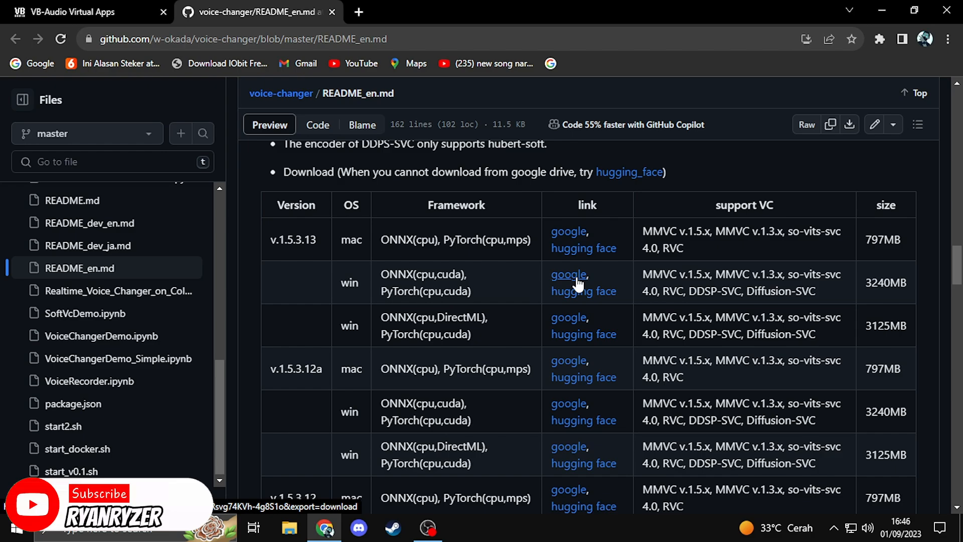
left_click(584, 294)
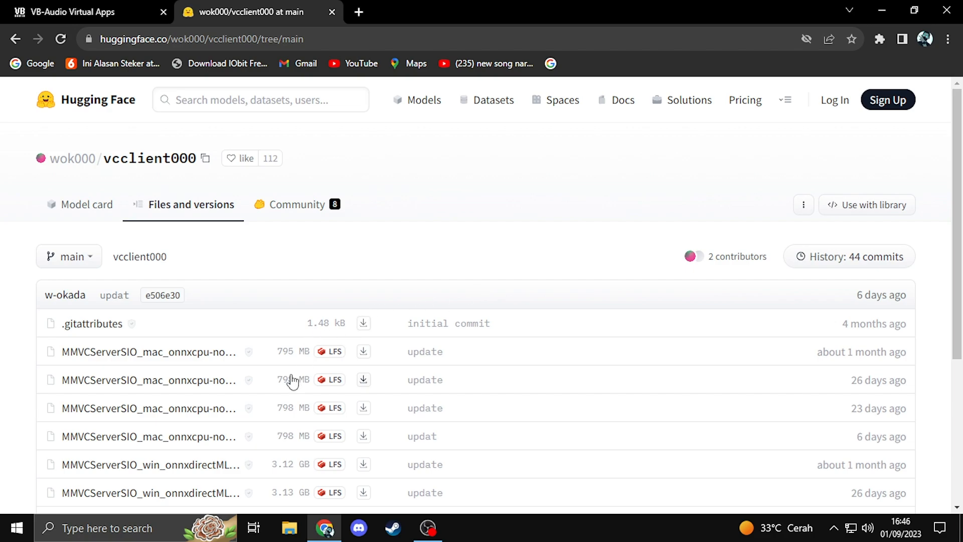
Request the download of the MMVCServerSIO_win_onnxdirectML-cuda_v.1.5.3.12 archive from the file list and cancel saving it.
scroll(214, 384, "down", 1)
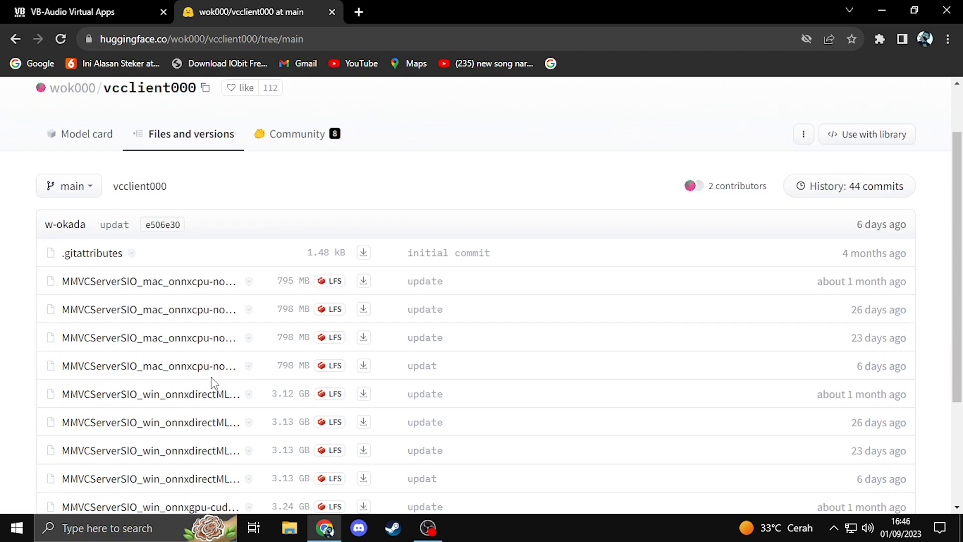
scroll(172, 366, "down", 1)
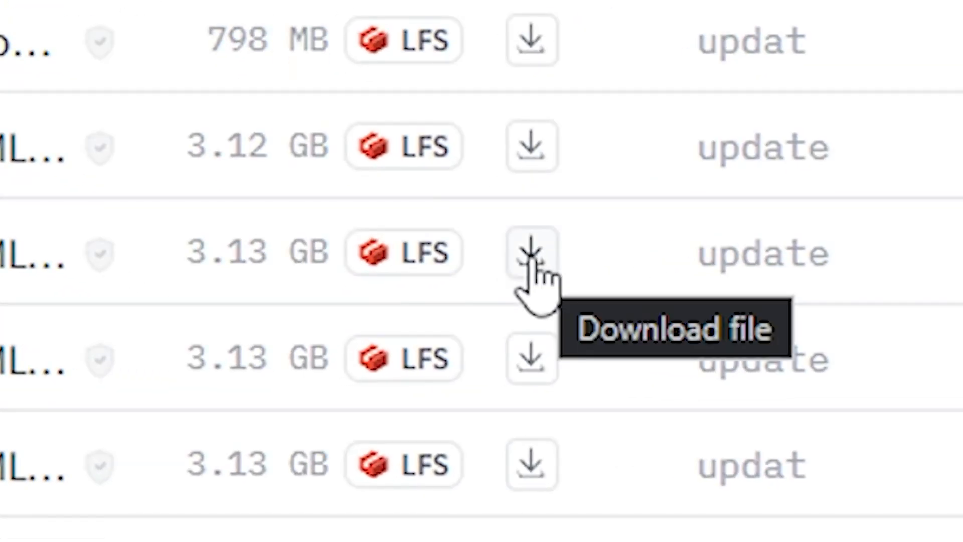
left_click(363, 353)
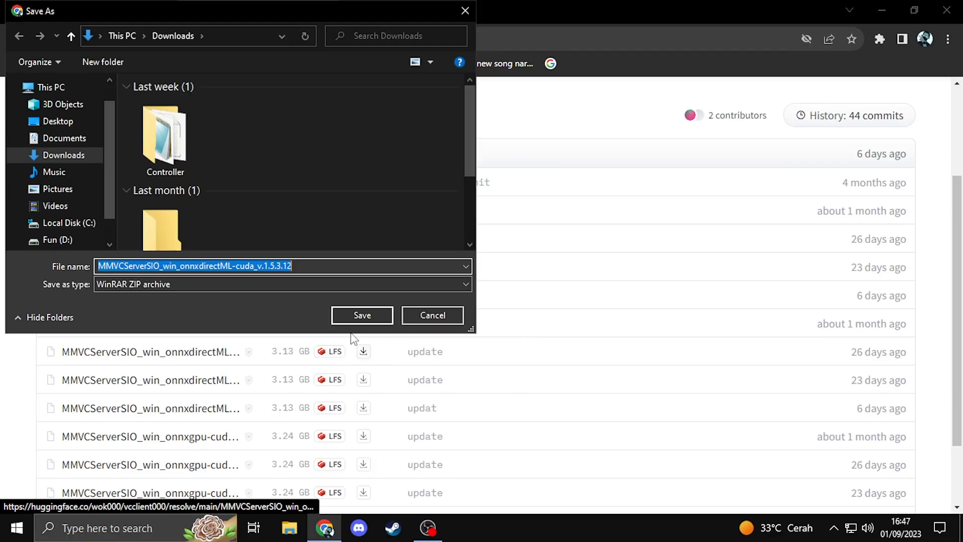
left_click(432, 315)
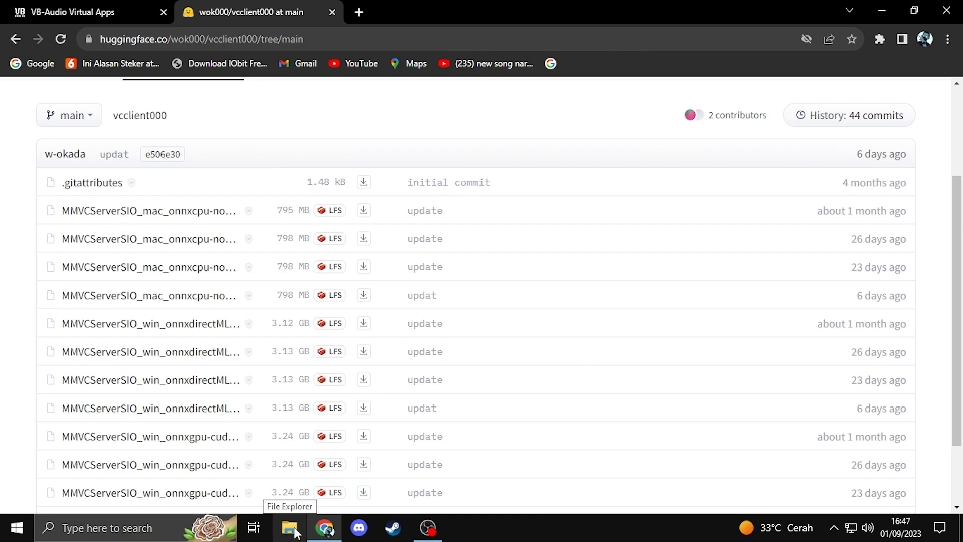
Switch to File Explorer and show the Voice Changer folder on drive Fun (D:), opening it from the drive's root.
left_click(290, 528)
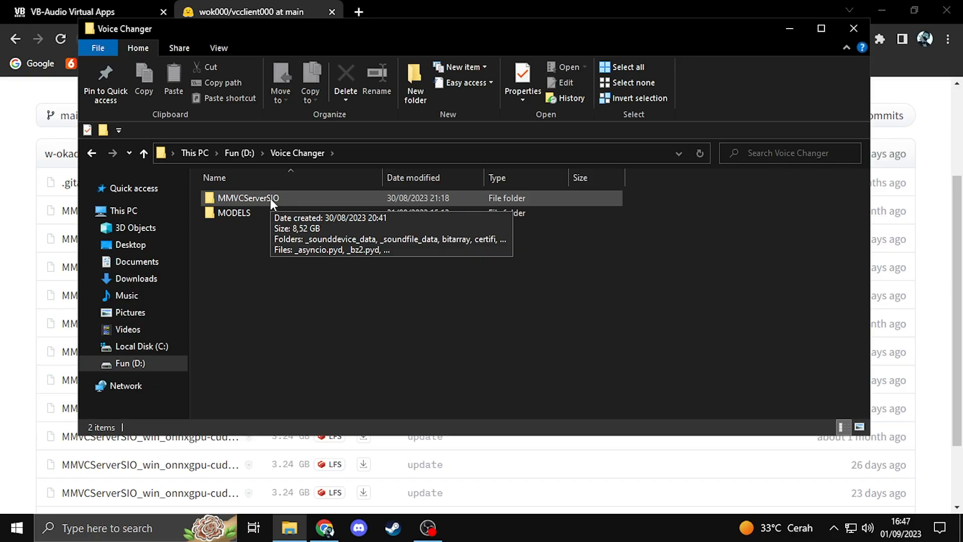
left_click(241, 221)
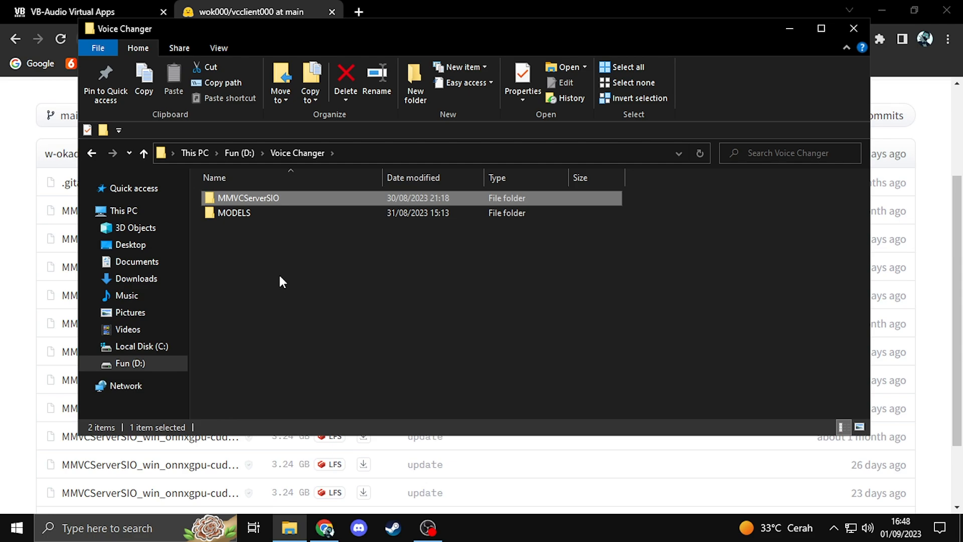
left_click(242, 155)
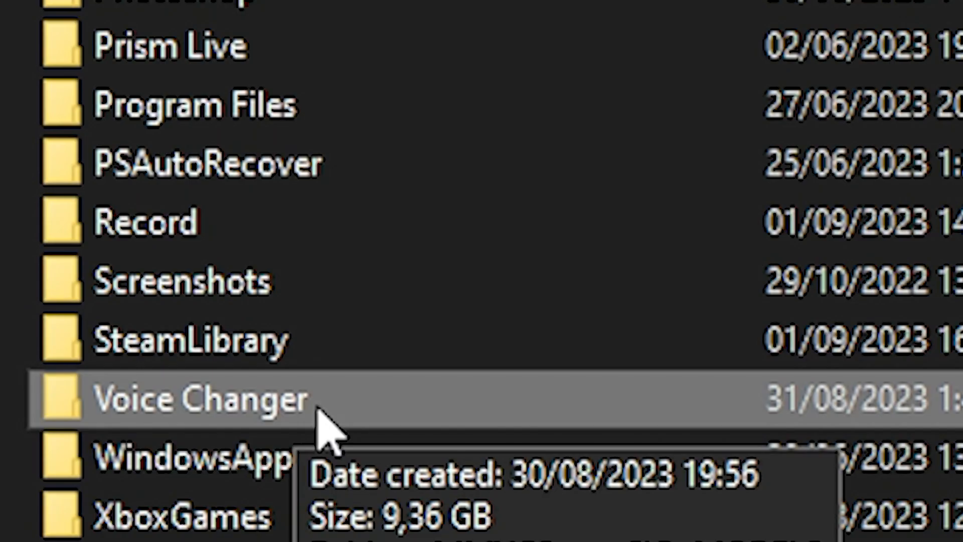
double_click(261, 382)
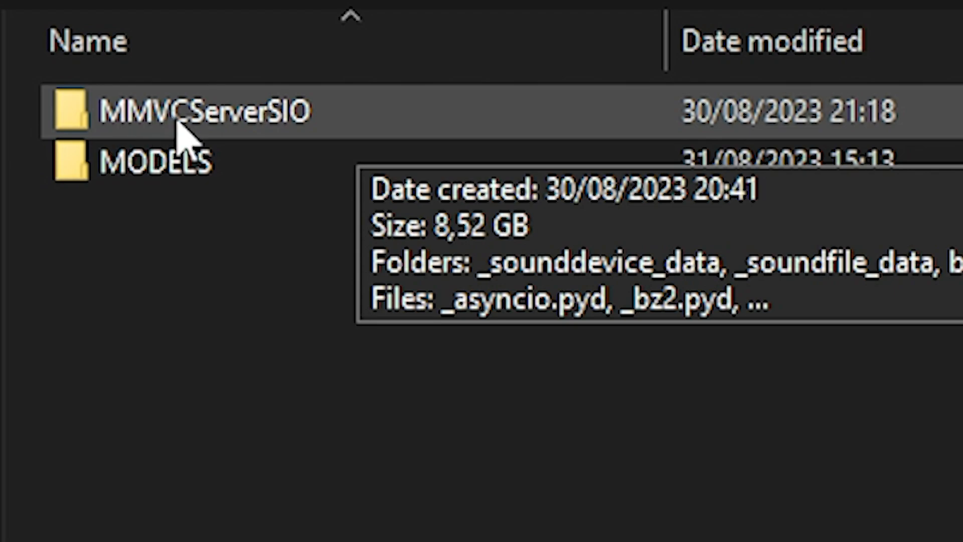
Open the MMVCServerSIO folder and run the start_http batch file.
double_click(364, 135)
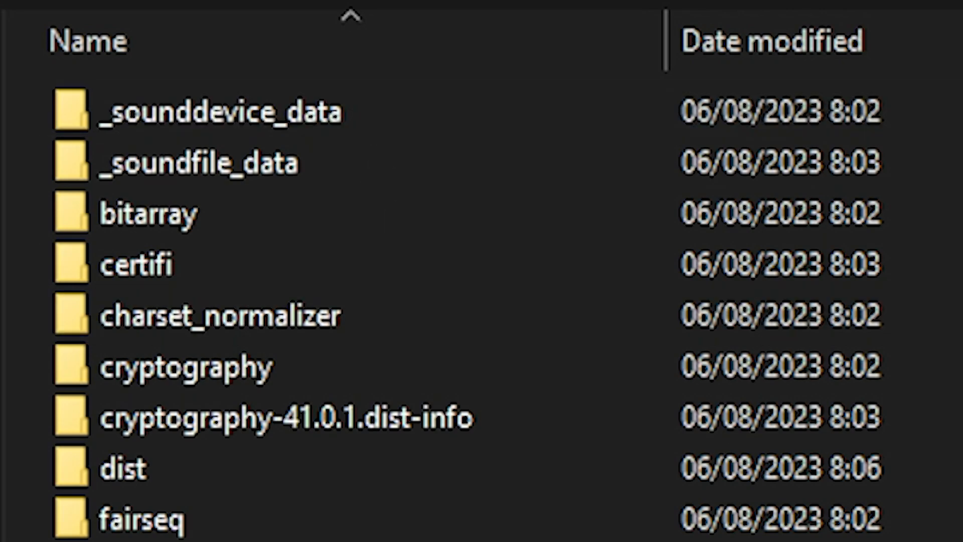
scroll(451, 430, "down", 2)
scroll(426, 534, "down", 20)
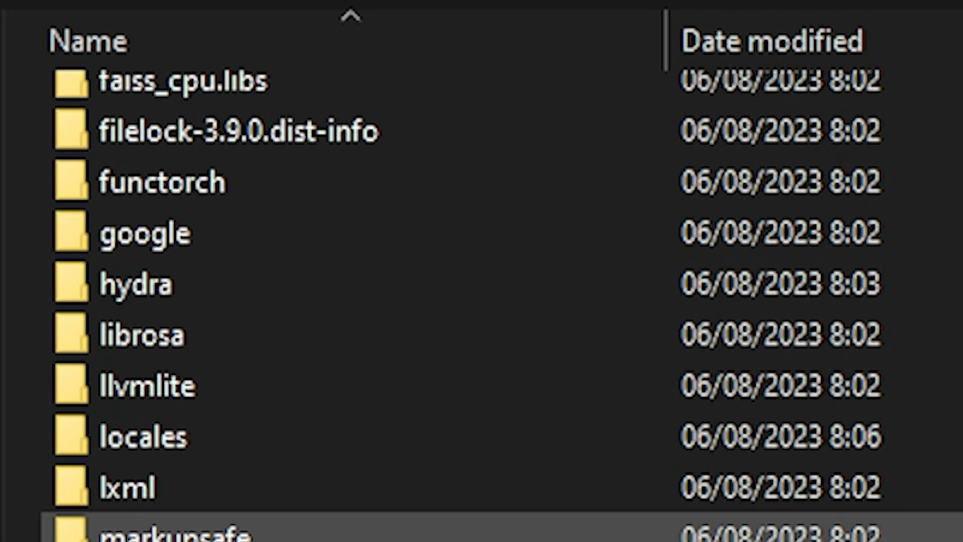
scroll(445, 501, "down", 9)
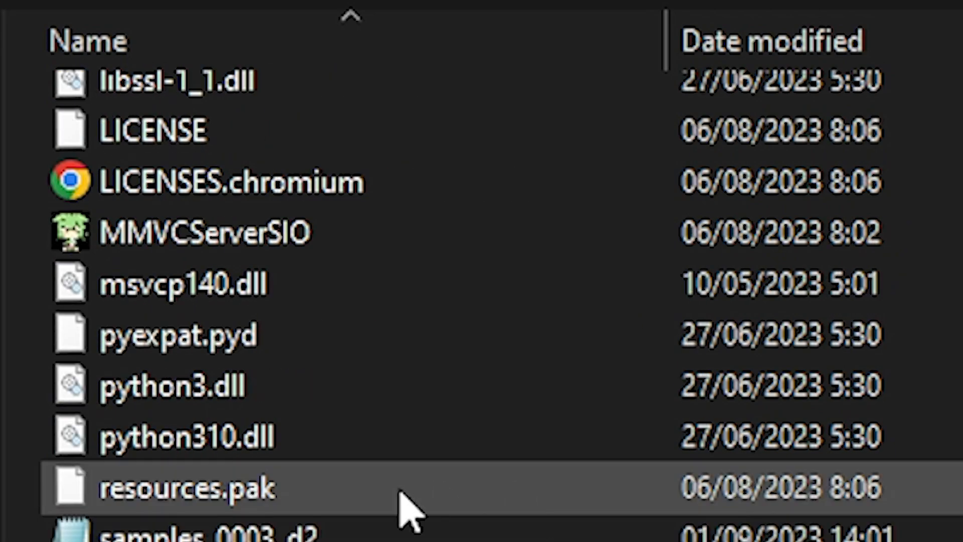
scroll(281, 381, "up", 1)
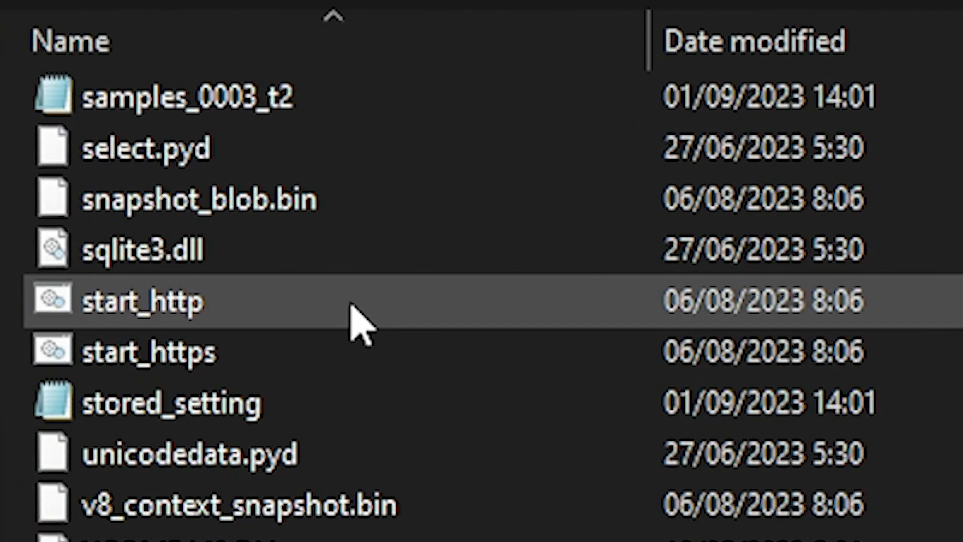
left_click(351, 306)
double_click(350, 304)
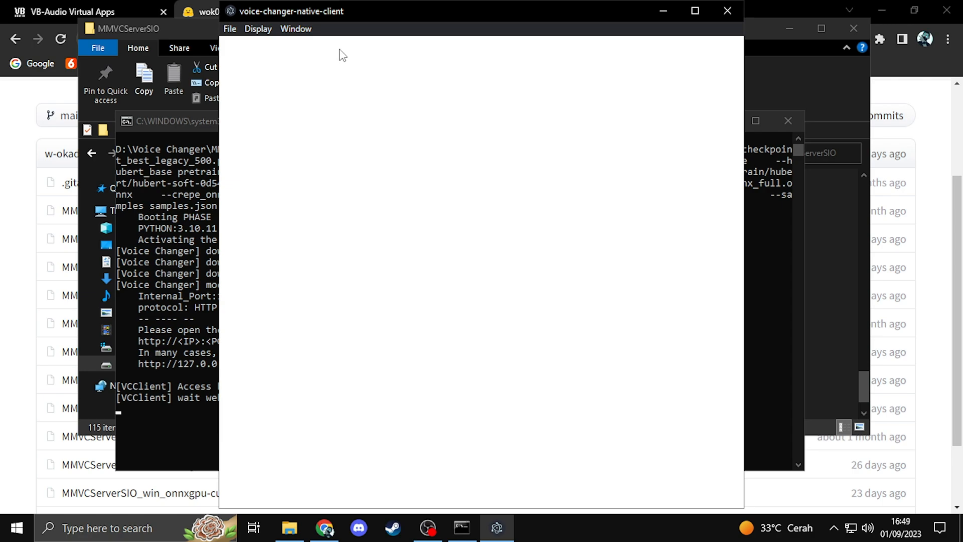
Examine the server's start-up log in the console window and return to the Voice Changer Client window.
left_click(170, 168)
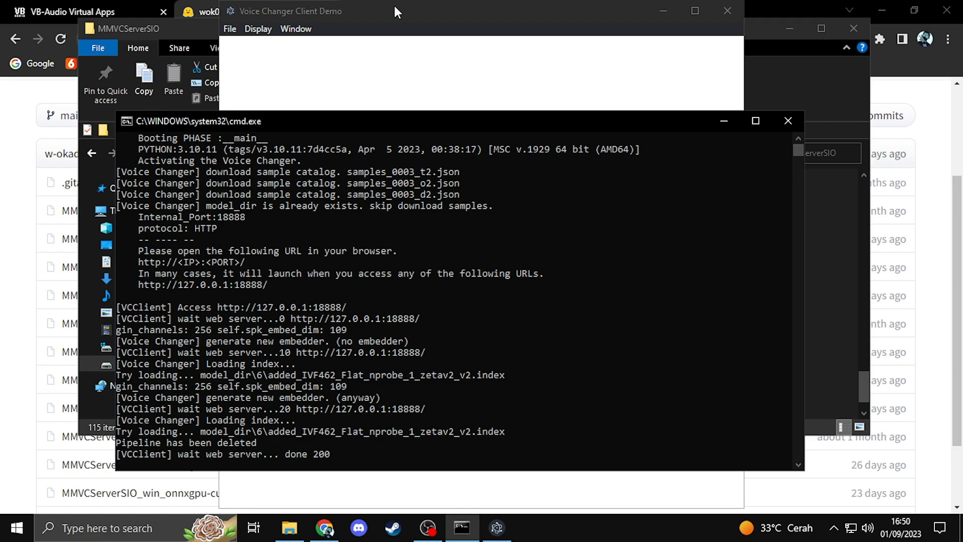
left_click(396, 11)
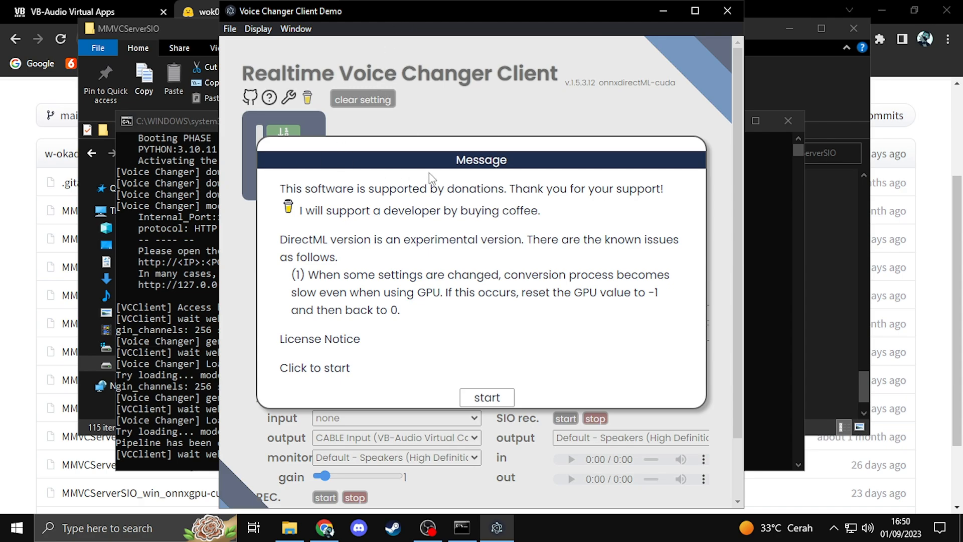
left_click(173, 270)
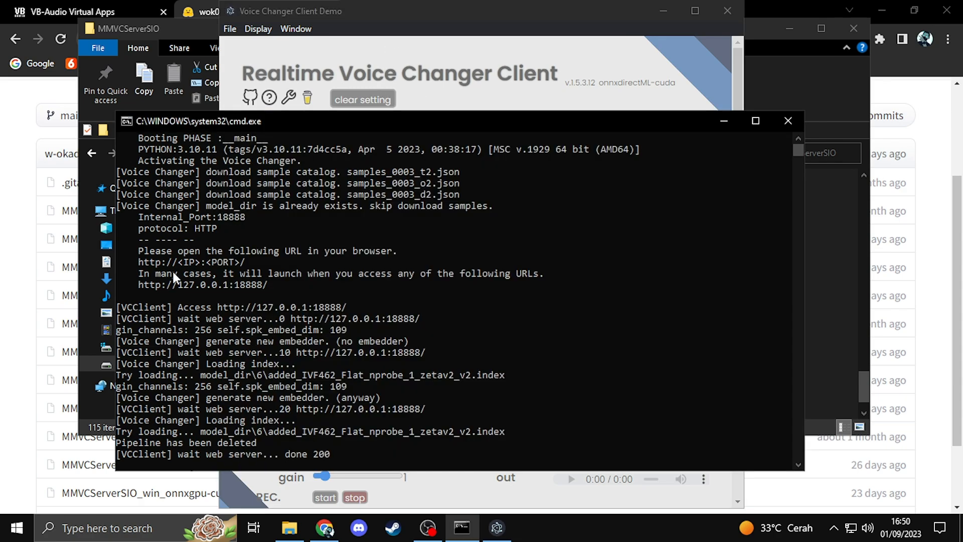
left_click(345, 79)
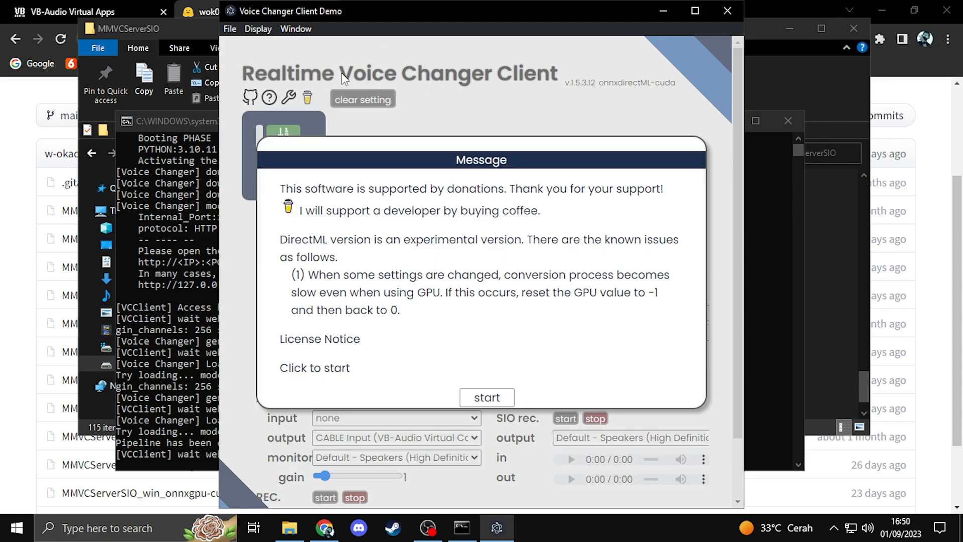
Start the voice changer client from its start-up message and look over the voice models and conversion settings.
left_click(496, 399)
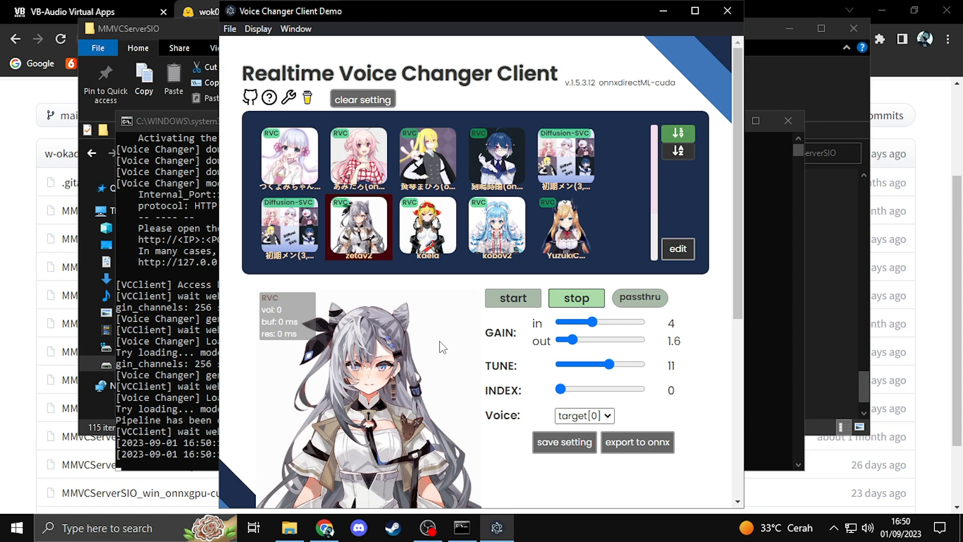
scroll(477, 313, "down", 3)
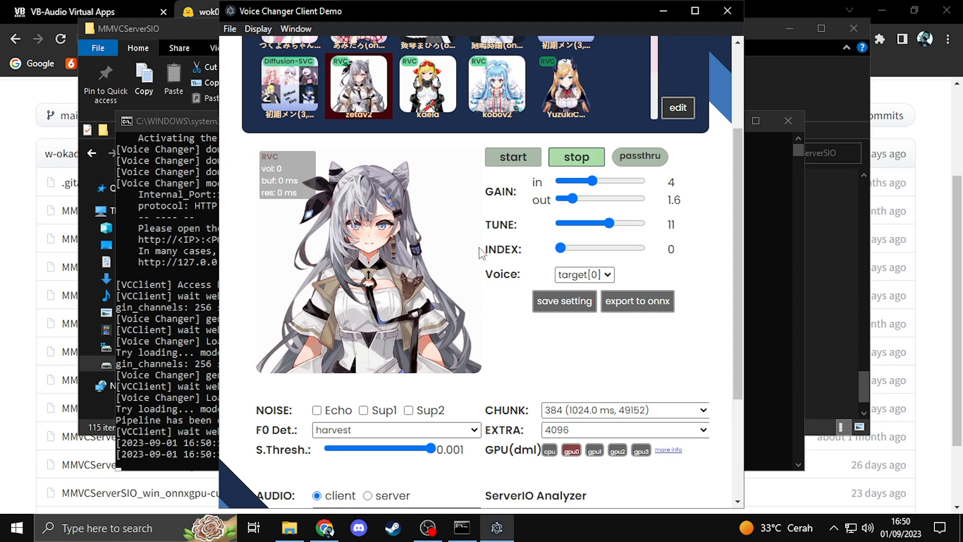
scroll(480, 253, "up", 2)
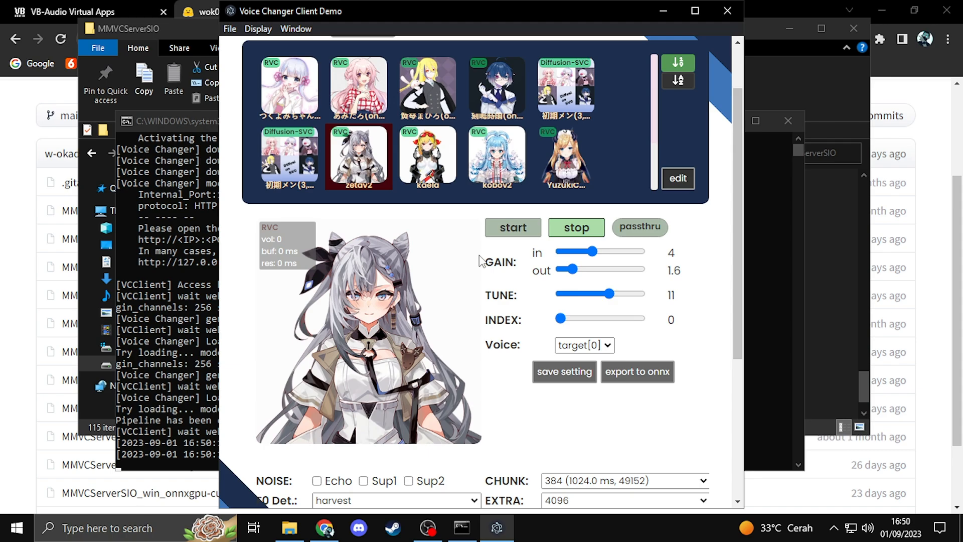
Switch to the VB-Audio page in the browser and download the Windows driver VBCABLE_Driver_Pack43.zip to the Downloads folder.
left_click(100, 7)
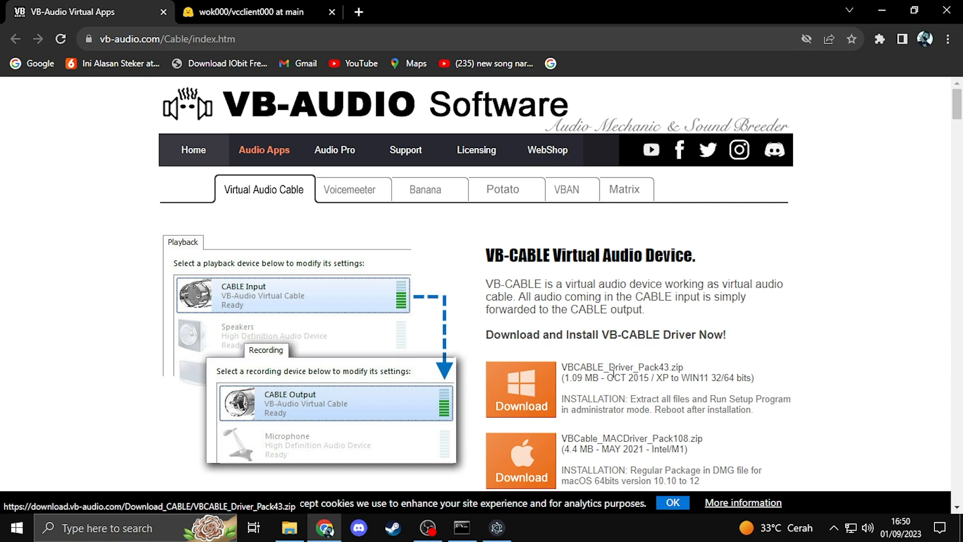
scroll(525, 398, "down", 2)
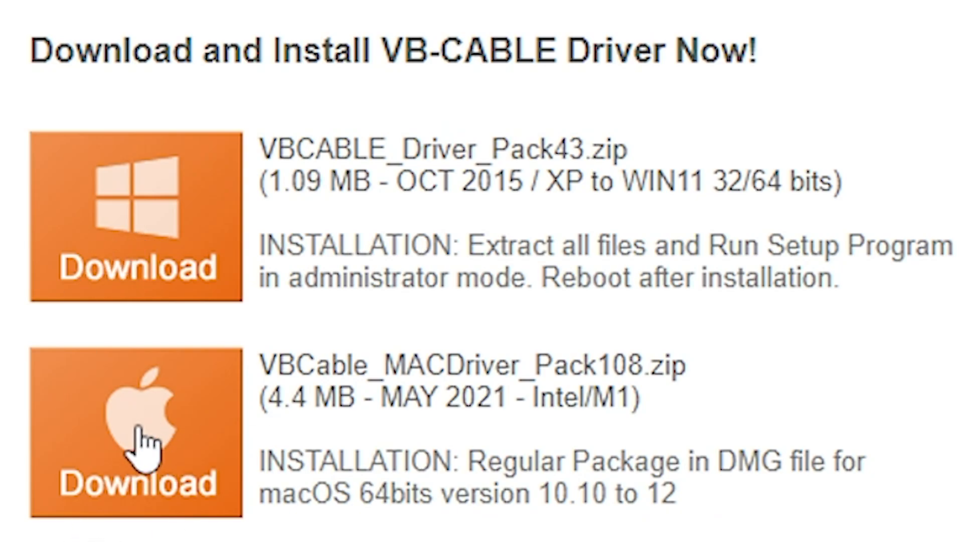
left_click(142, 223)
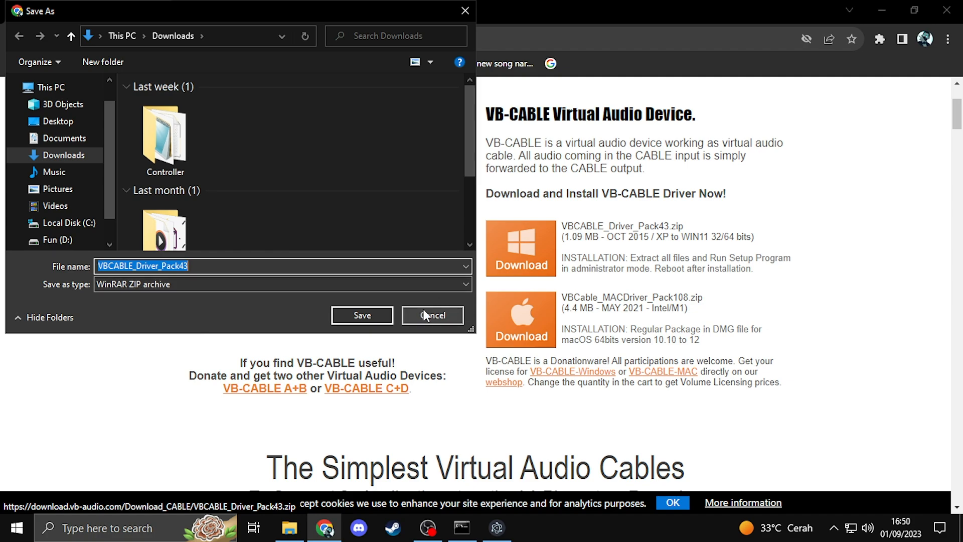
left_click(372, 314)
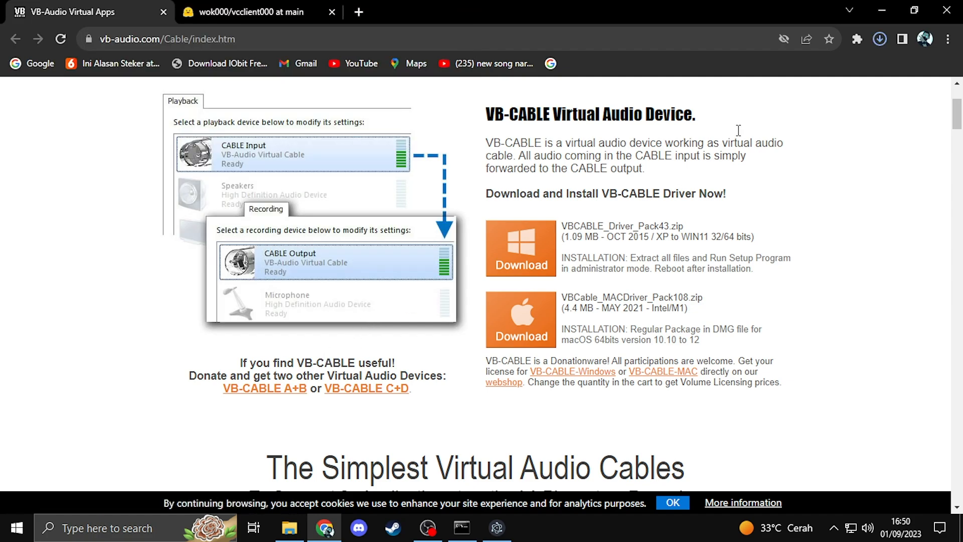
In File Explorer's Downloads folder, extract the VBCABLE_Driver_Pack43 archive into a folder of the same name.
left_click(290, 527)
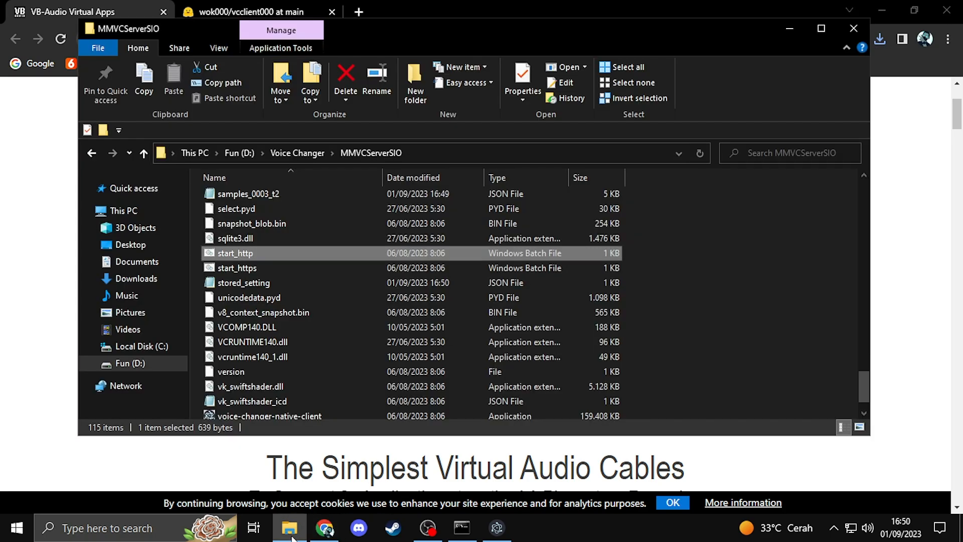
left_click(135, 279)
left_click(222, 237)
right_click(223, 237)
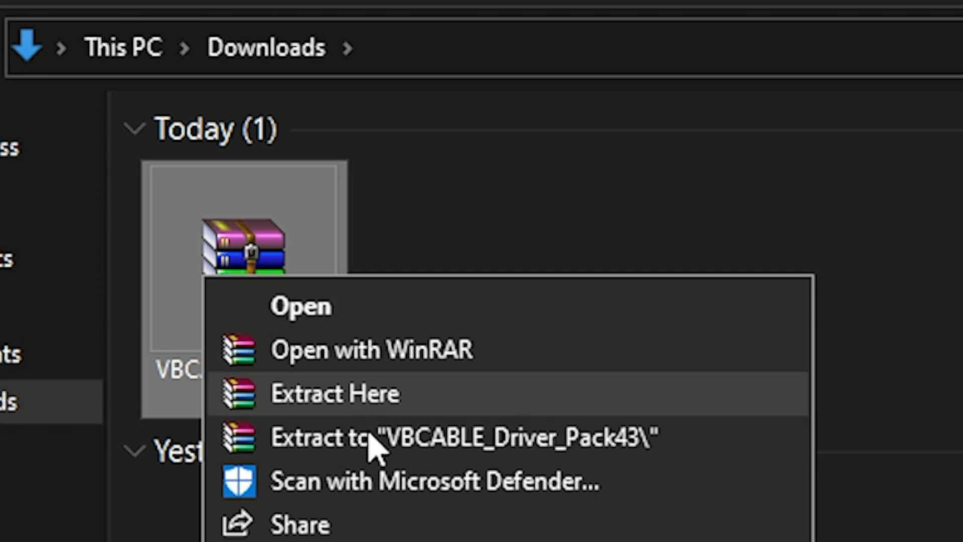
left_click(372, 440)
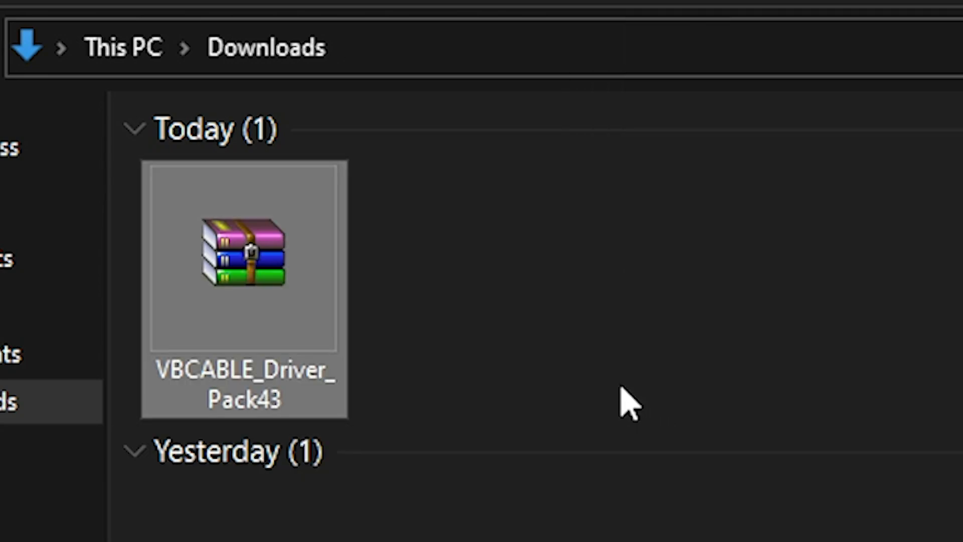
Look through the extracted VBCABLE_Driver_Pack43 folder for the VBCABLE_Setup_x64 installer and switch back to the Voice Changer Client.
double_click(509, 326)
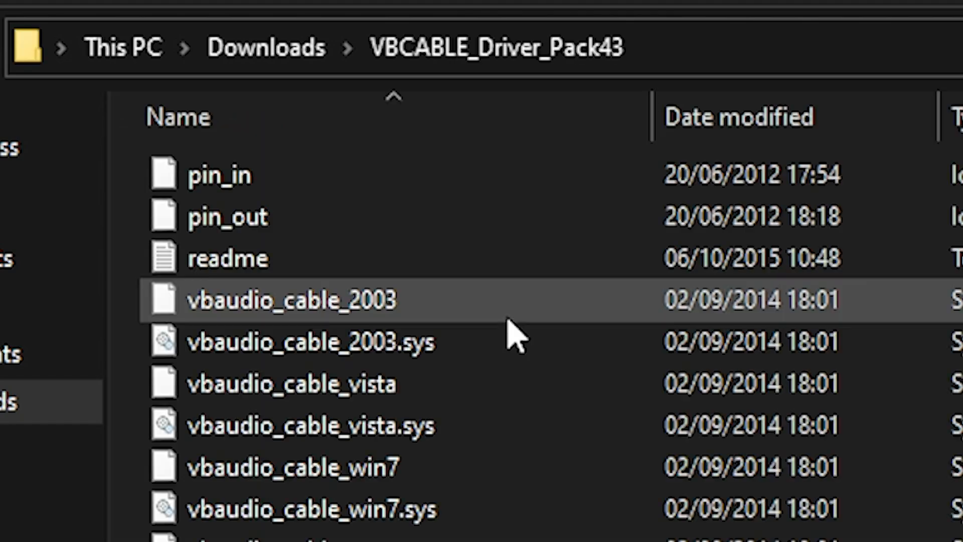
scroll(267, 312, "down", 4)
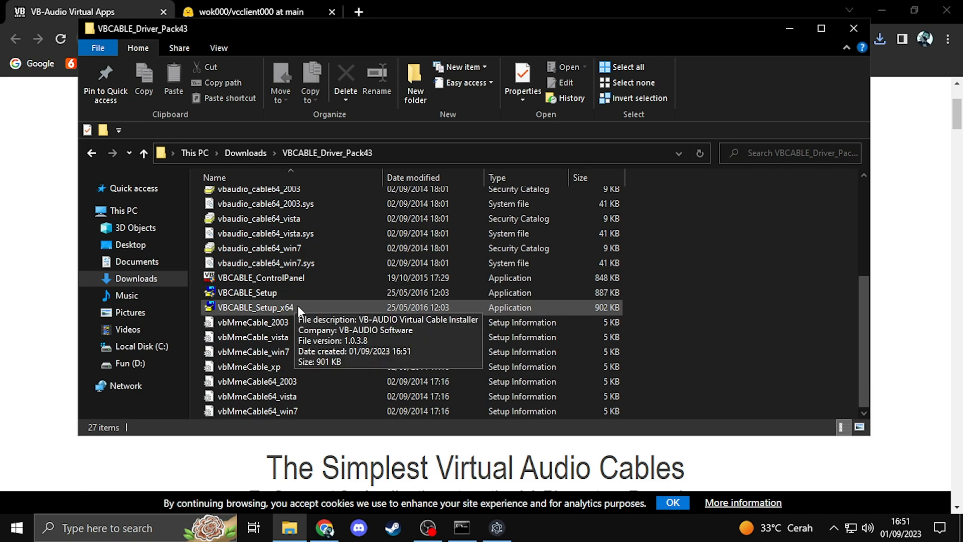
left_click(251, 153)
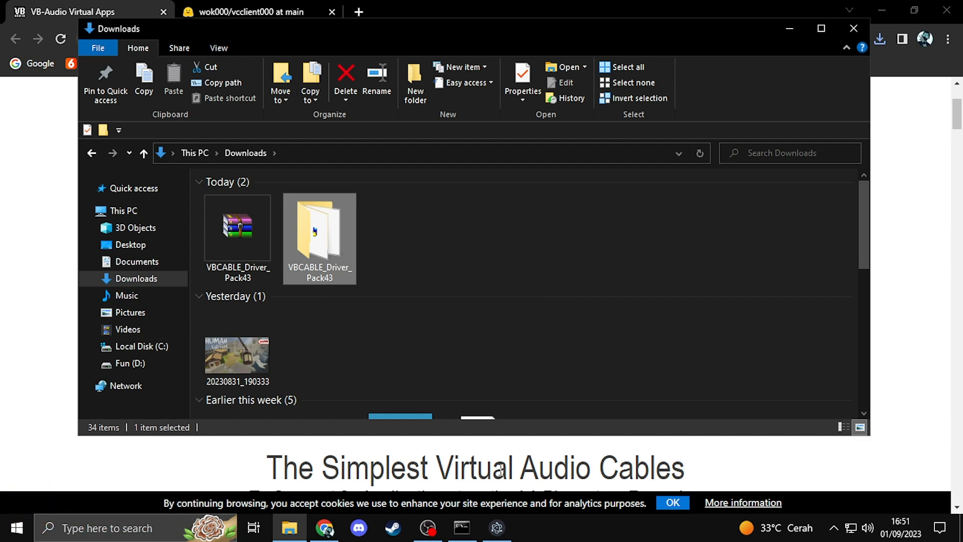
left_click(780, 30)
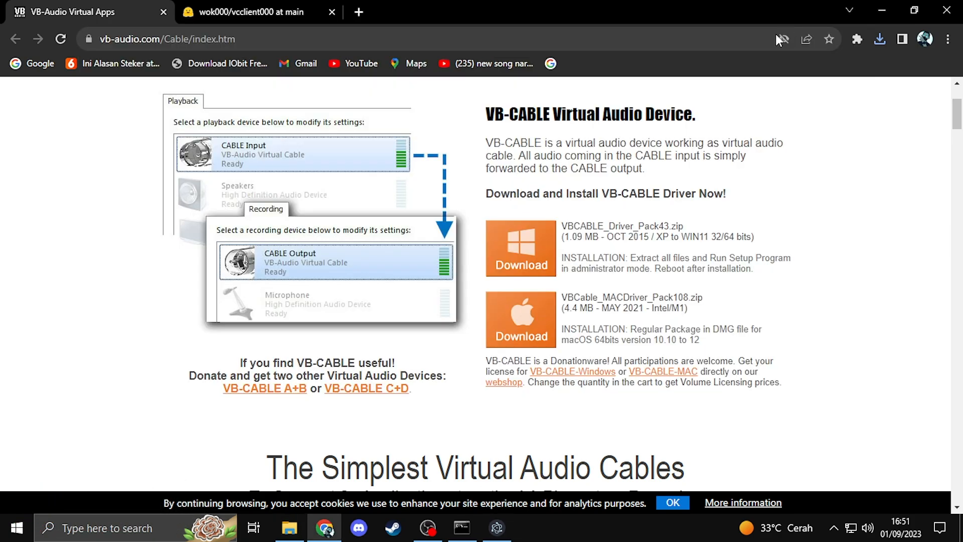
left_click(496, 527)
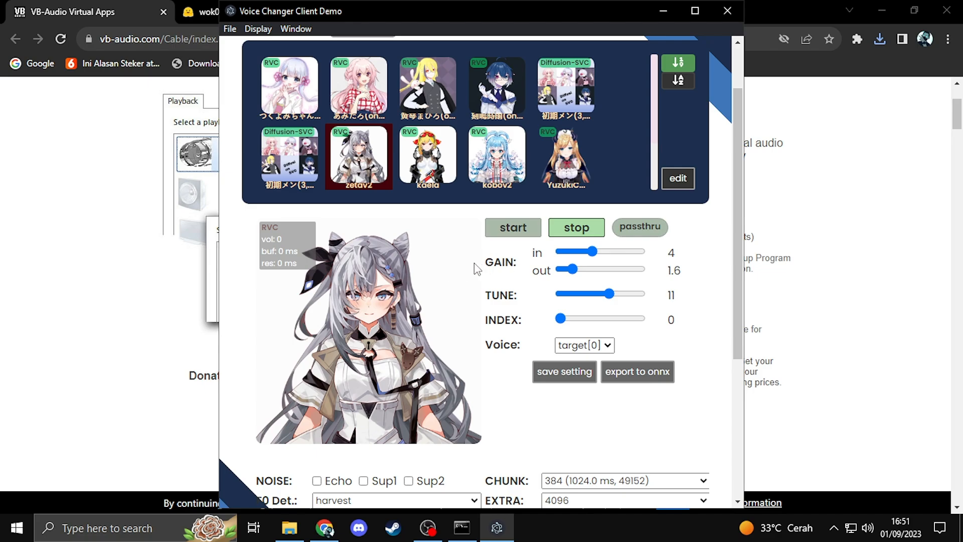
Look over the voice model, gain, tune, index, noise and chunk settings in the Voice Changer Client.
scroll(477, 269, "down", 1)
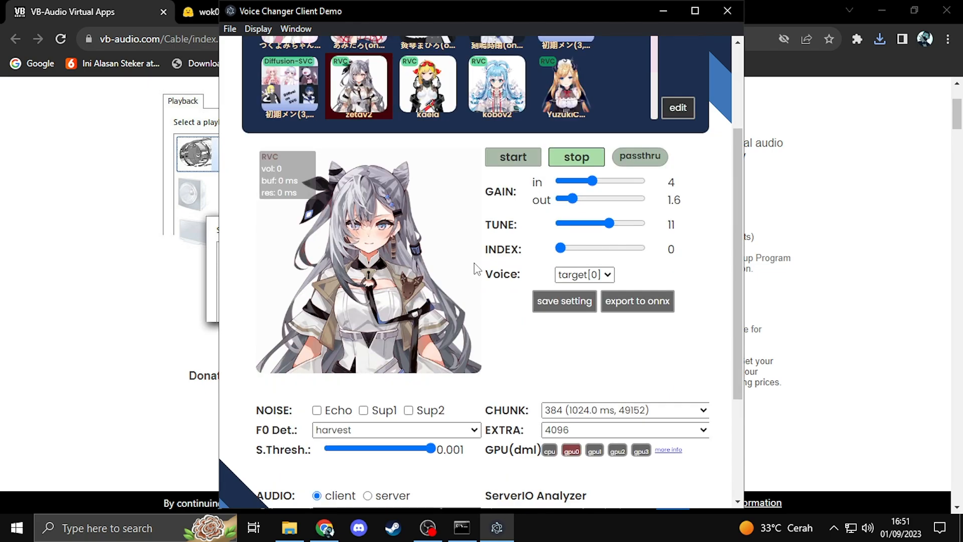
scroll(477, 270, "down", 1)
scroll(477, 269, "up", 3)
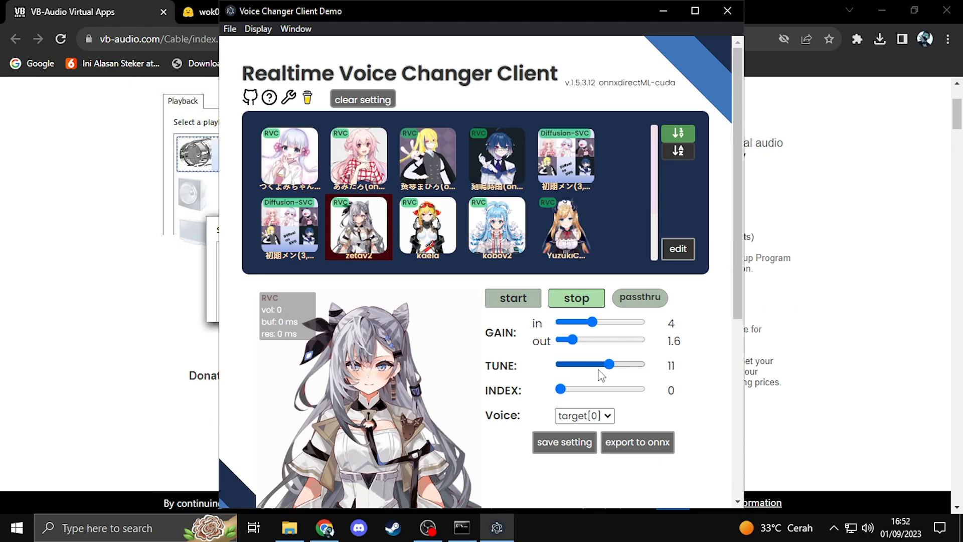
left_click(470, 536)
left_click(521, 464)
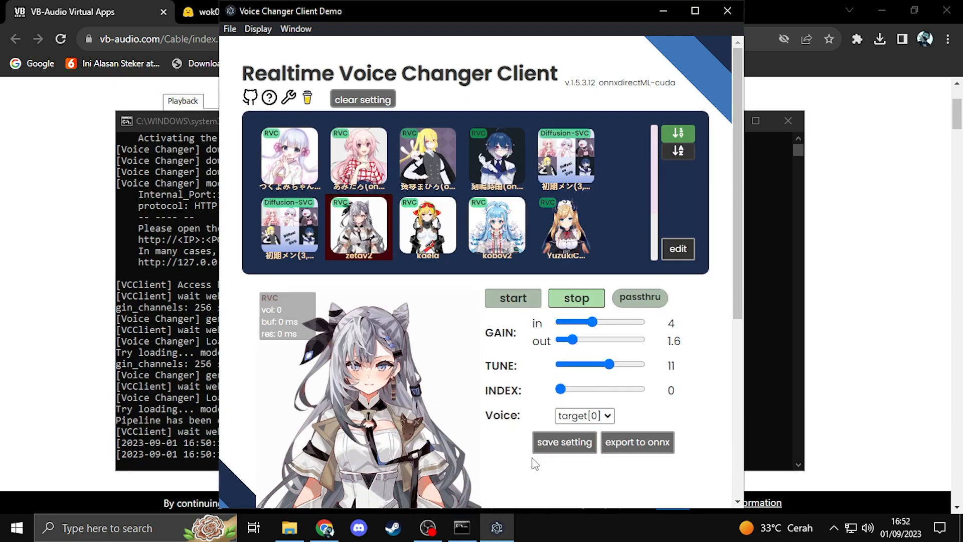
scroll(411, 411, "down", 3)
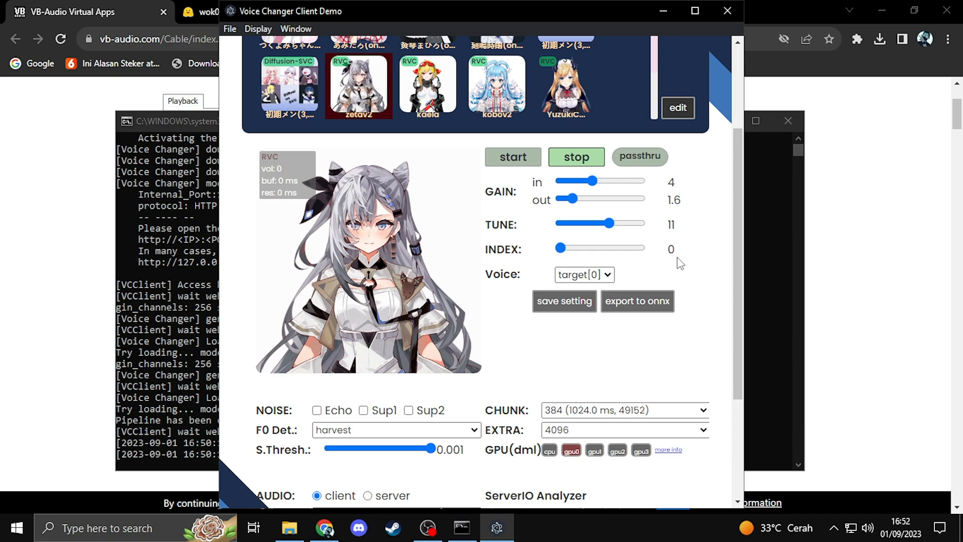
scroll(504, 324, "down", 2)
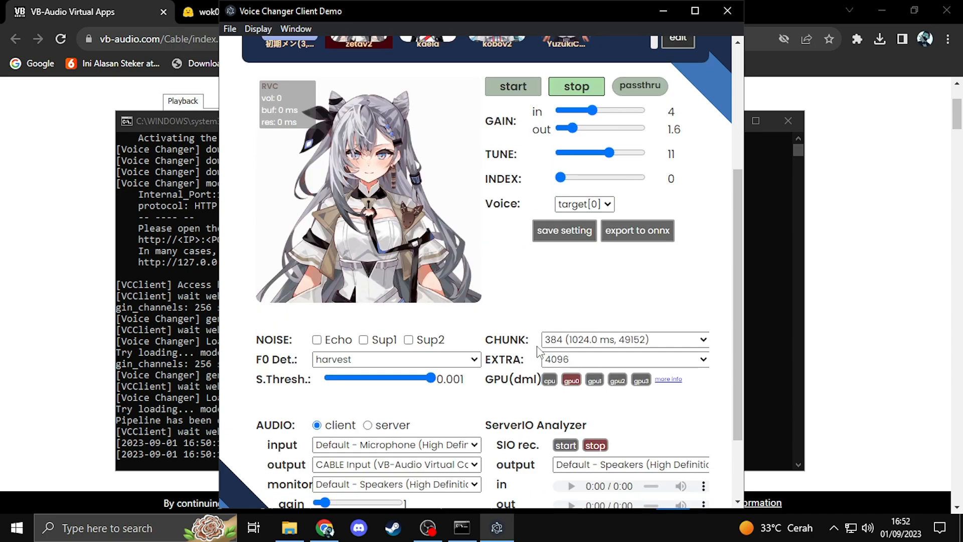
Review the available CHUNK sizes from 8 to 2048, keeping 384 (1024.0 ms, 49152) selected.
left_click(561, 343)
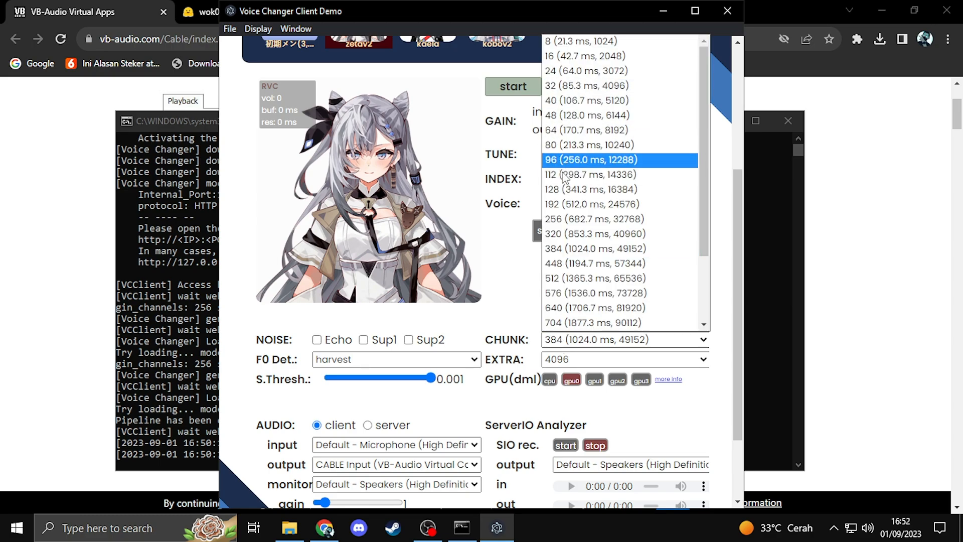
left_click(510, 326)
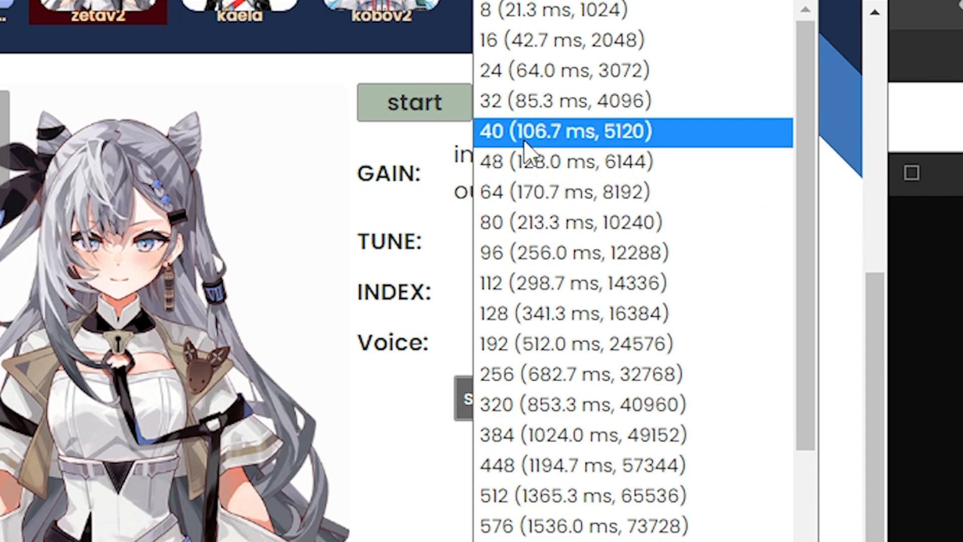
left_click(420, 314)
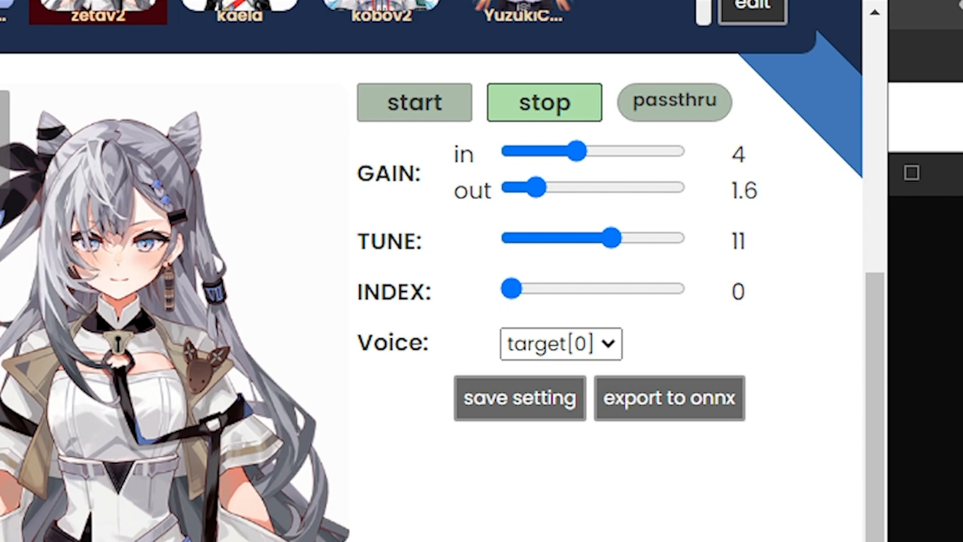
left_click(552, 540)
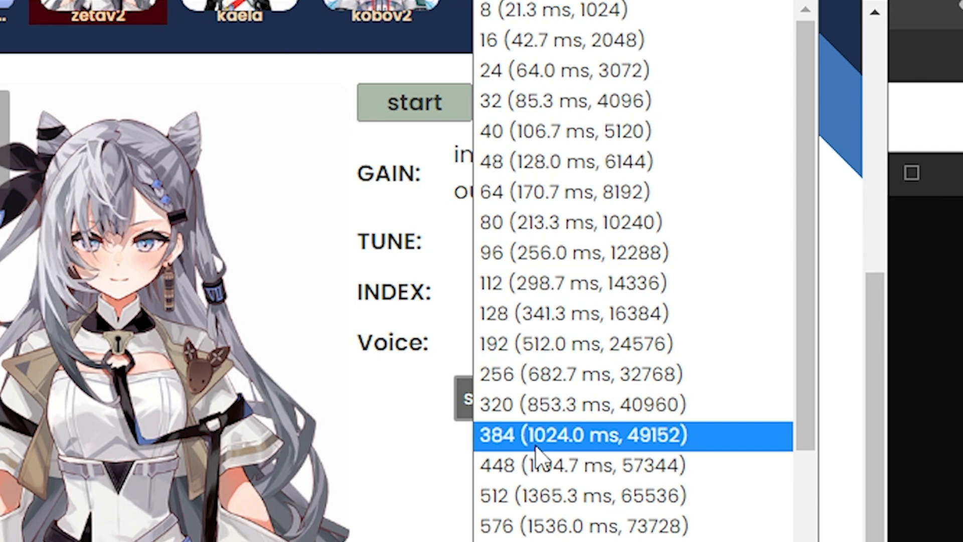
scroll(536, 451, "down", 2)
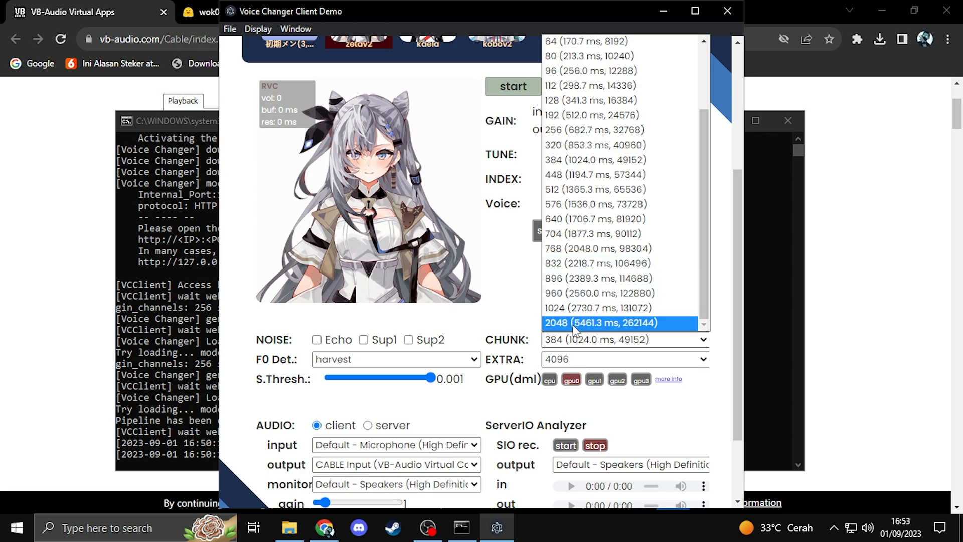
left_click(515, 301)
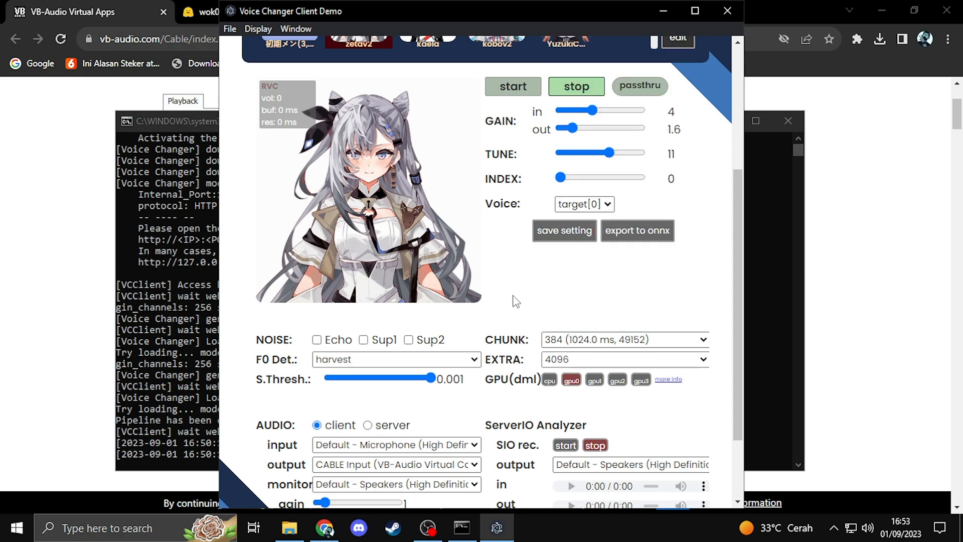
Start voice conversion, check the server's console window, and stop the conversion.
left_click(513, 86)
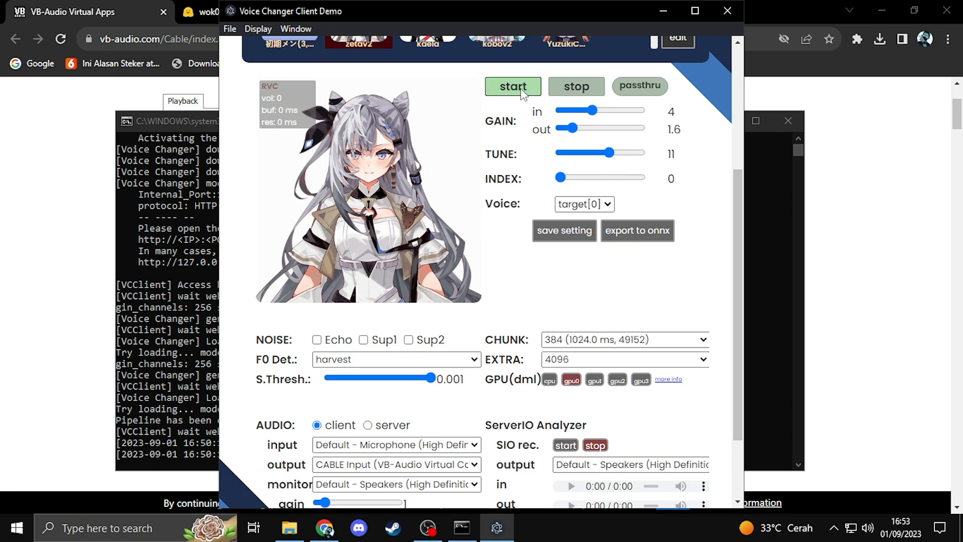
left_click(184, 263)
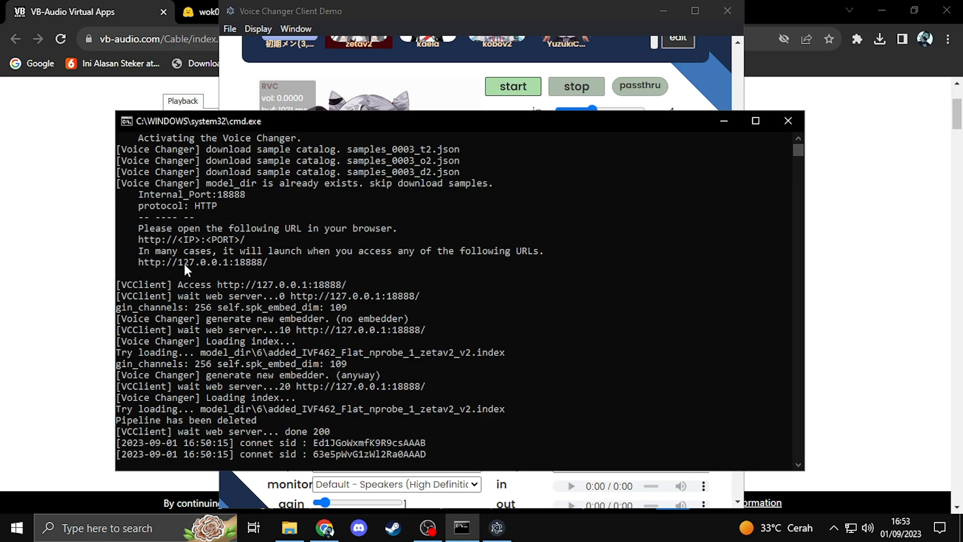
left_click(496, 527)
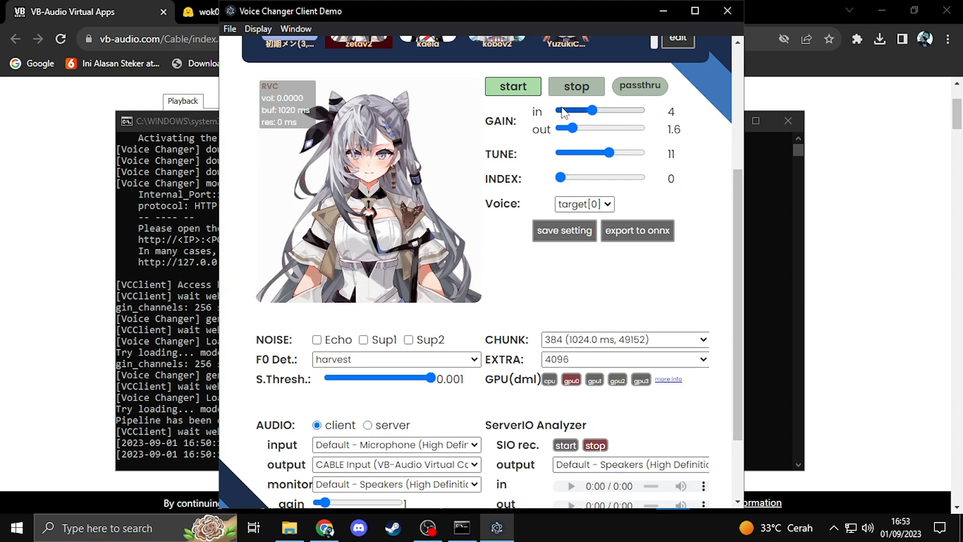
left_click(559, 93)
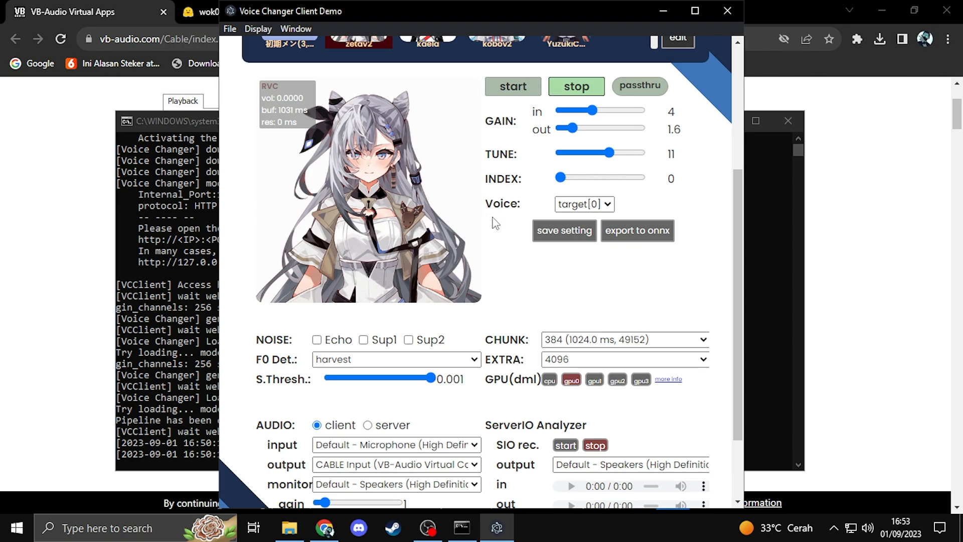
Read the latest console log entries, and briefly start and stop voice conversion again in the client.
left_click(180, 333)
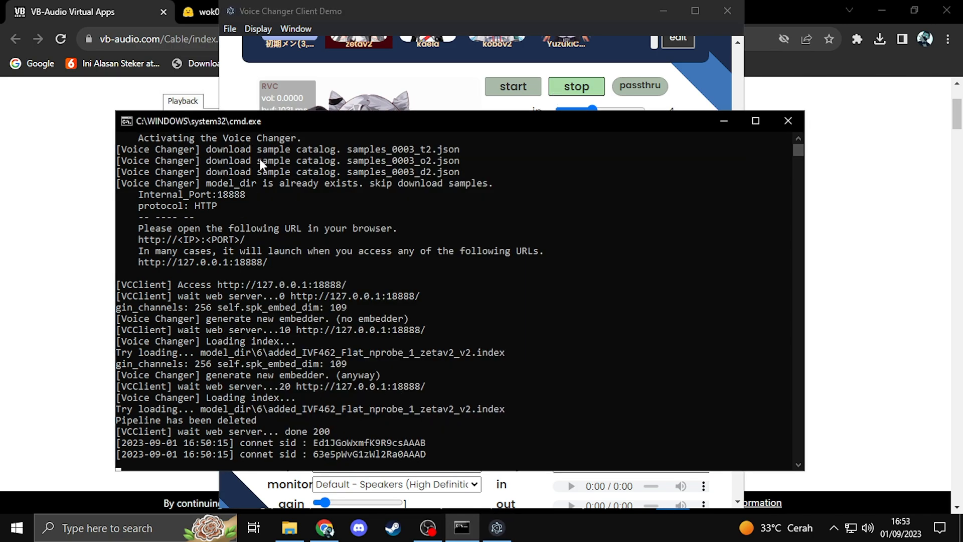
scroll(327, 371, "down", 2)
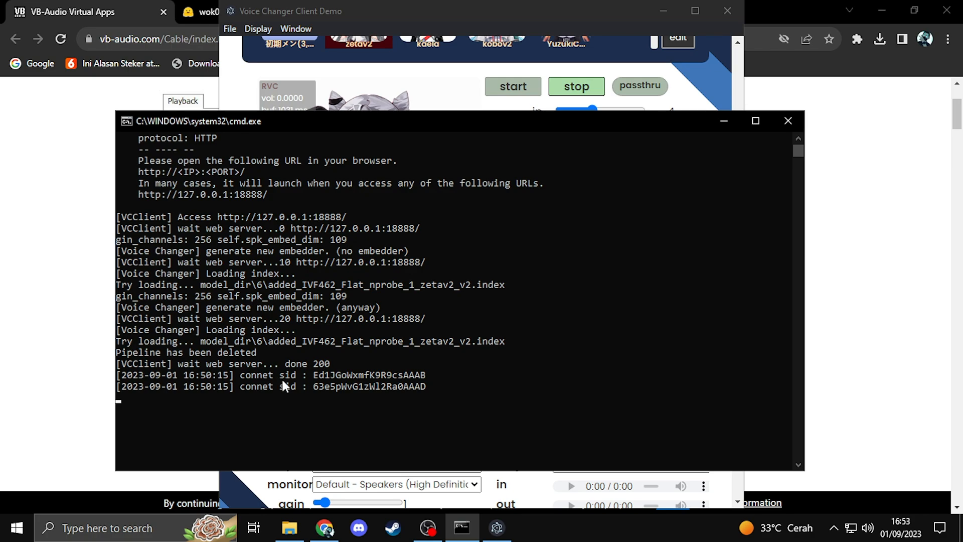
left_click(497, 527)
left_click(518, 97)
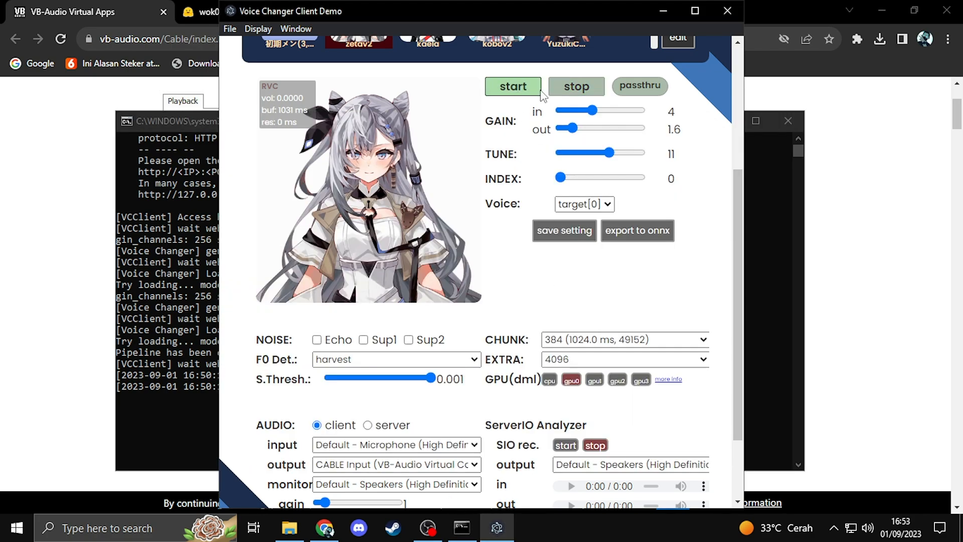
left_click(579, 87)
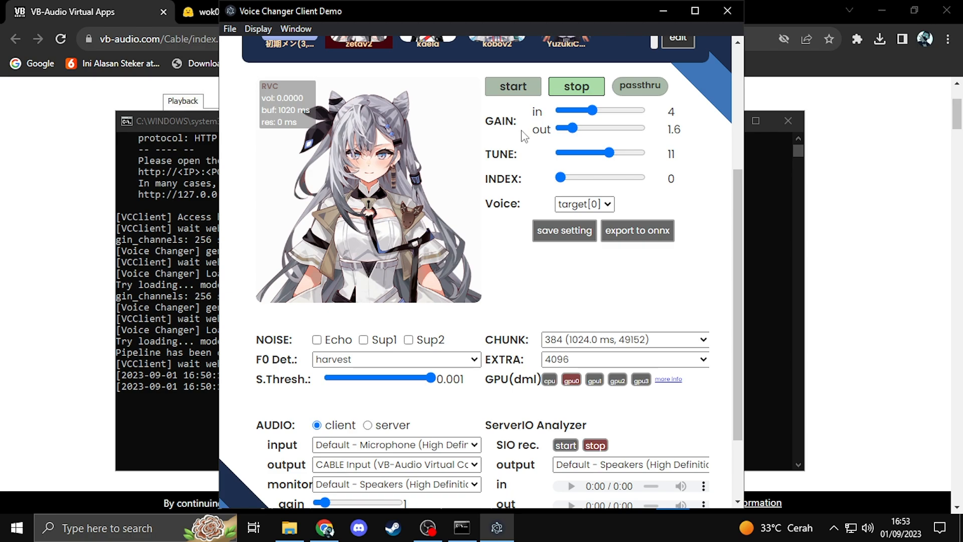
Check the client audio devices: Default - Microphone as input, CABLE Input (VB-Audio Virtual Cable) as output, and Default - Speakers as monitor.
scroll(517, 416, "down", 2)
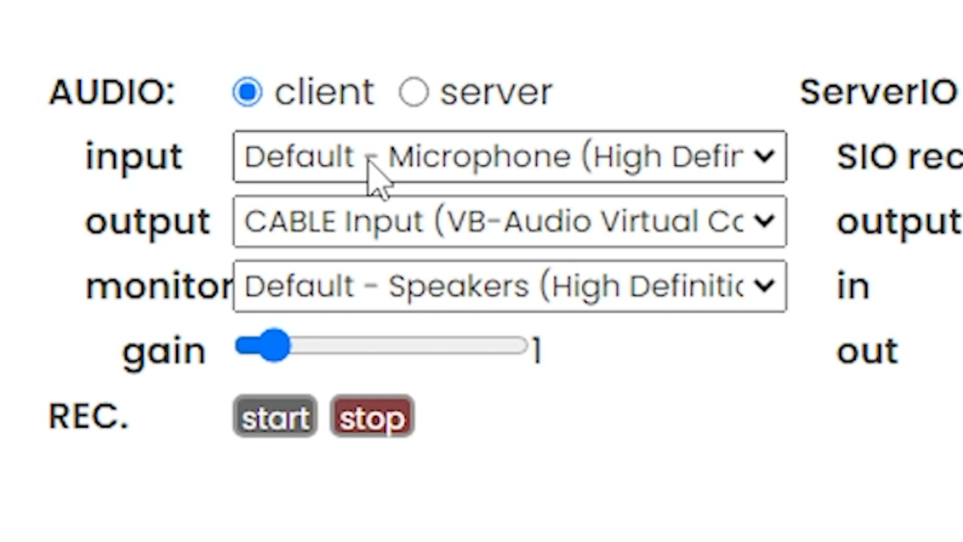
left_click(354, 348)
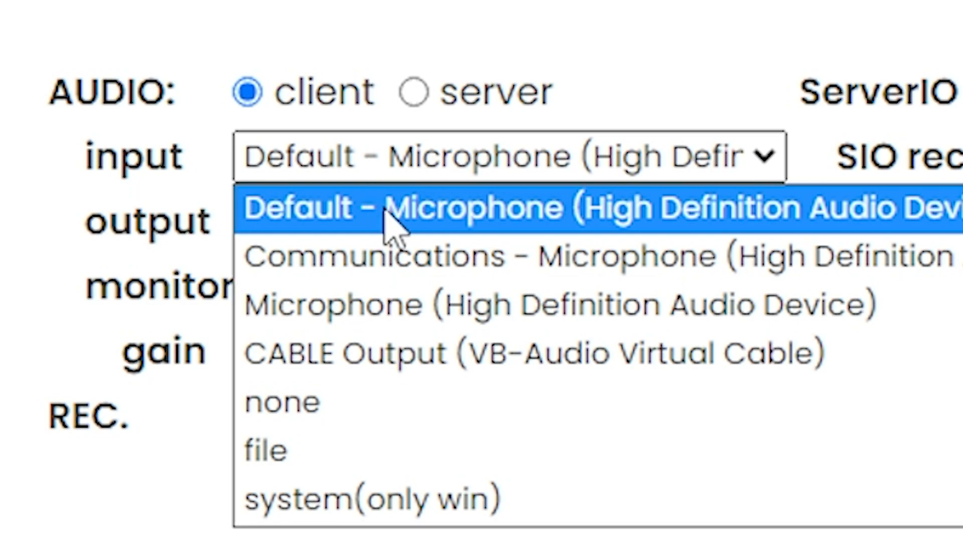
left_click(716, 68)
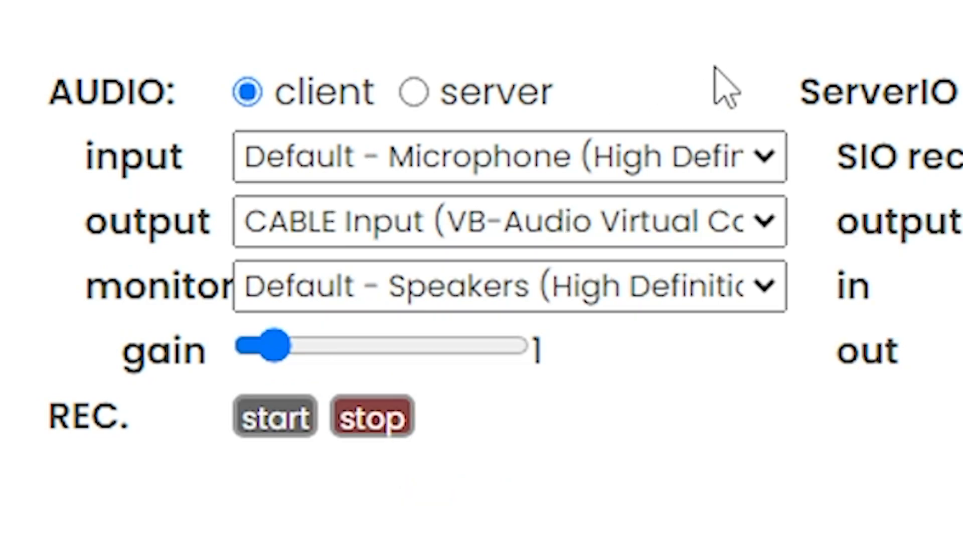
left_click(506, 225)
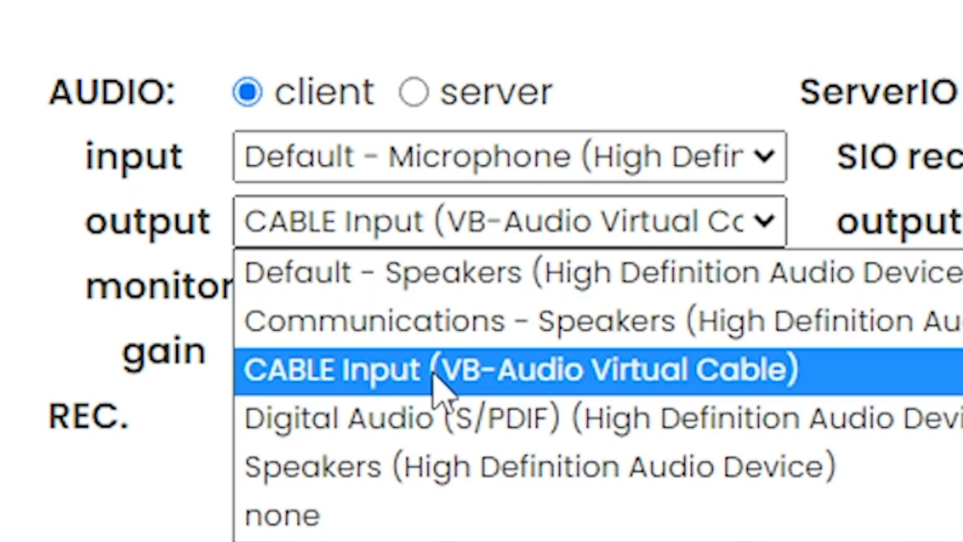
left_click(93, 235)
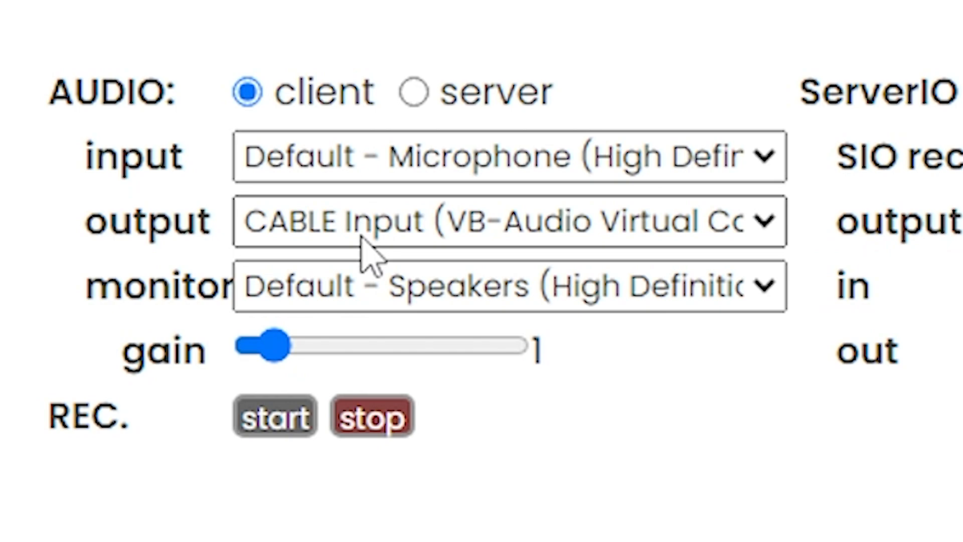
left_click(470, 234)
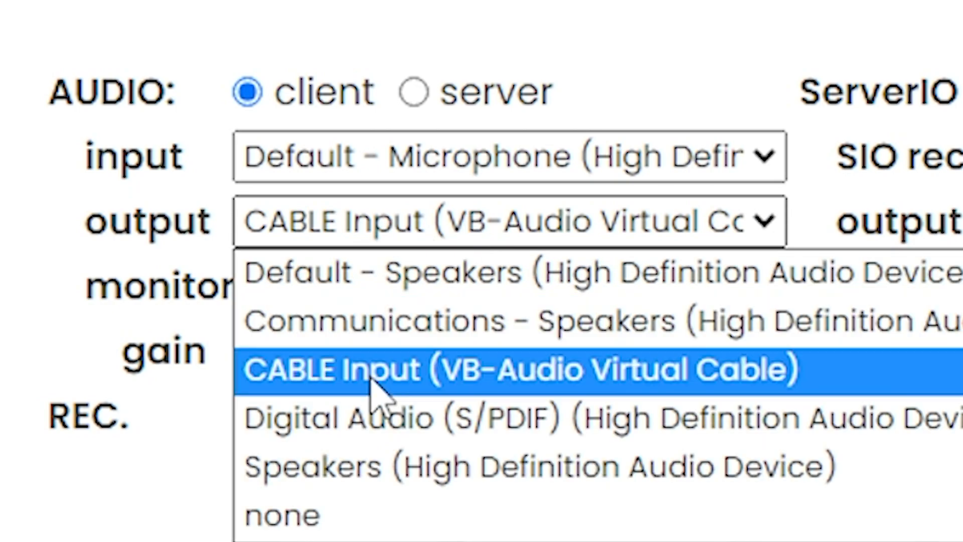
left_click(155, 251)
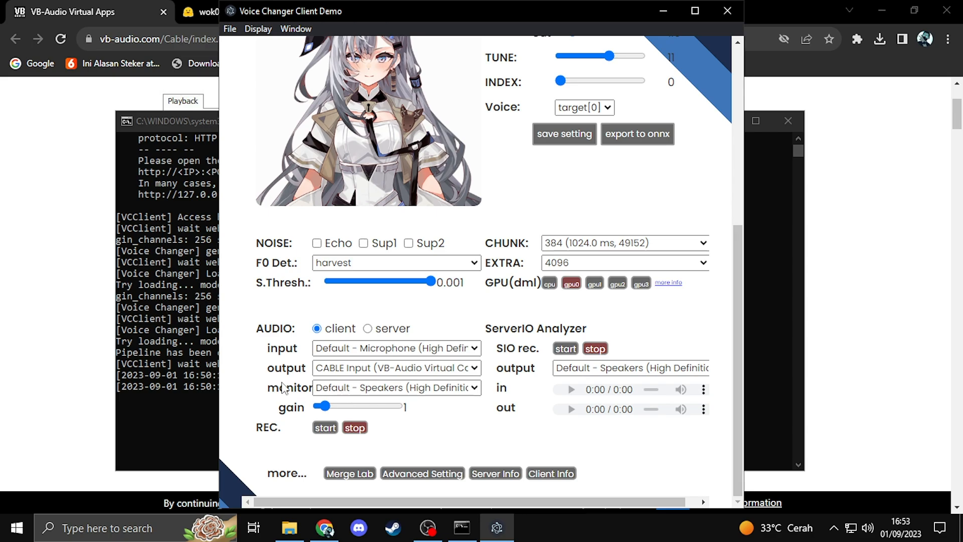
left_click(326, 388)
left_click(288, 396)
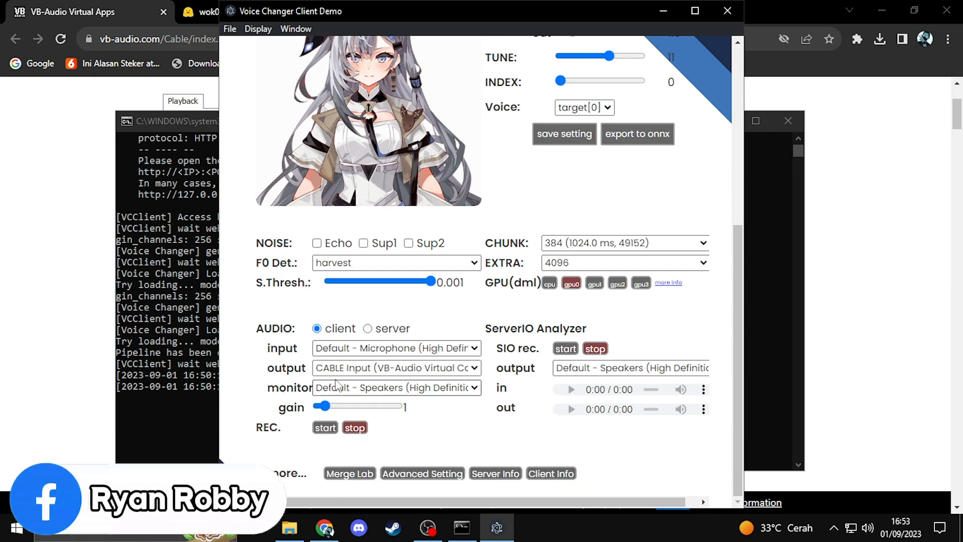
Choose 4096 for EXTRA in the conversion settings and check the console log for new entries.
scroll(512, 339, "up", 3)
scroll(515, 333, "down", 1)
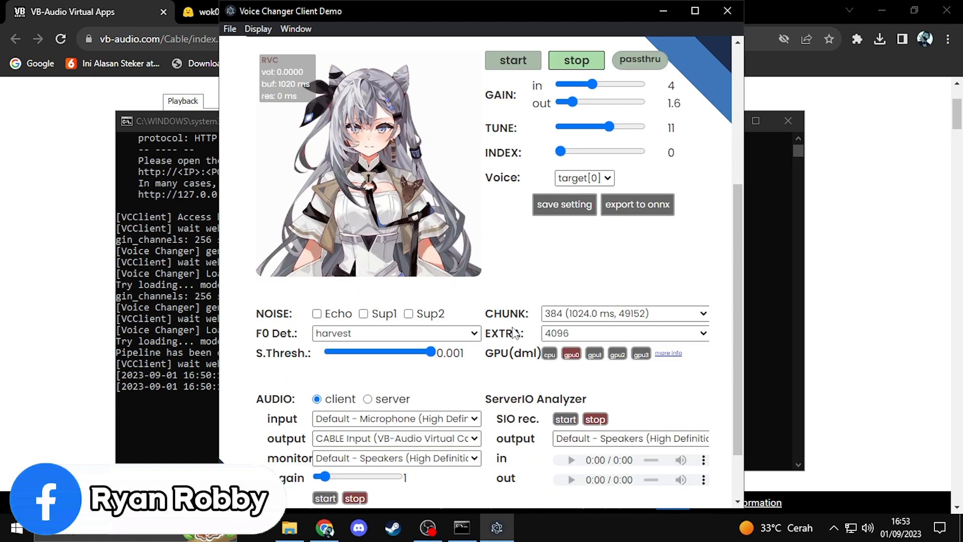
left_click(579, 335)
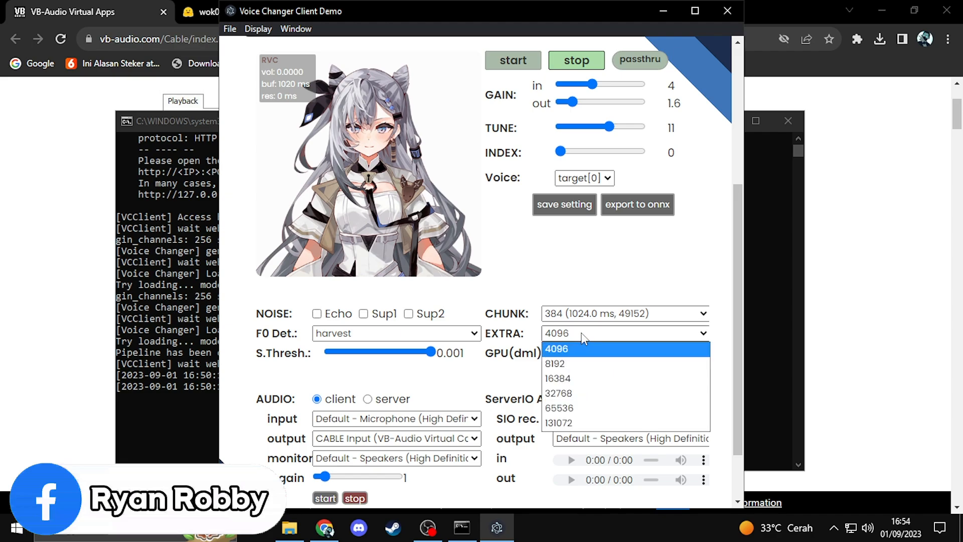
left_click(583, 348)
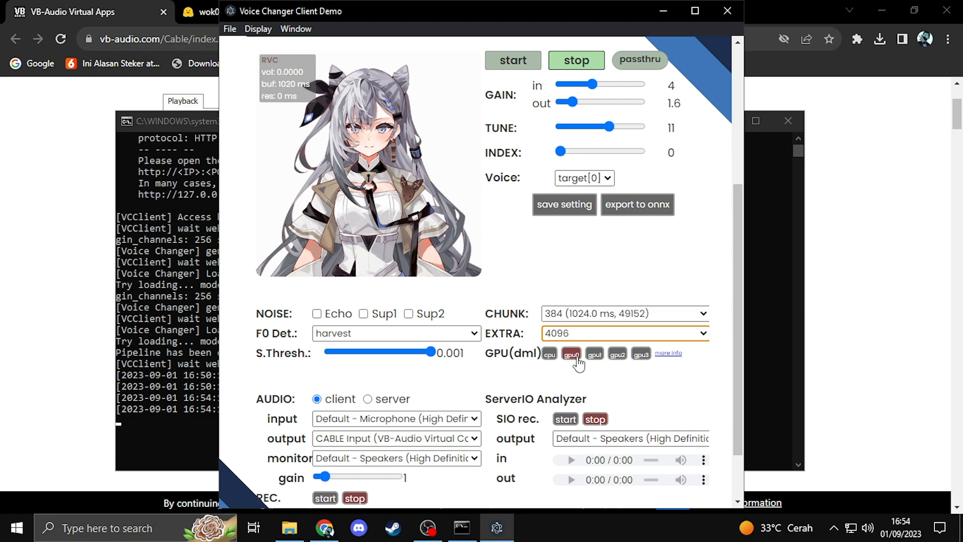
left_click(189, 280)
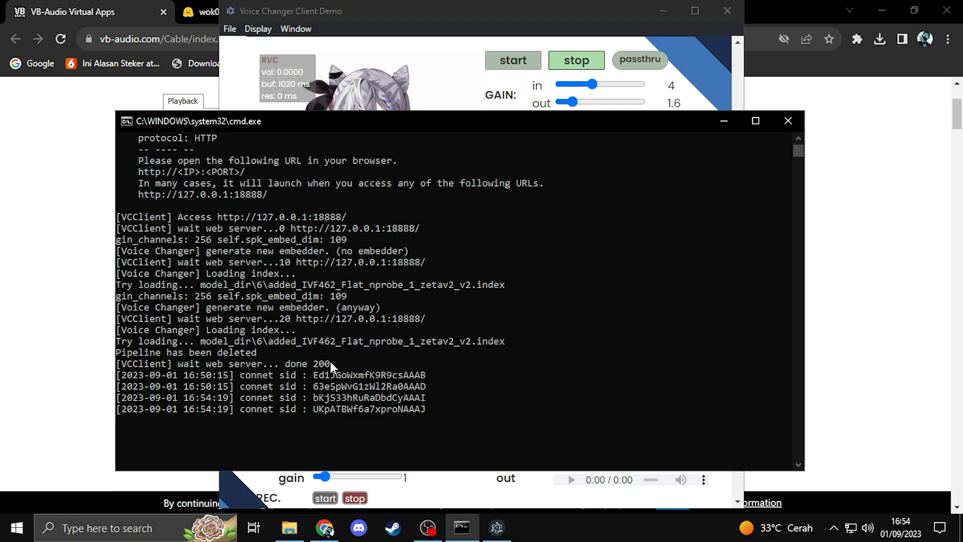
left_click(504, 531)
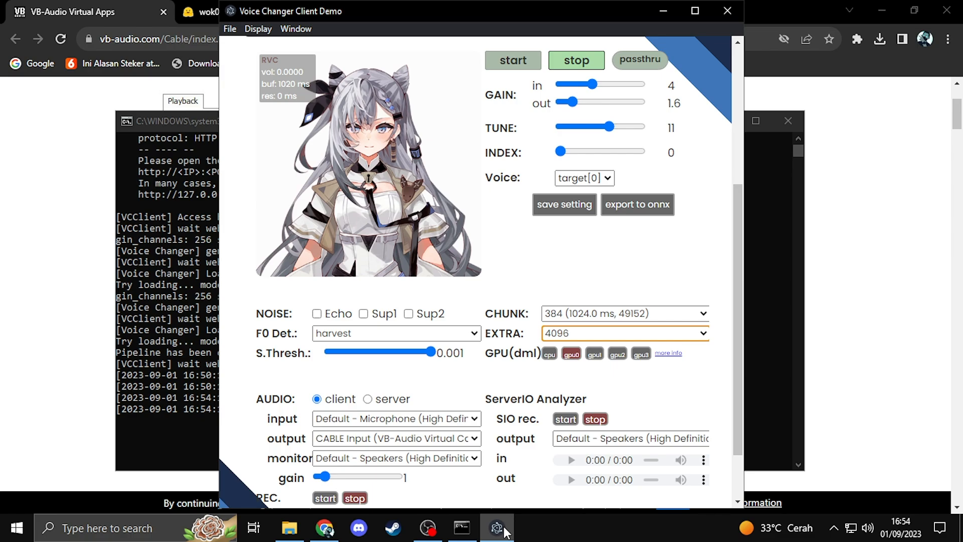
Open Task Manager's process details and set the processor affinity of audiodg.exe to CPU 1 only.
right_click(600, 536)
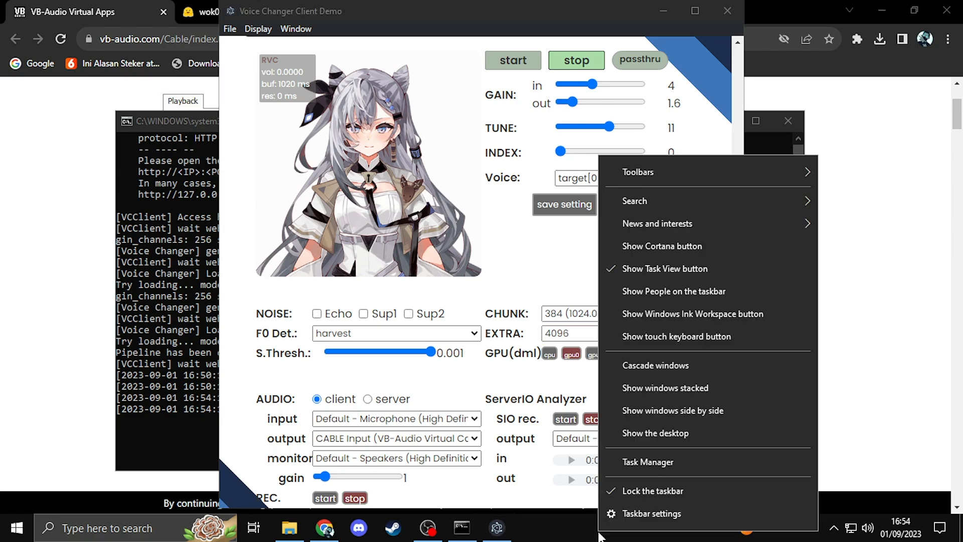
left_click(634, 468)
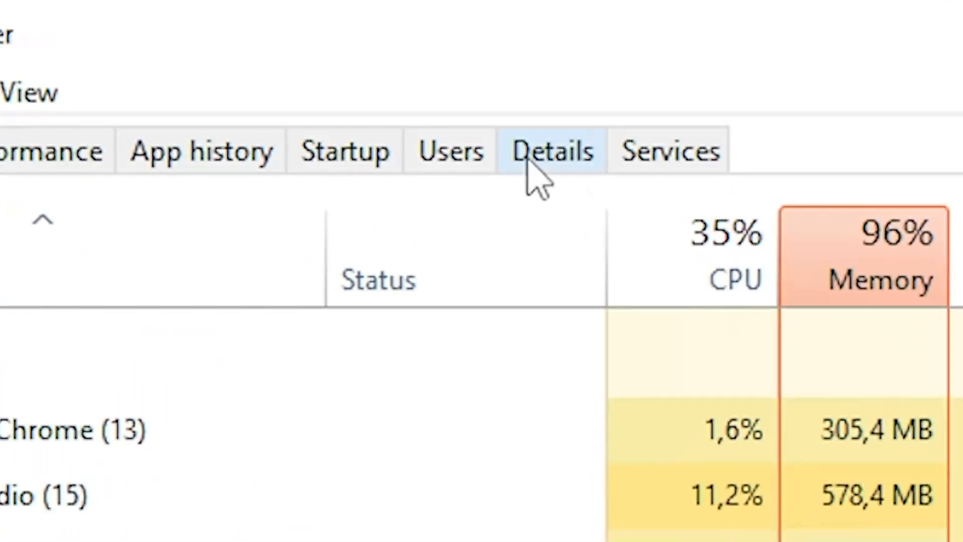
left_click(494, 87)
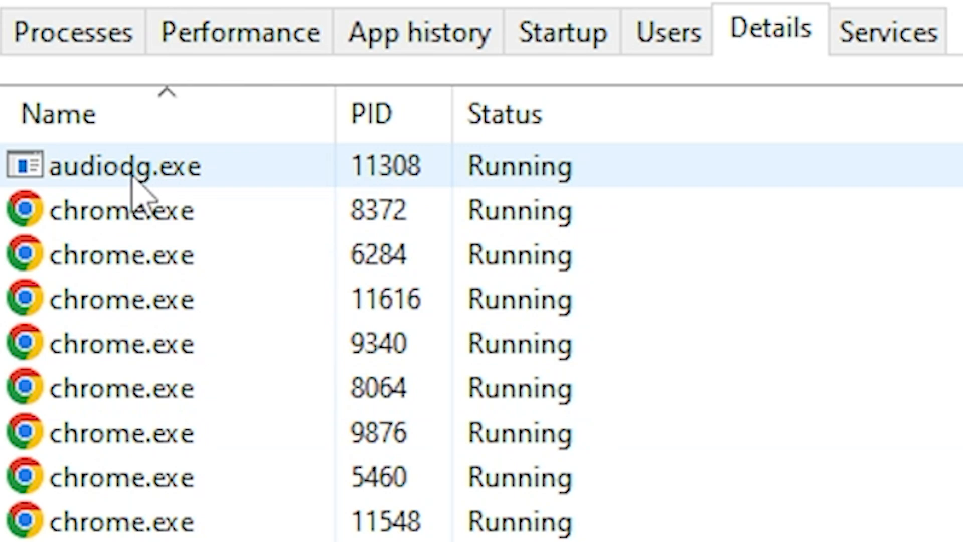
left_click(182, 179)
right_click(182, 179)
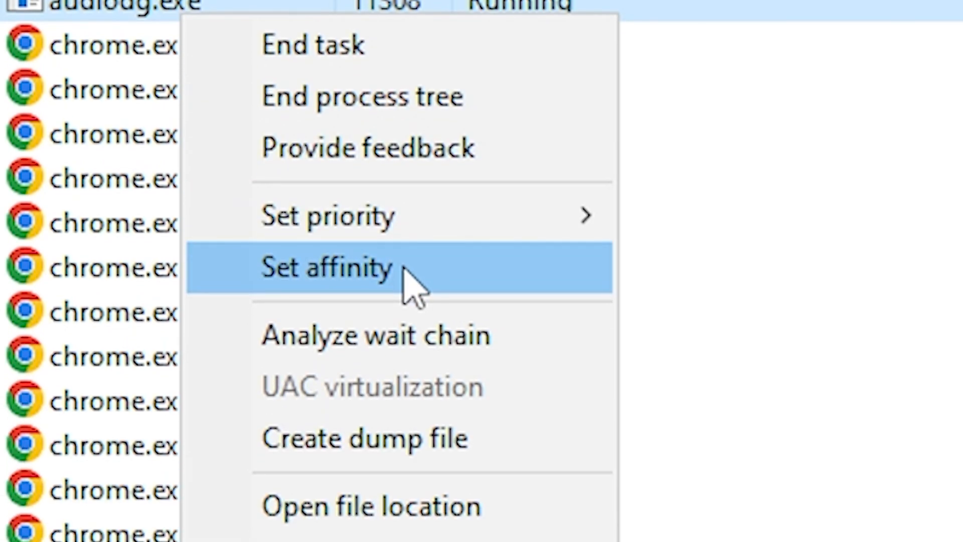
left_click(409, 284)
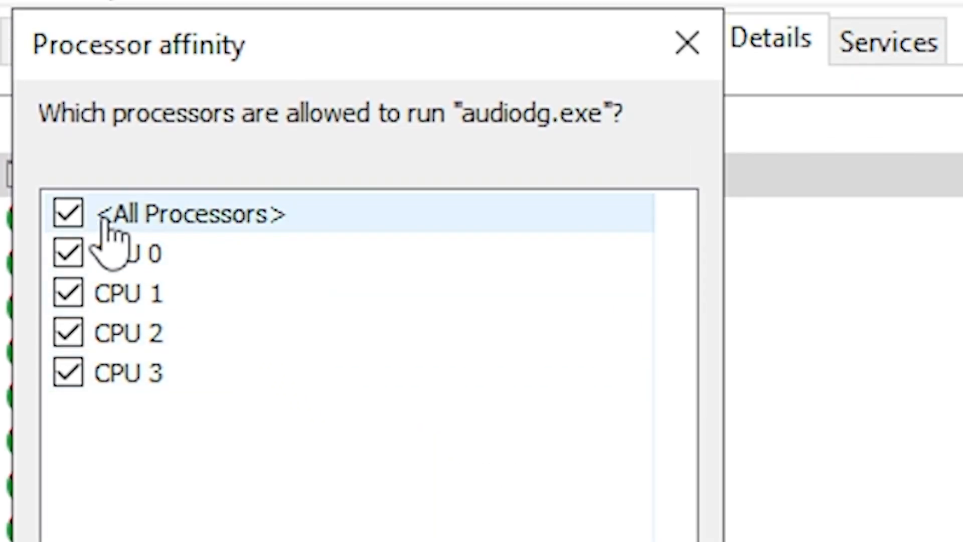
left_click(75, 215)
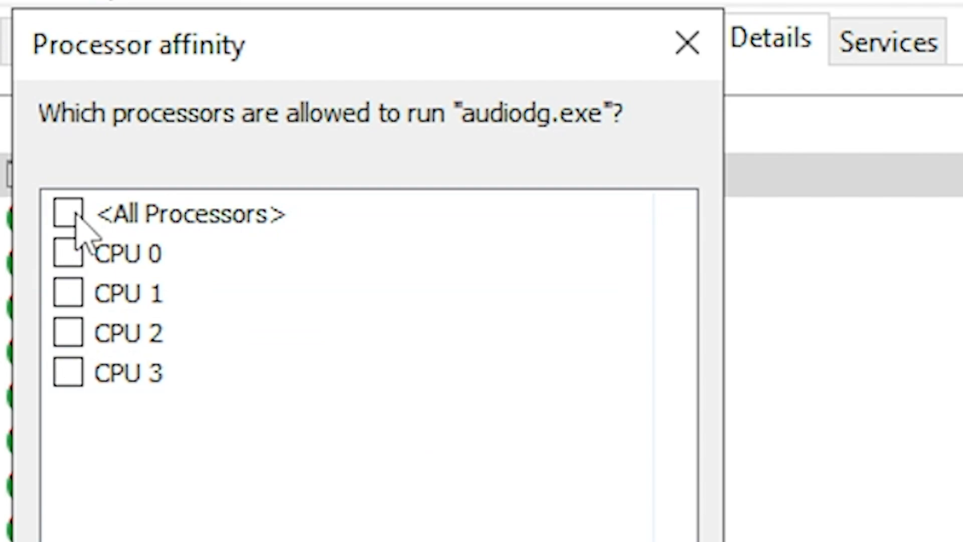
left_click(71, 294)
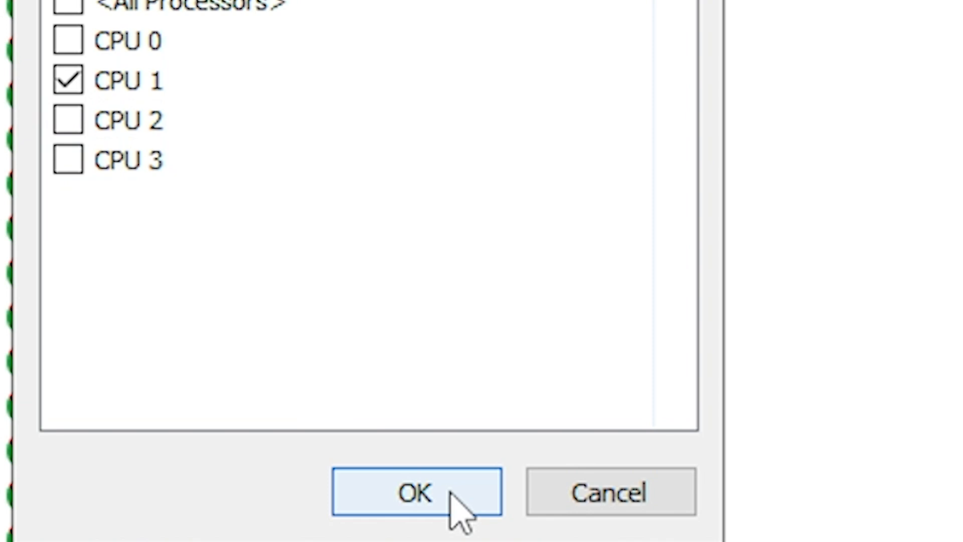
left_click(450, 495)
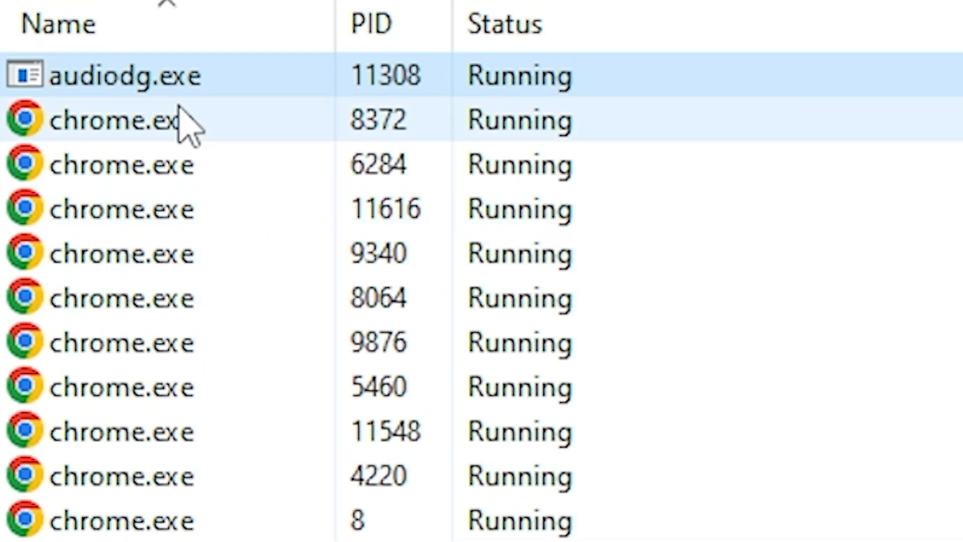
Set the priority of audiodg.exe to High and close Task Manager.
right_click(148, 88)
mouse_move(489, 293)
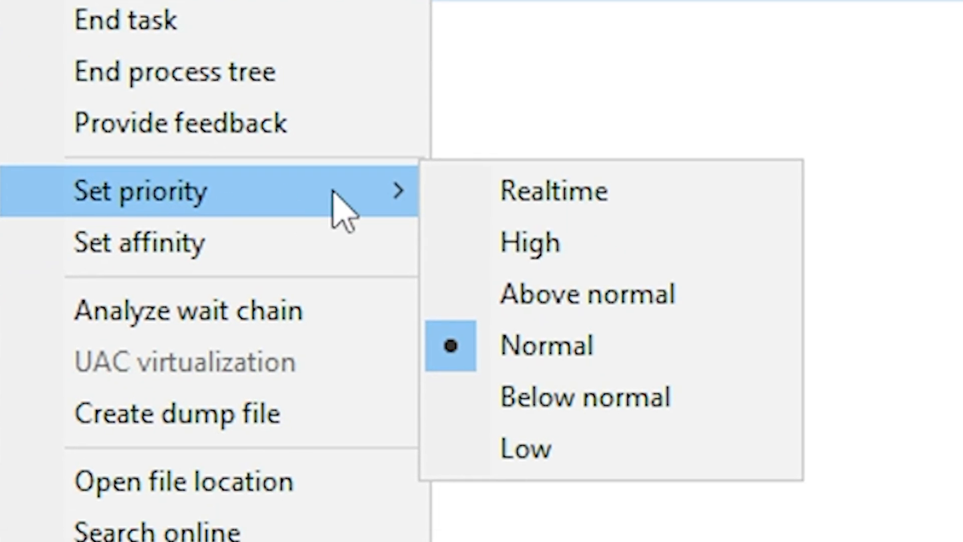
left_click(514, 254)
left_click(622, 489)
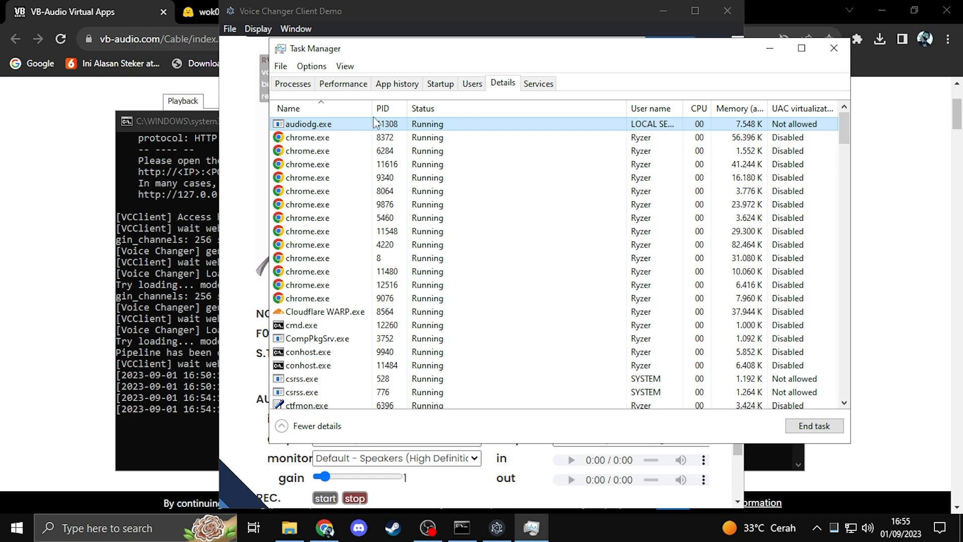
left_click(338, 84)
left_click(296, 84)
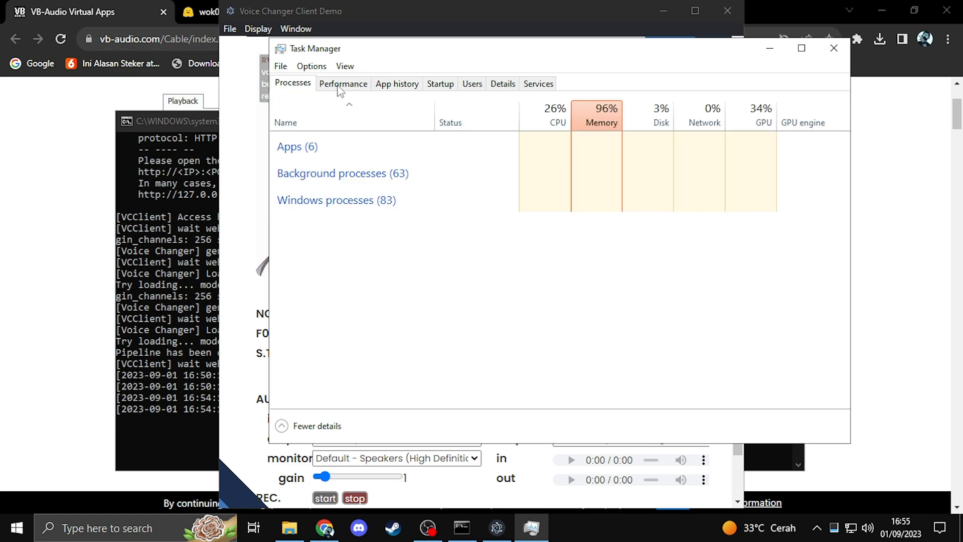
left_click(834, 48)
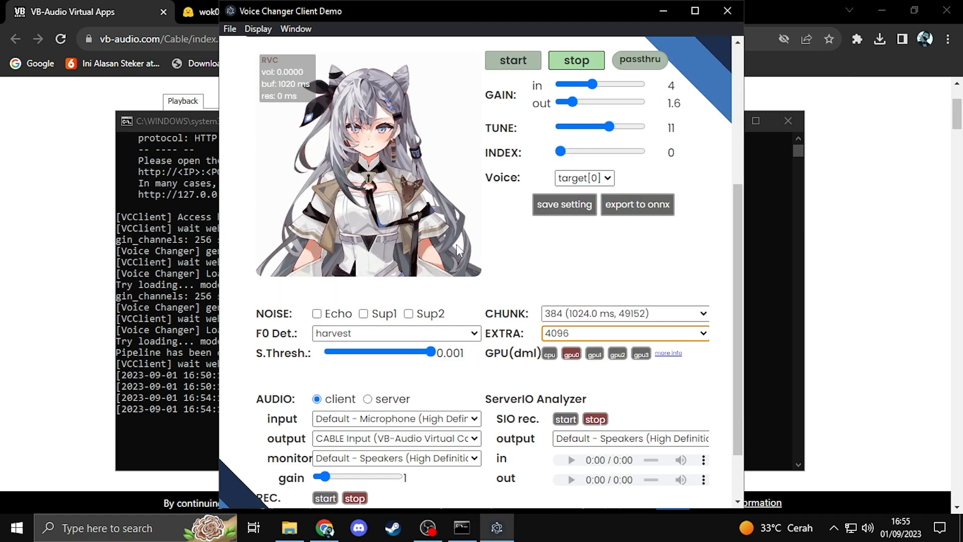
Look through the server's console log, and return to the model list in the voice changer client.
scroll(504, 227, "up", 5)
left_click(191, 260)
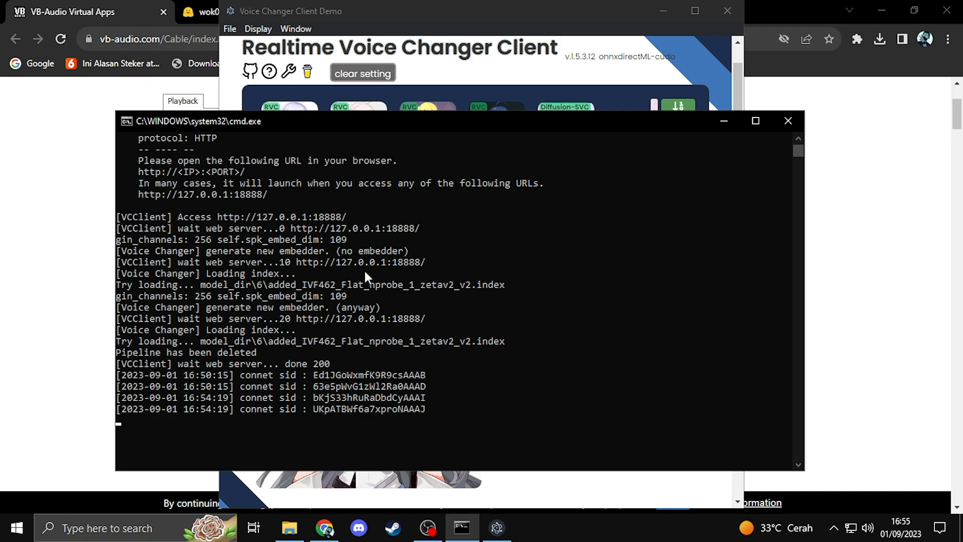
scroll(362, 328, "up", 3)
scroll(438, 302, "down", 7)
left_click(511, 539)
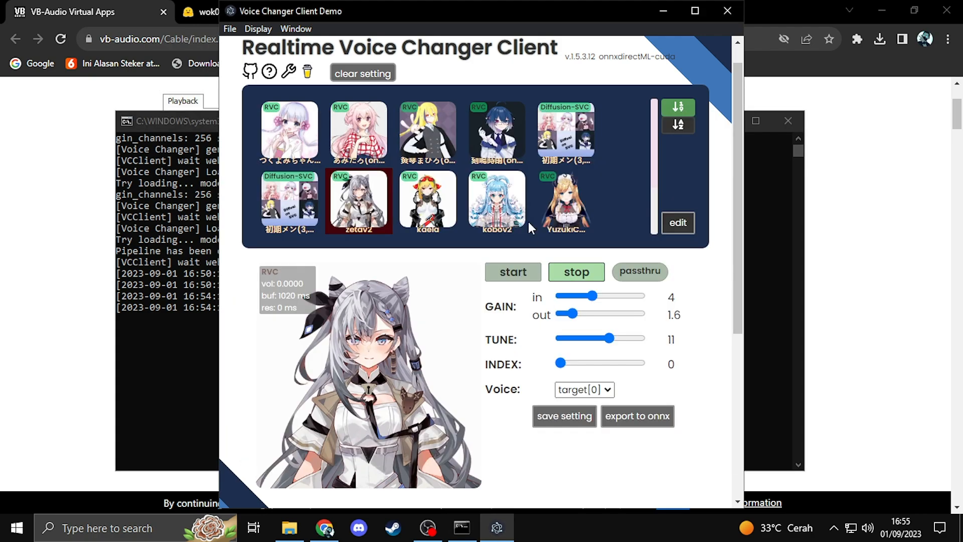
scroll(429, 312, "up", 1)
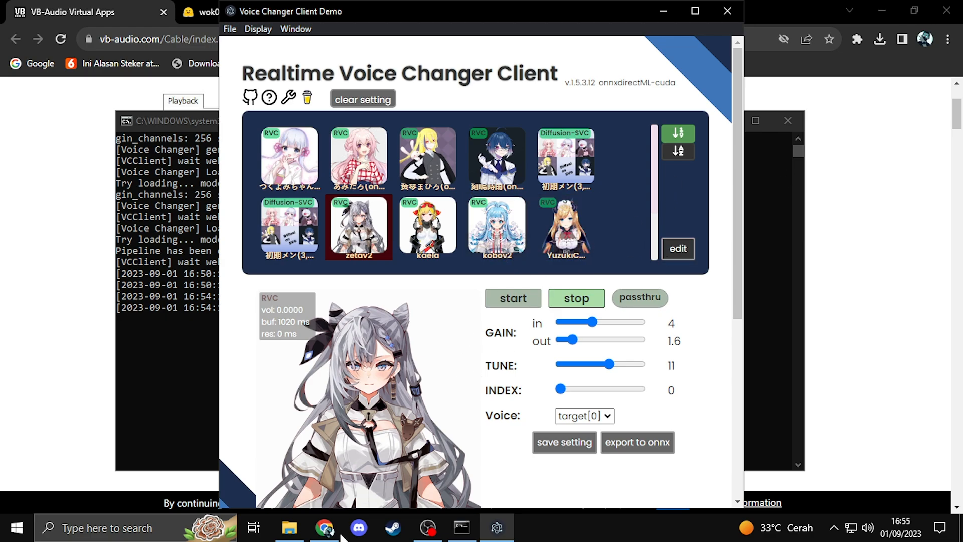
Switch to Discord, open the AI Hub server, and disable Streamer Mode.
left_click(367, 528)
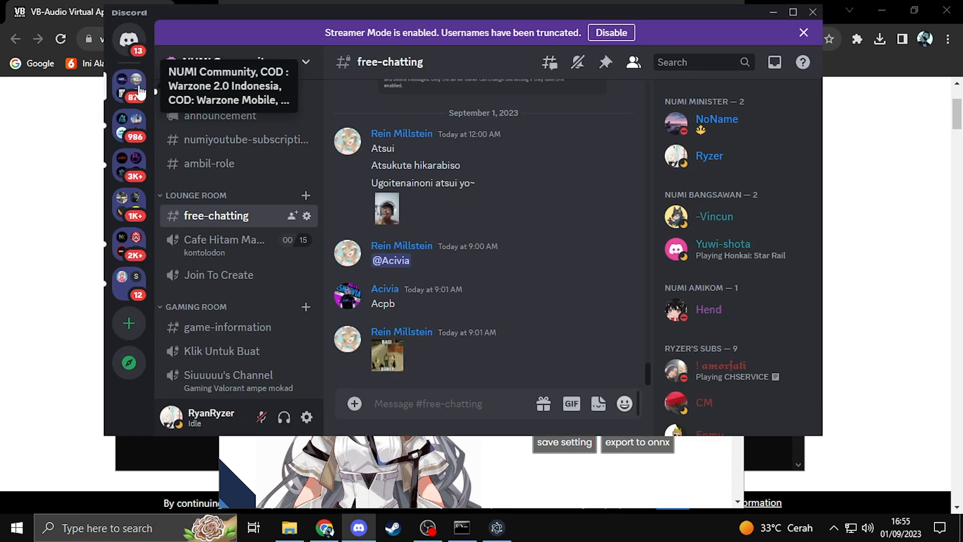
left_click(133, 143)
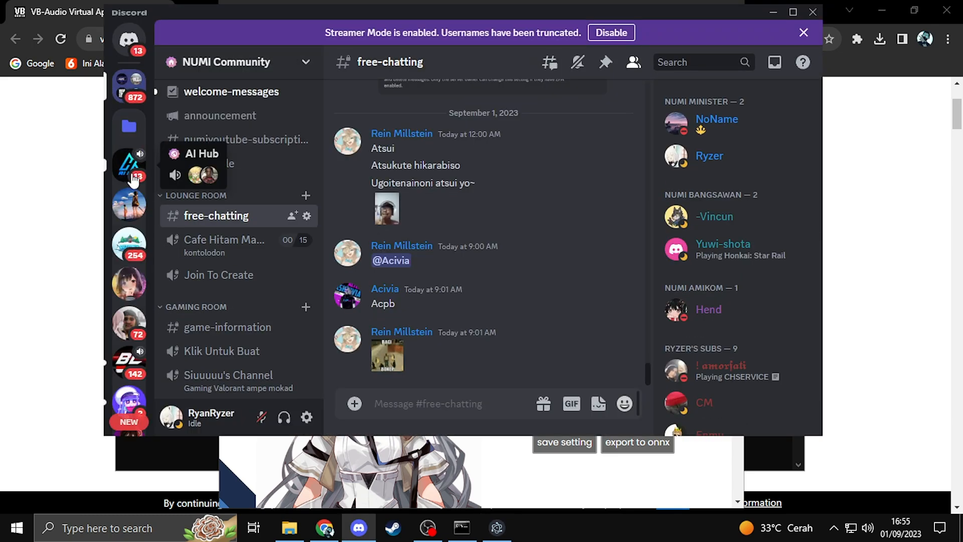
left_click(133, 213)
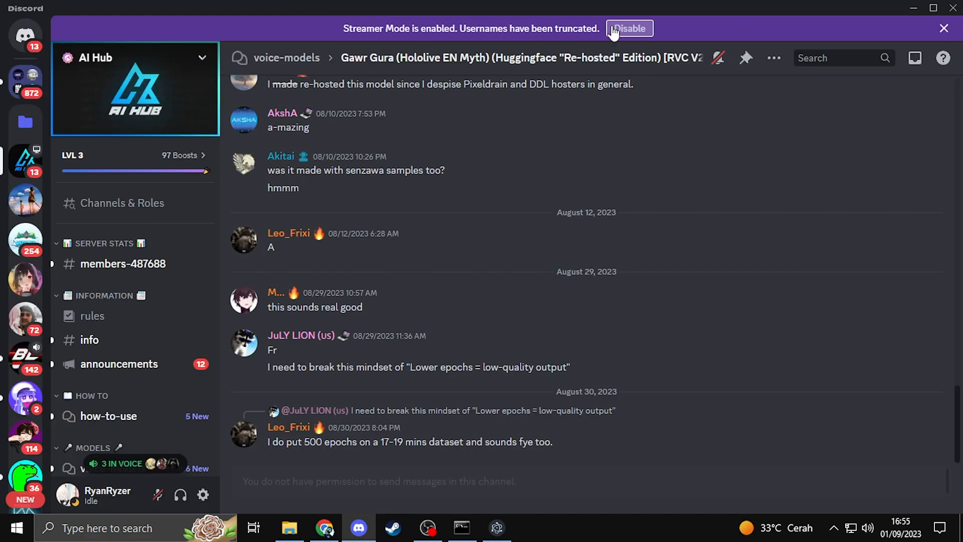
left_click(630, 28)
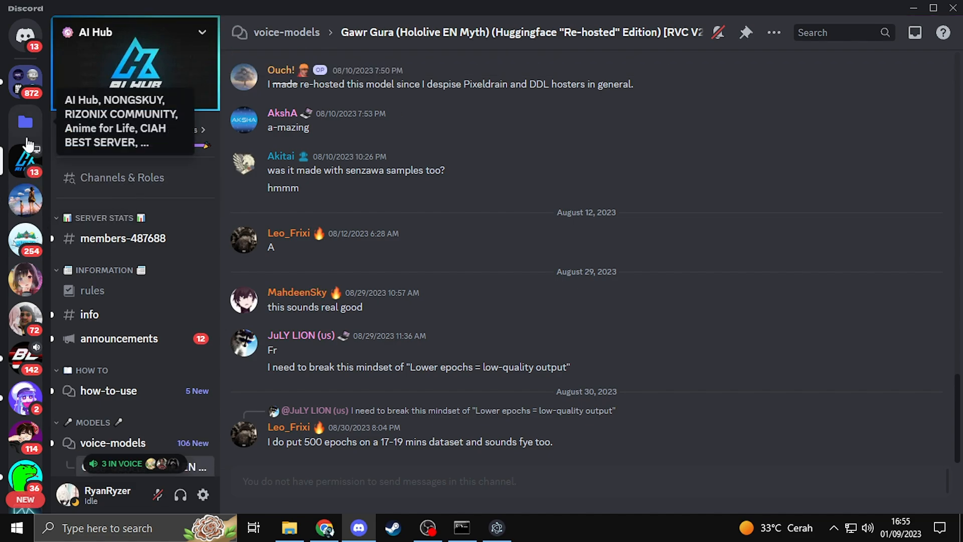
Search the voice-models channel for "moona" and open the Moona Hoshinova Hololive ID (RVC V2 Crepe) post.
scroll(123, 326, "down", 4)
mouse_move(110, 239)
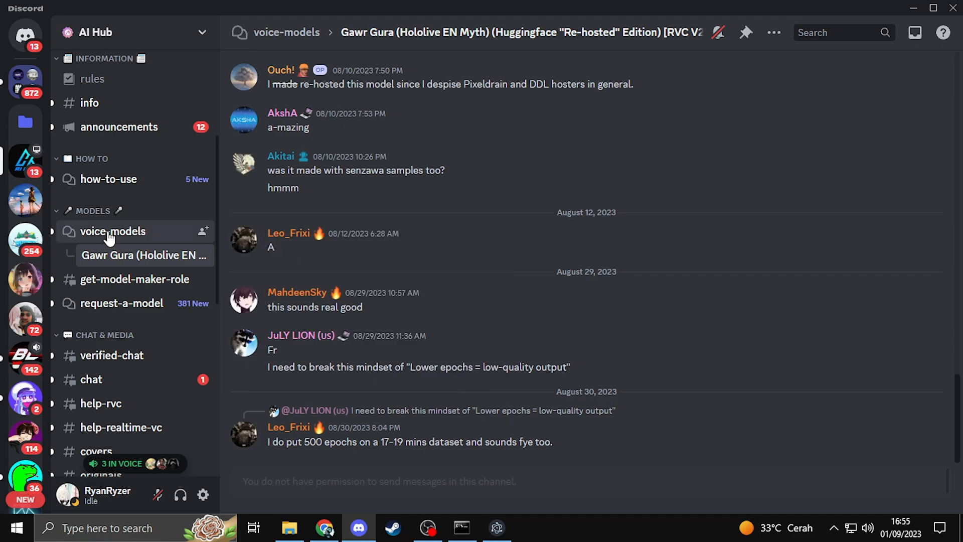
left_click(109, 236)
left_click(255, 88)
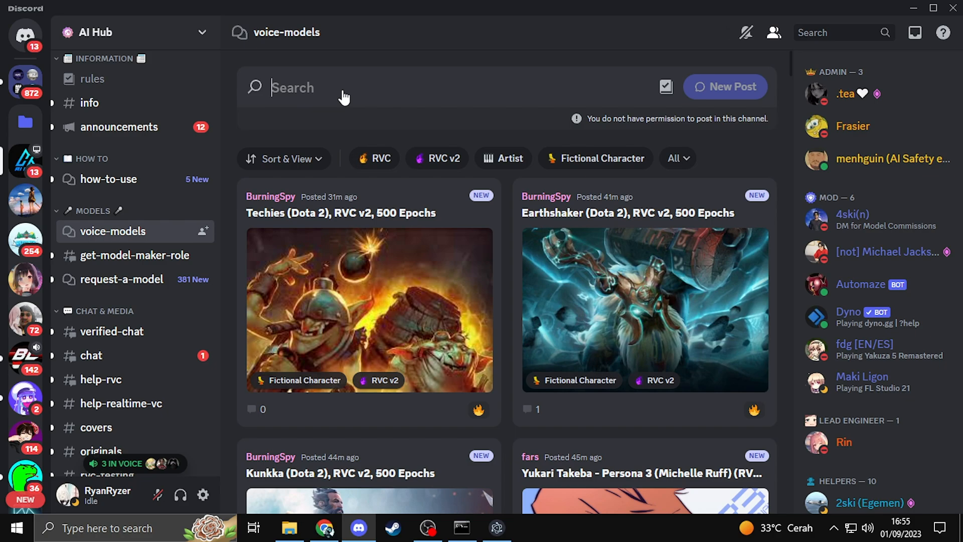
type("moon")
key("Return")
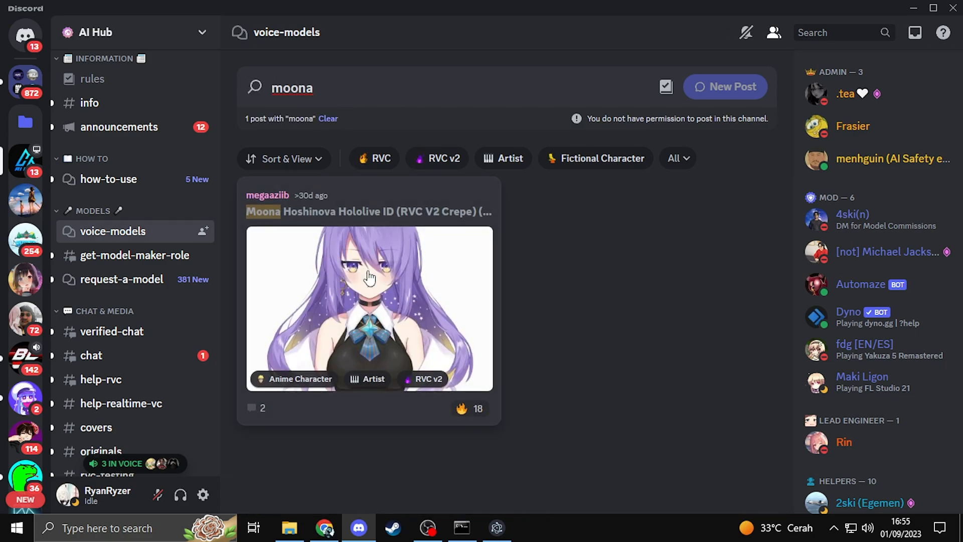
left_click(369, 279)
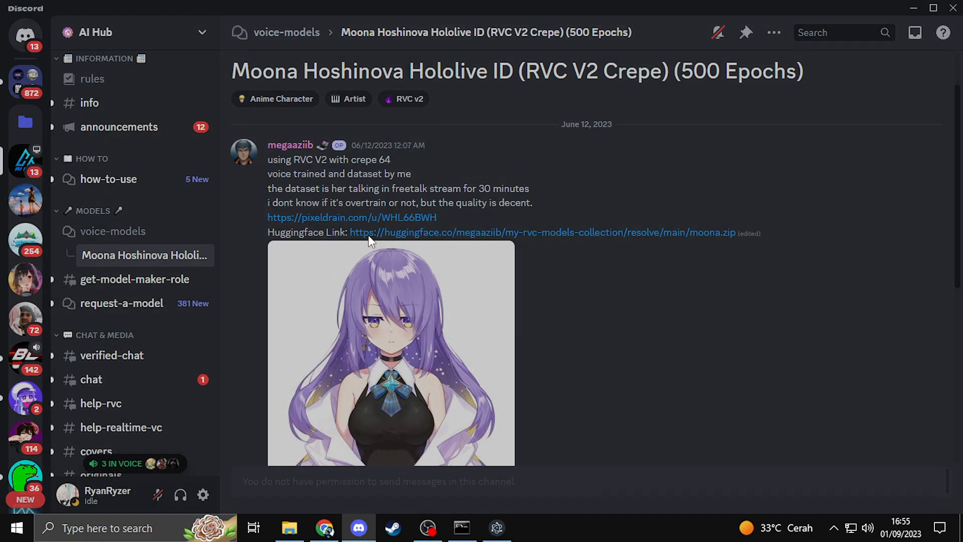
Download moona.zip from the post's Hugging Face link and check its progress in the browser's recent downloads.
left_click(369, 235)
left_click(503, 316)
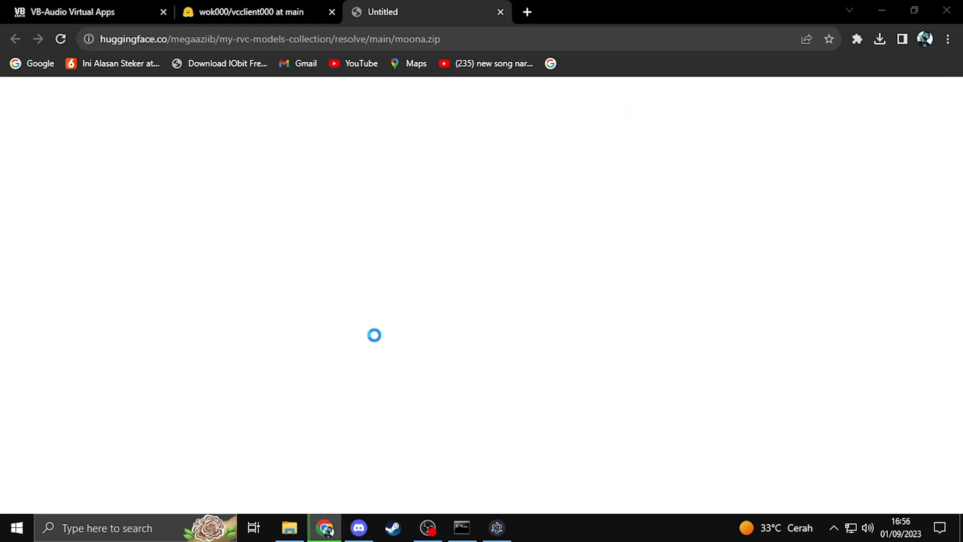
left_click(362, 316)
left_click(876, 44)
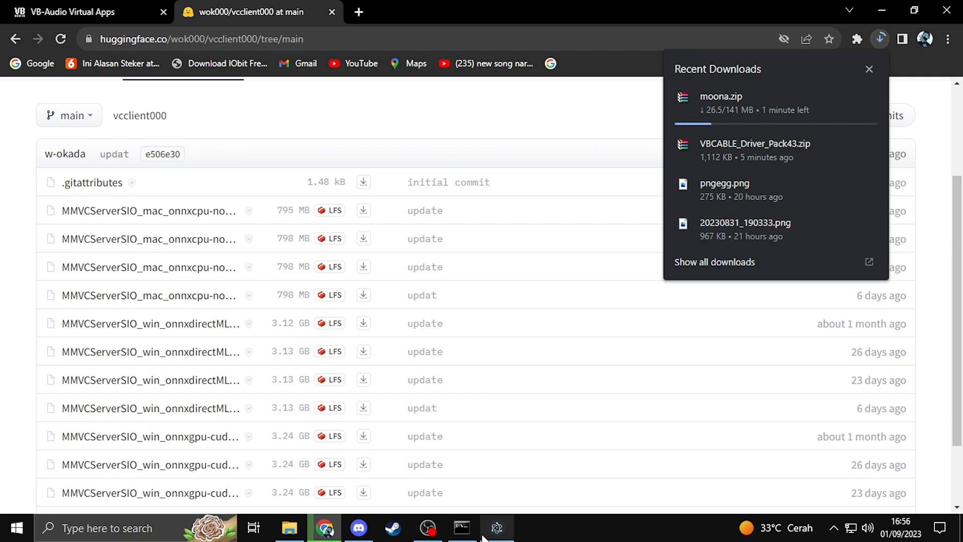
Close the browser page of the wok000/vcclient000 repository on Hugging Face.
left_click(497, 528)
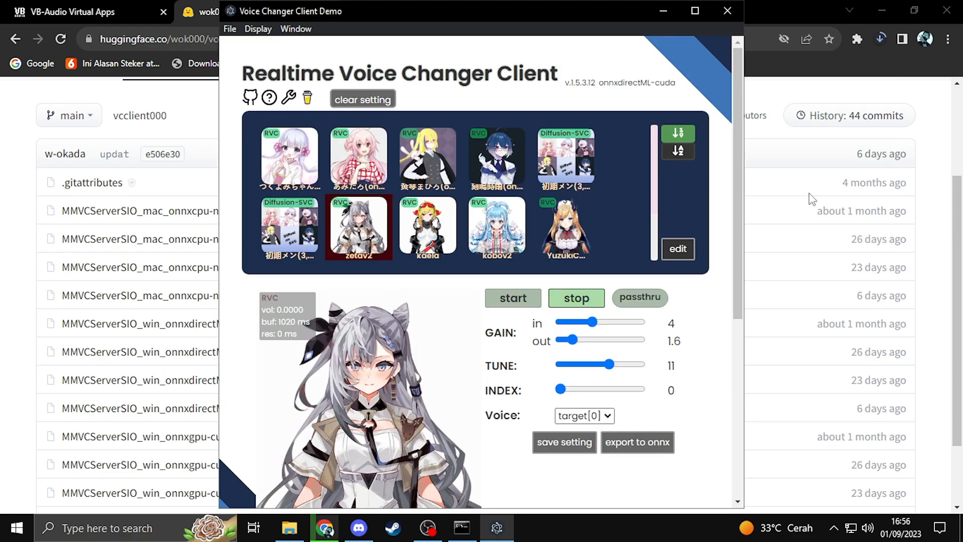
left_click(774, 125)
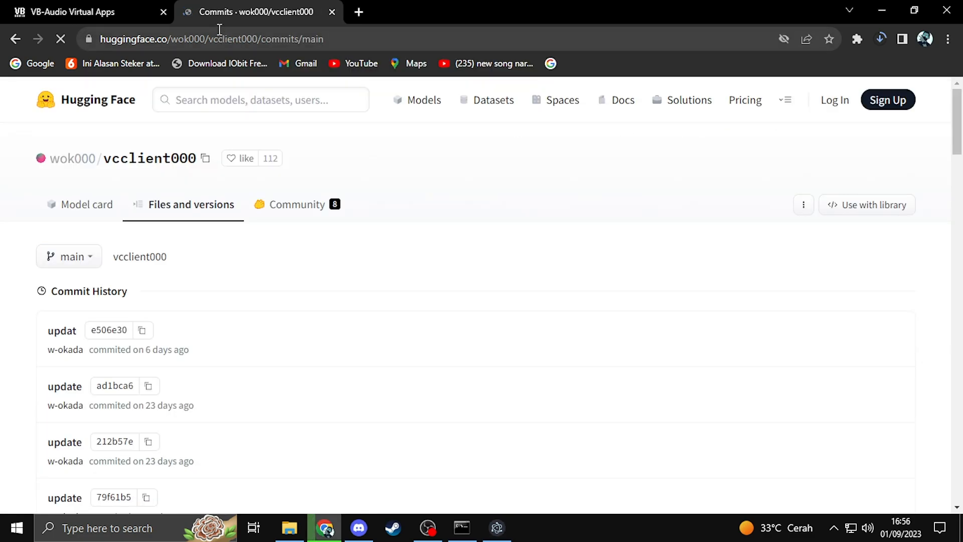
left_click(332, 12)
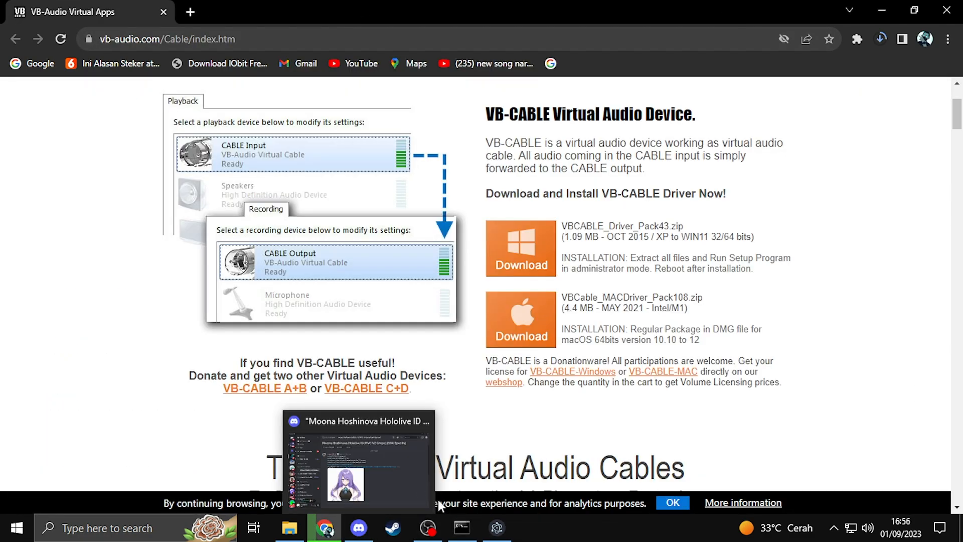
Start voice conversion with the zetav2 model in the client and check the server's console window.
left_click(496, 528)
left_click(462, 527)
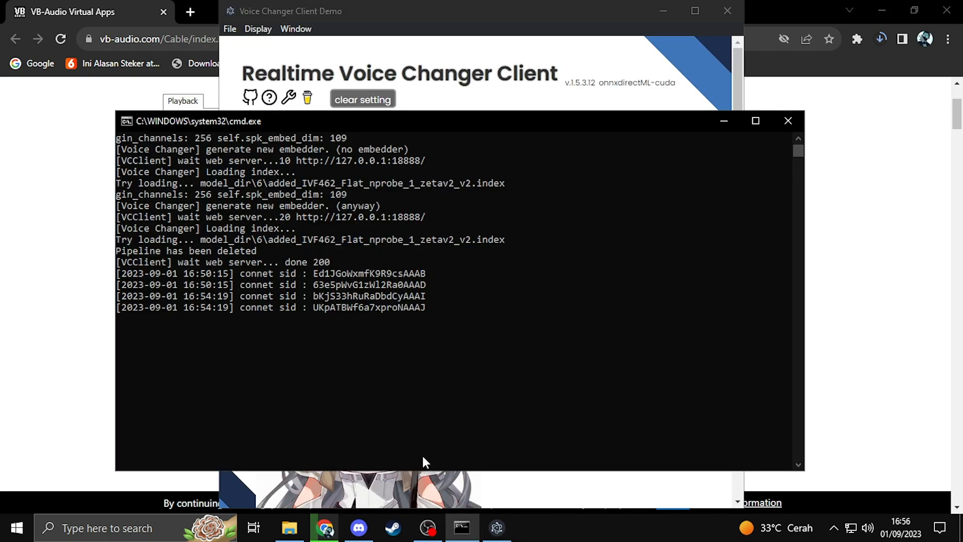
left_click(497, 528)
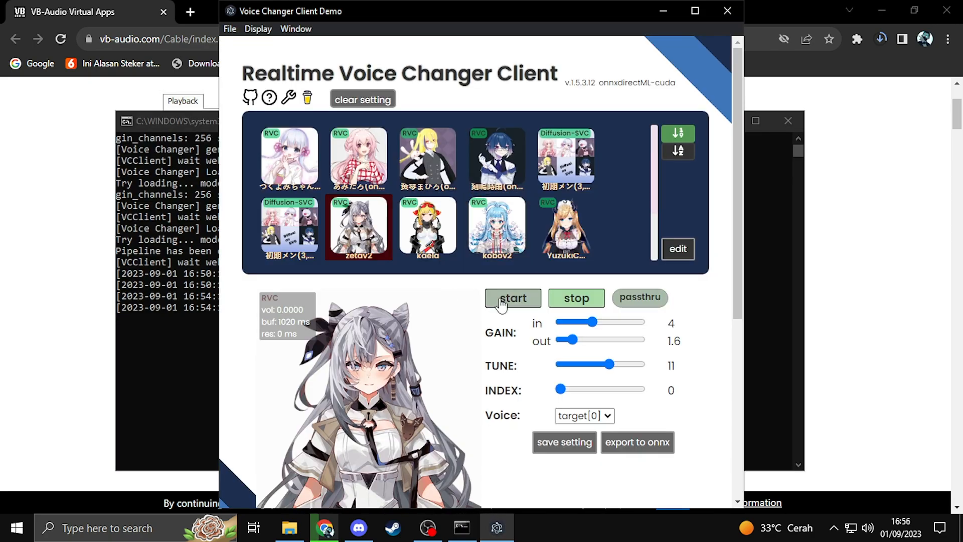
left_click(500, 300)
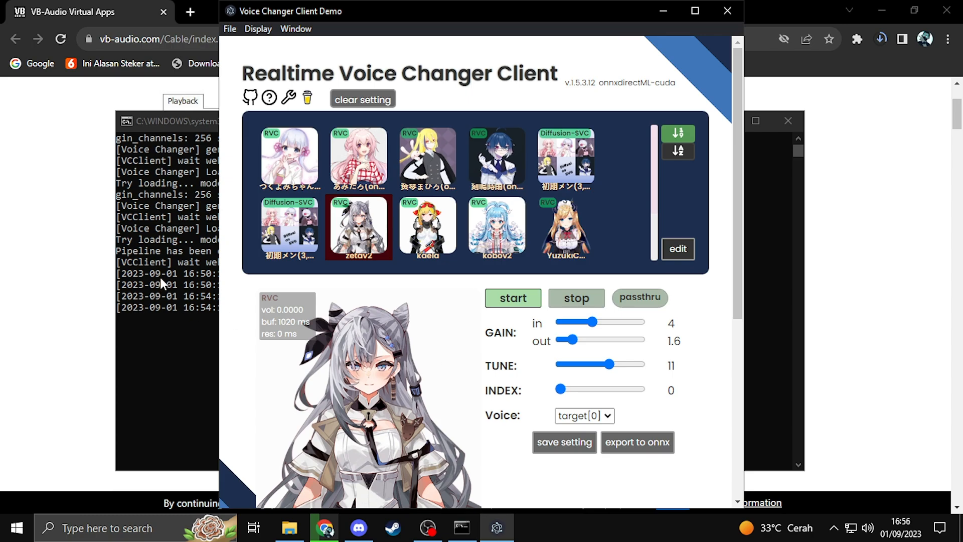
left_click(160, 277)
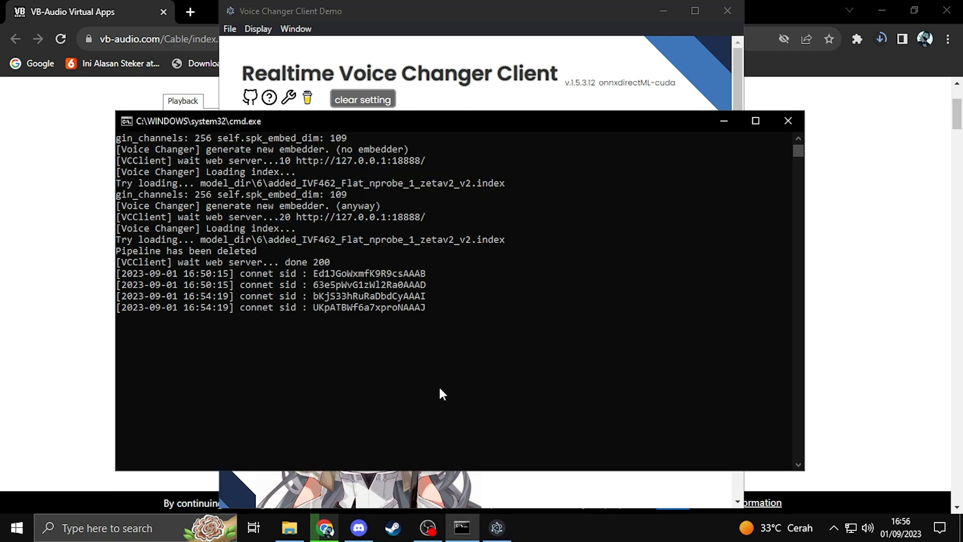
left_click(488, 528)
Switch to OBS, unmute Desktop Audio in the audio mixer, and minimize OBS.
left_click(433, 532)
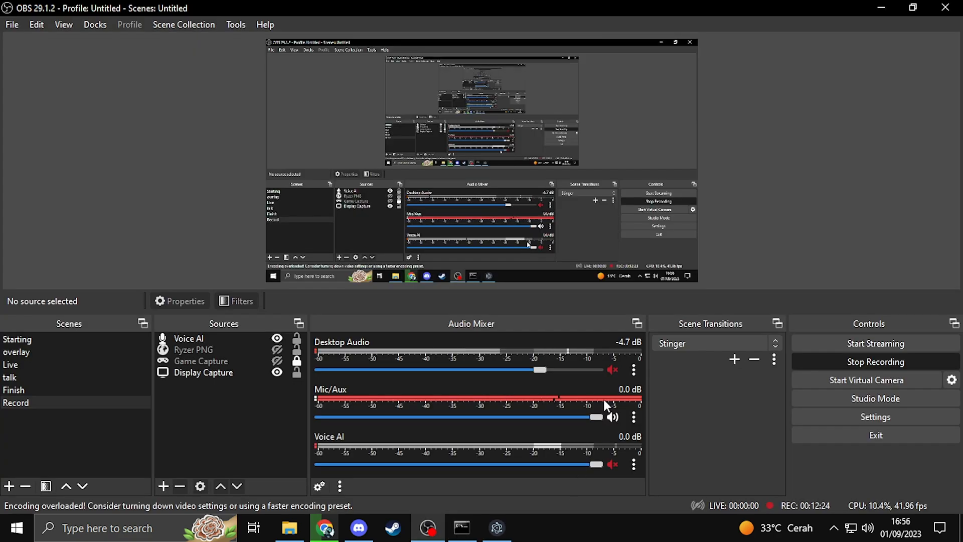
left_click(612, 369)
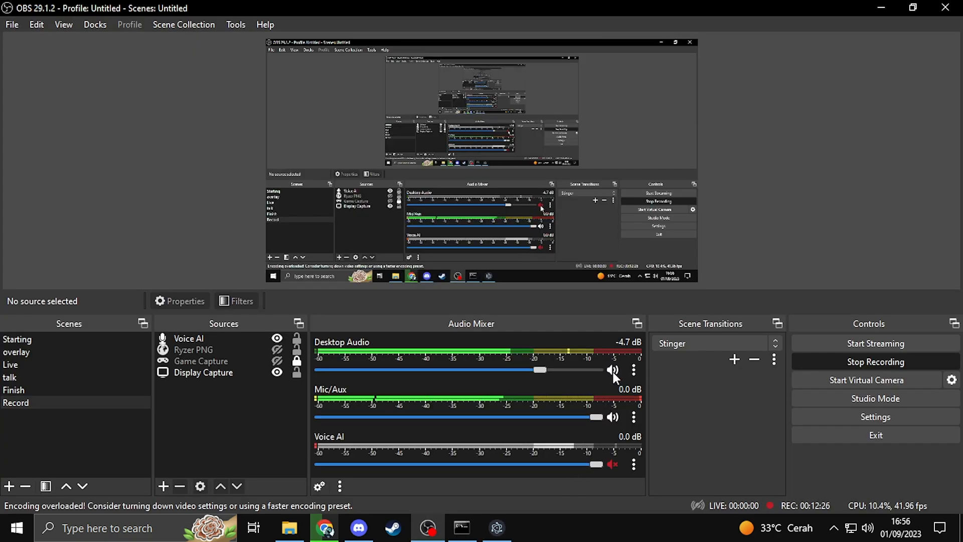
left_click(881, 8)
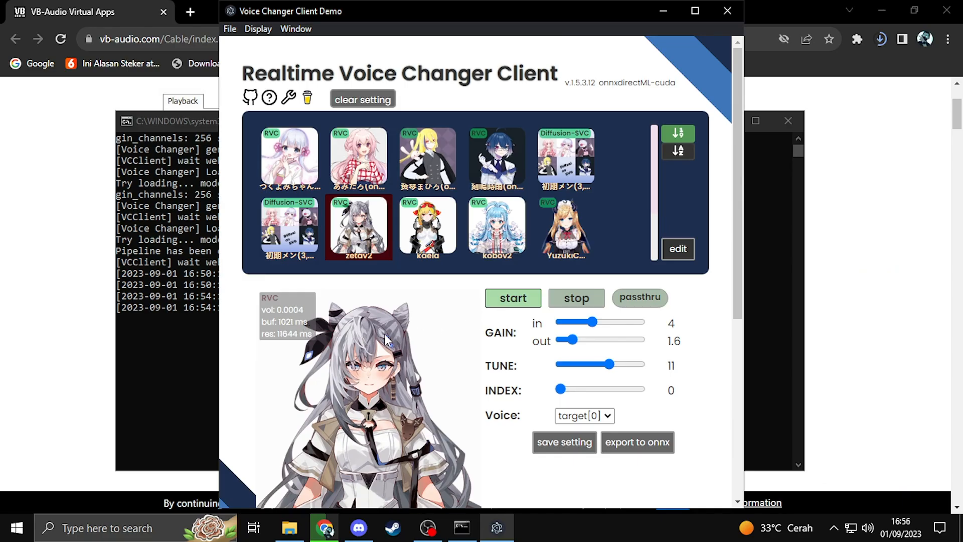
Stop the voice conversion running with the zetav2 model in the voice changer client.
scroll(453, 371, "down", 1)
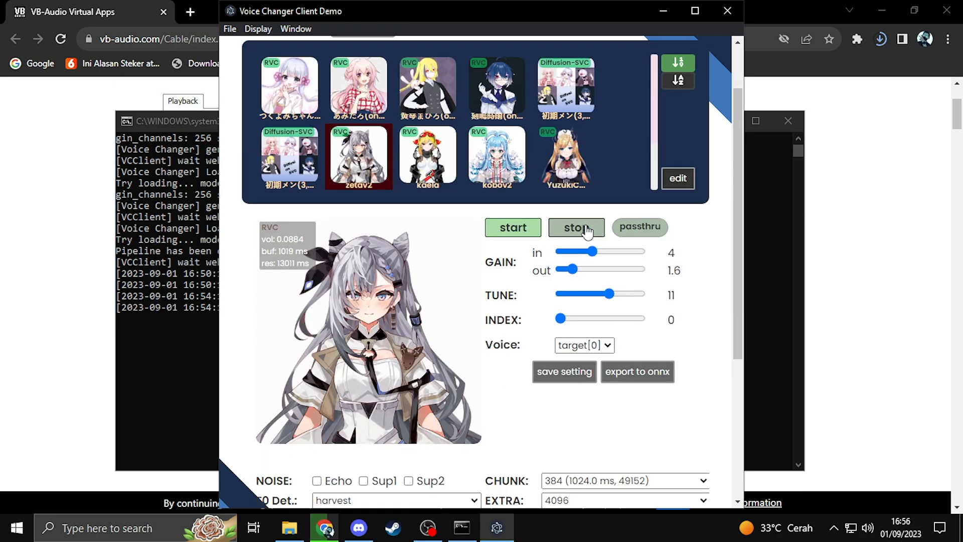
scroll(550, 371, "down", 3)
scroll(536, 265, "up", 2)
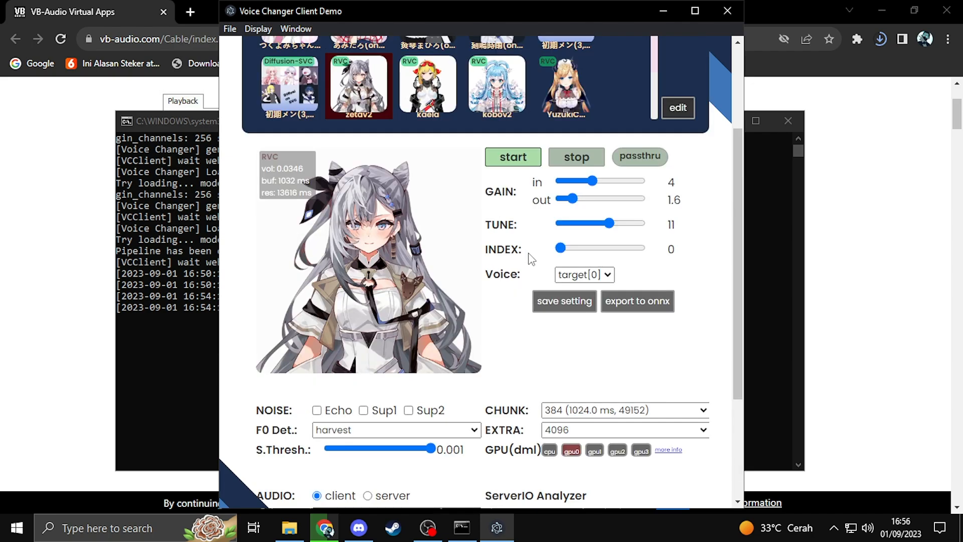
left_click(569, 160)
scroll(499, 301, "down", 1)
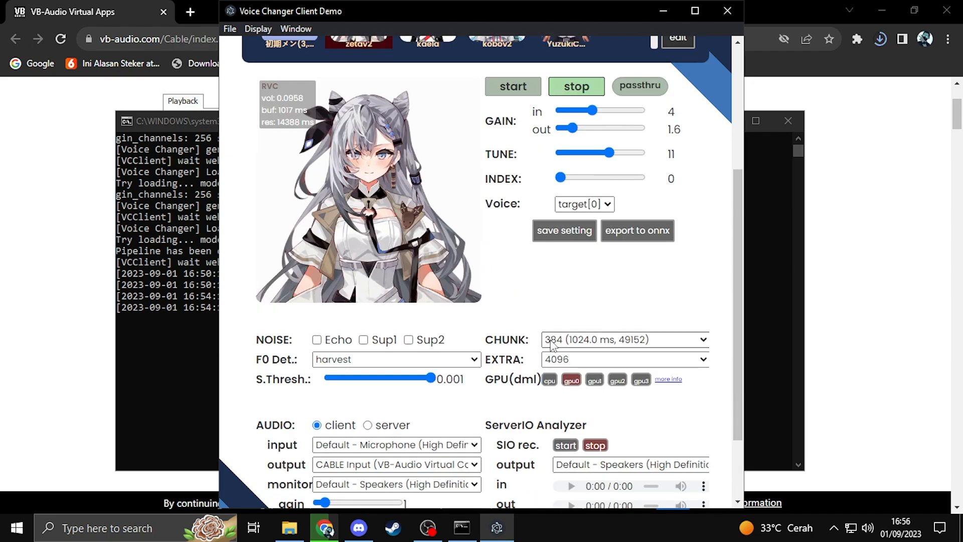
Switch to OBS, mute Desktop Audio in the audio mixer, and minimize OBS.
left_click(428, 528)
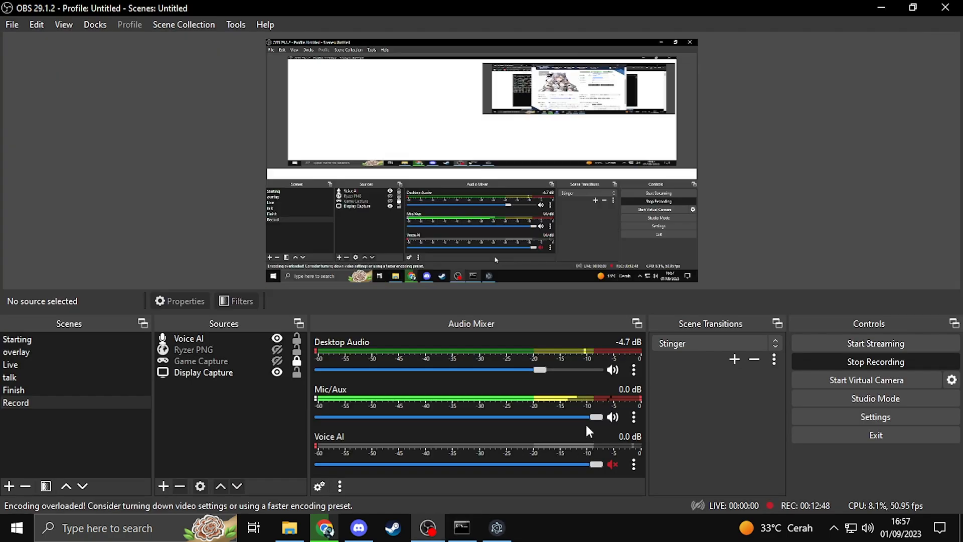
left_click(611, 371)
left_click(881, 7)
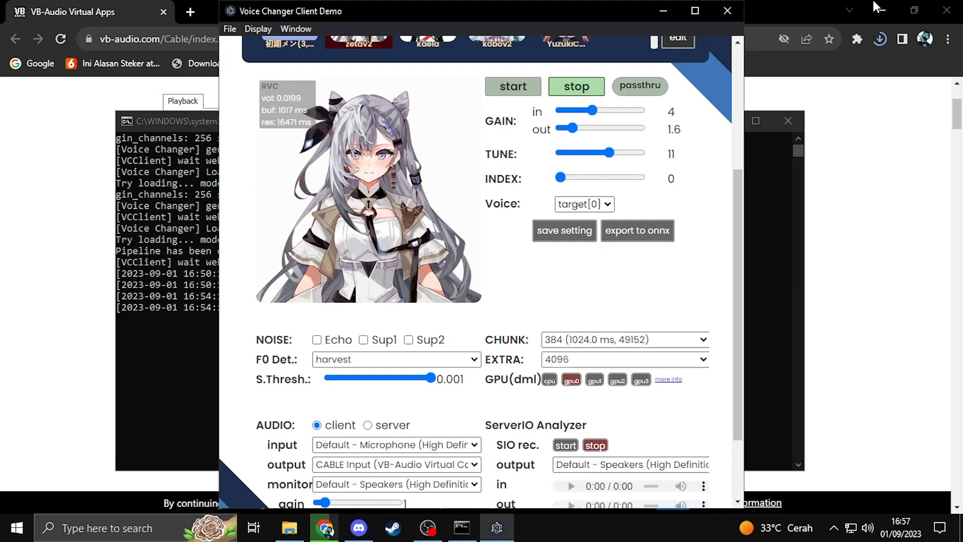
Examine the available chunk sizes in the voice changer client without choosing another one.
left_click(568, 342)
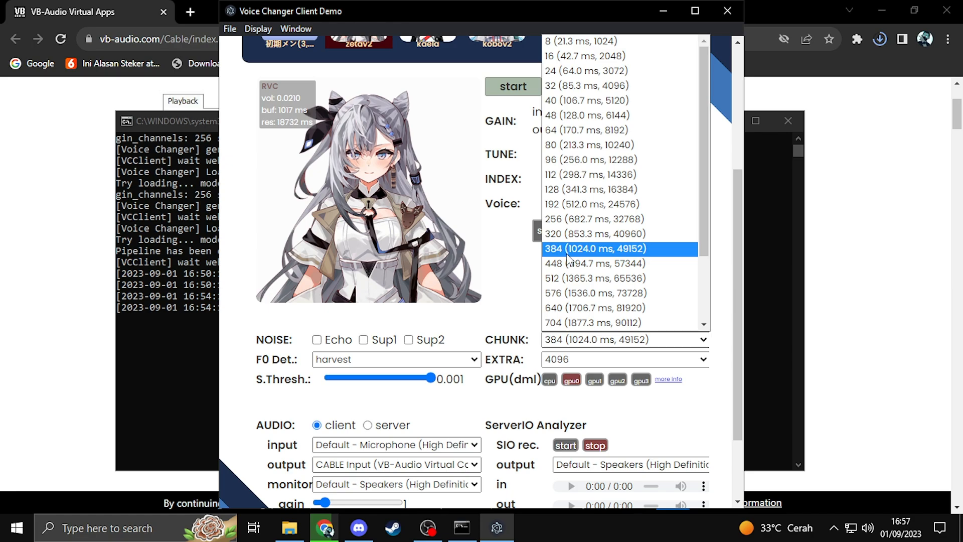
left_click(512, 262)
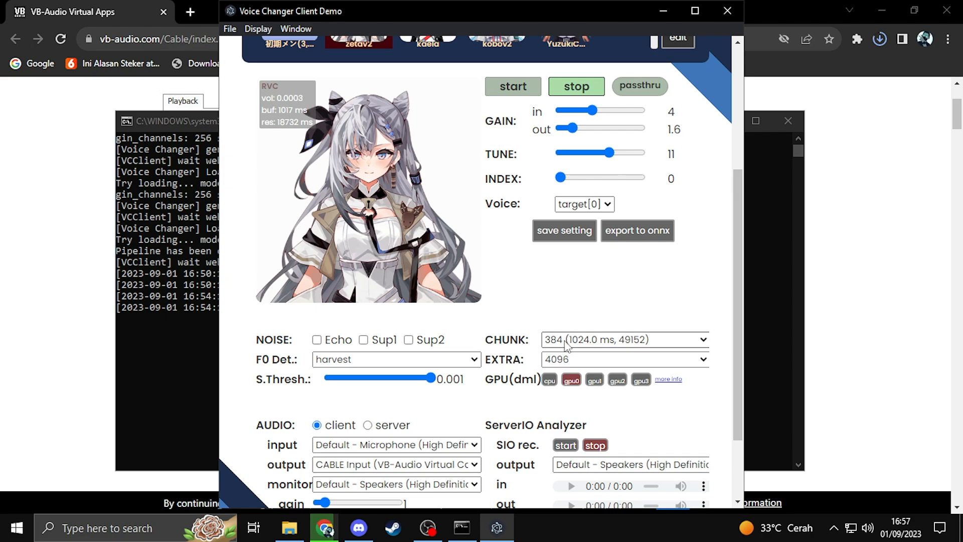
left_click(622, 340)
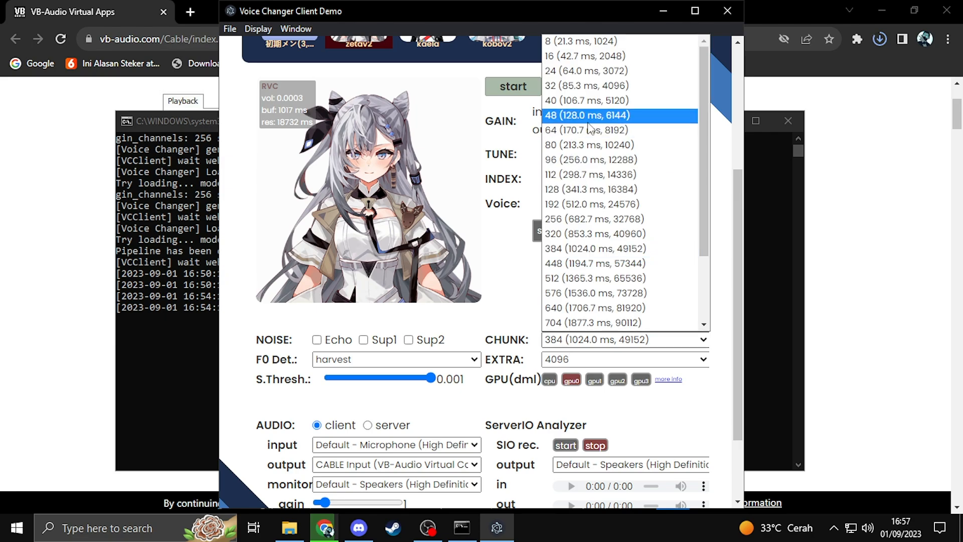
left_click(504, 333)
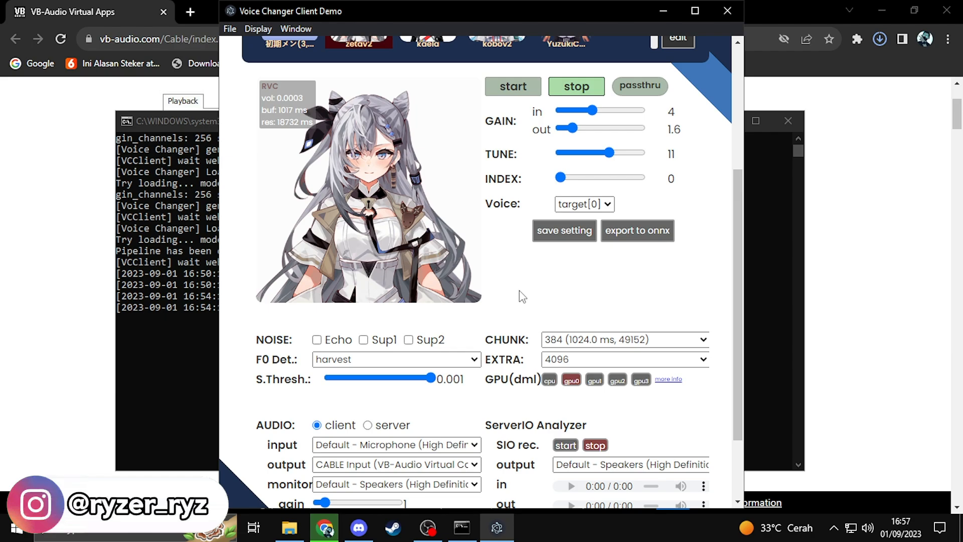
Minimize the client and move the moona archive from Downloads to the Voice Changer folder on drive D.
left_click(663, 11)
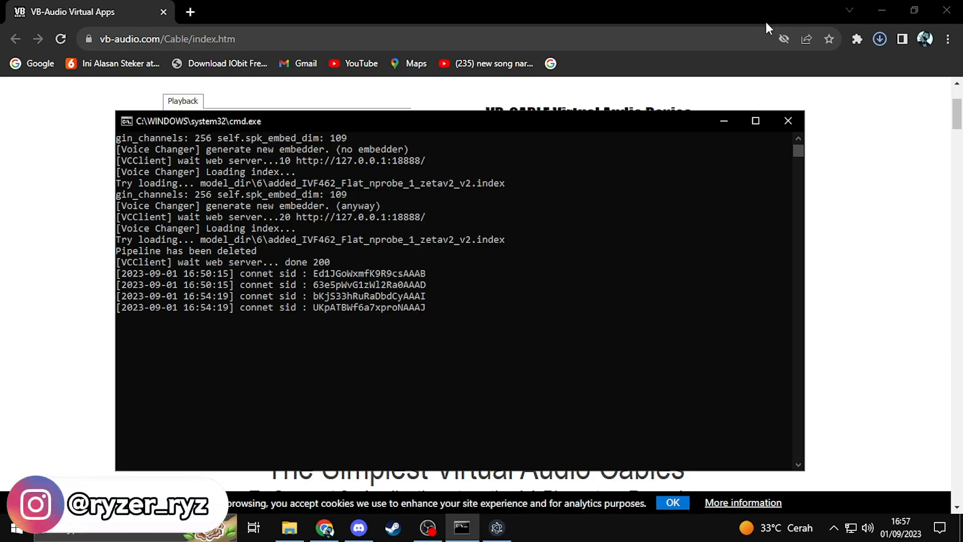
left_click(882, 40)
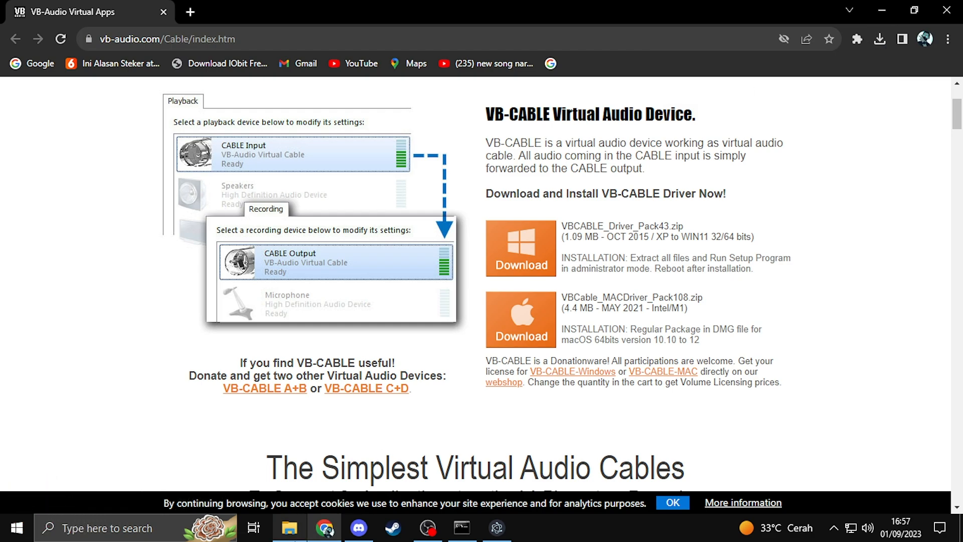
left_click(290, 527)
right_click(384, 233)
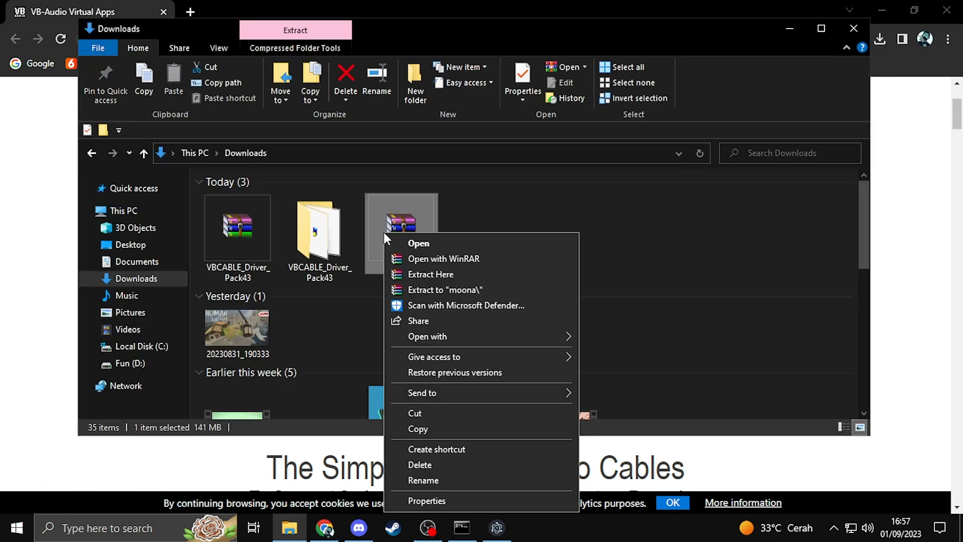
left_click(417, 417)
left_click(162, 363)
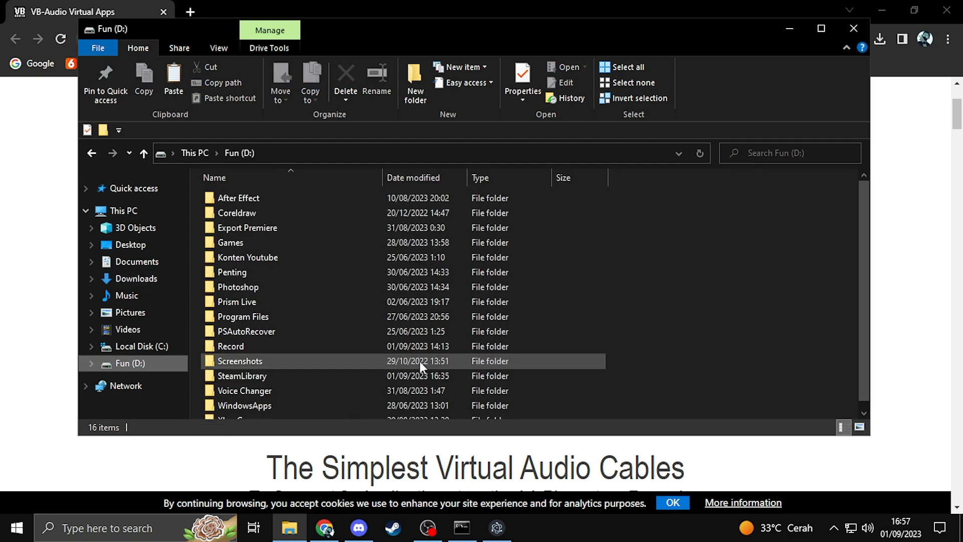
double_click(256, 386)
right_click(273, 279)
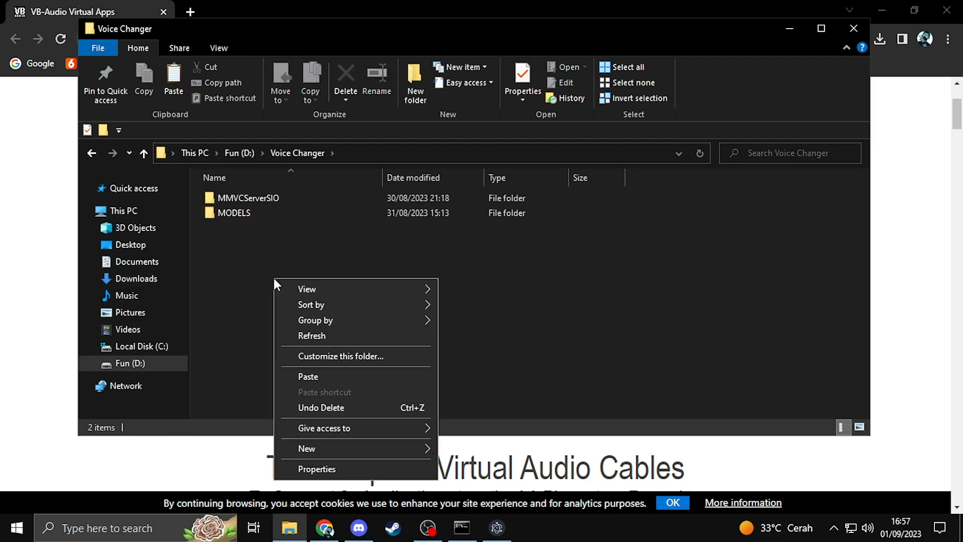
left_click(309, 376)
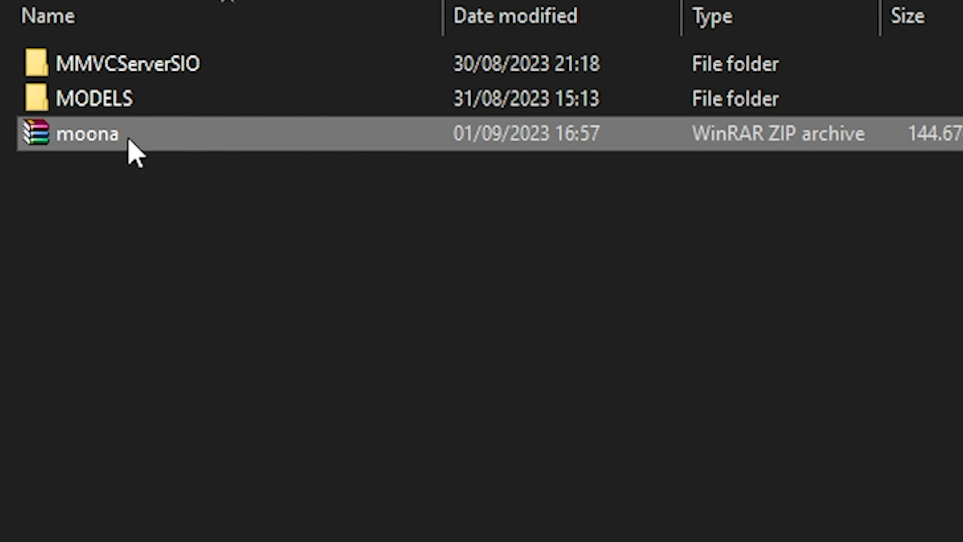
Extract the moona archive in the Voice Changer folder and move the extracted moona folder into MODELS.
right_click(119, 145)
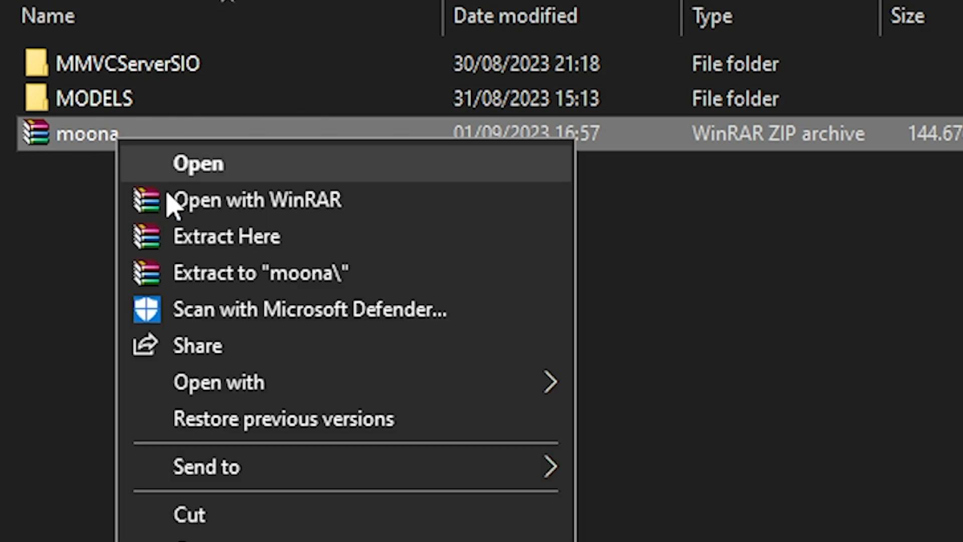
left_click(195, 234)
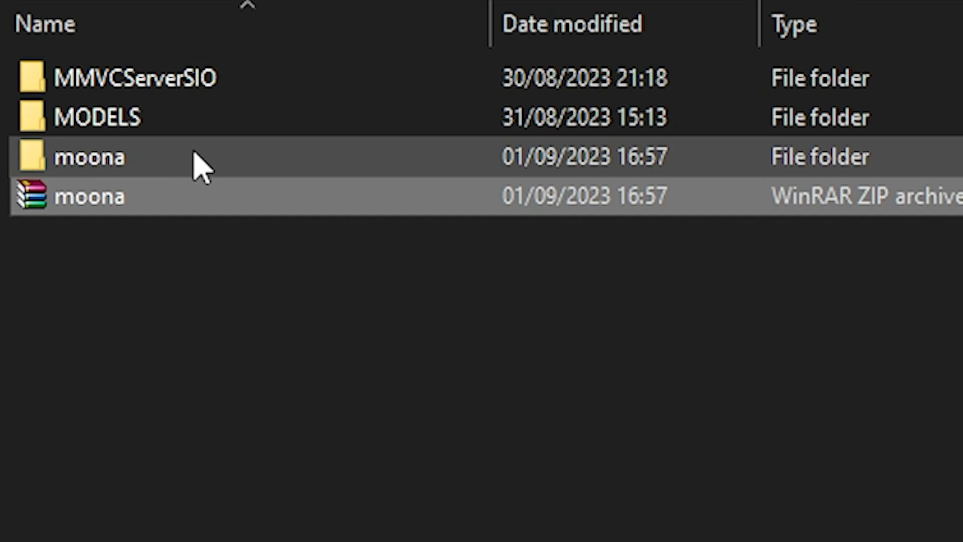
left_click(270, 229)
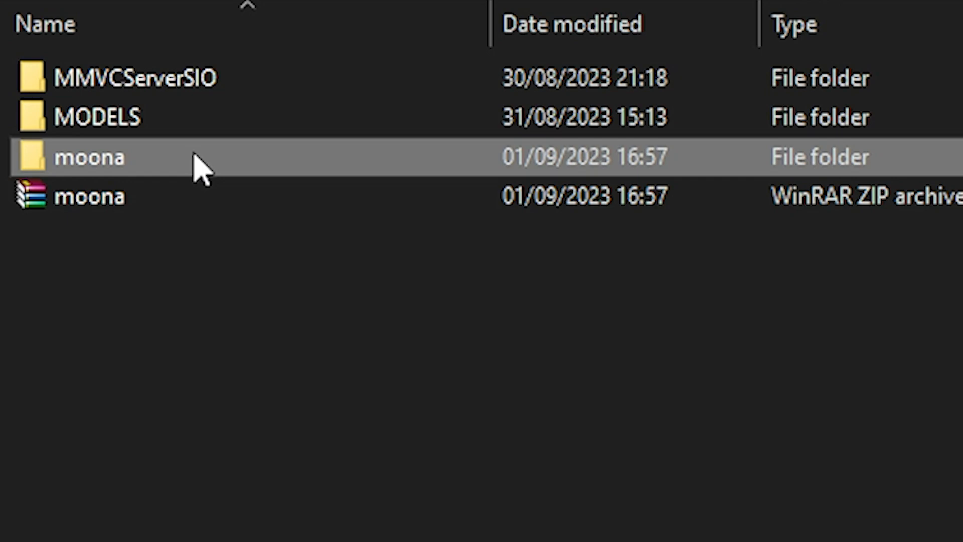
right_click(270, 229)
left_click(296, 541)
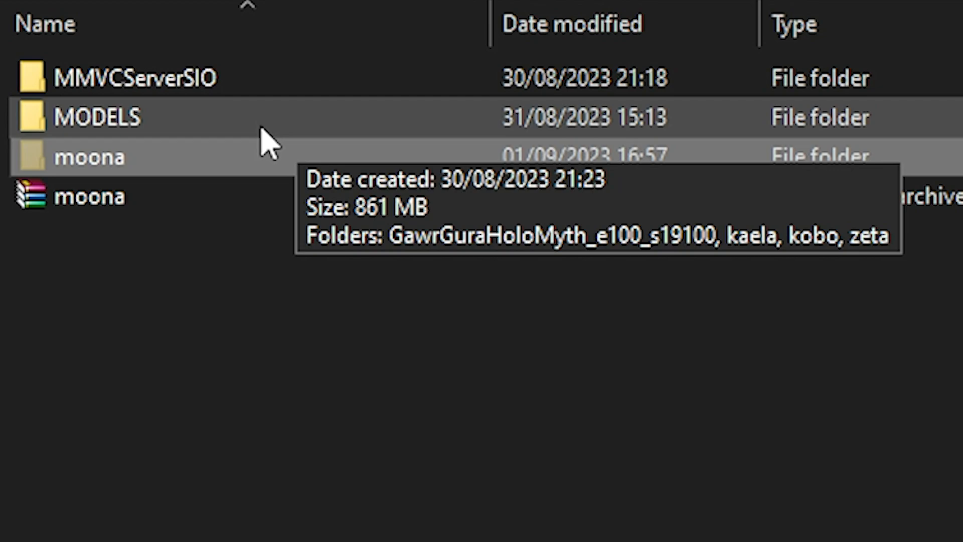
double_click(260, 130)
right_click(221, 342)
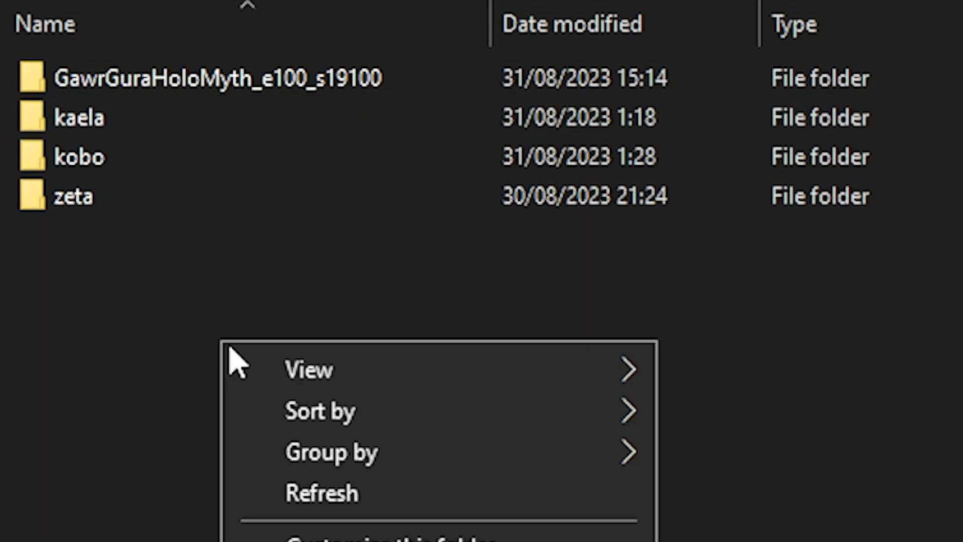
key("Escape")
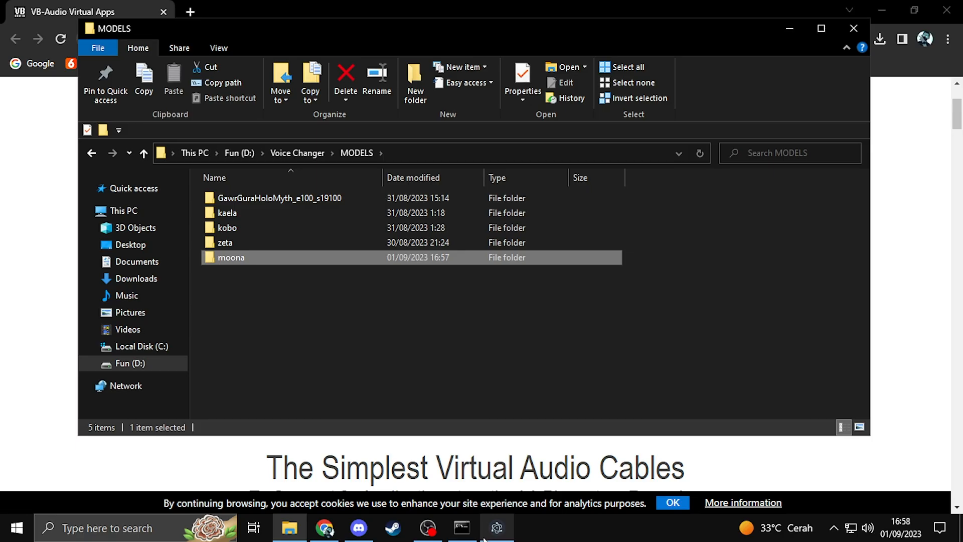
Switch to the voice changer client and open the file uploader for blank model slot 11.
left_click(496, 527)
scroll(623, 187, "up", 3)
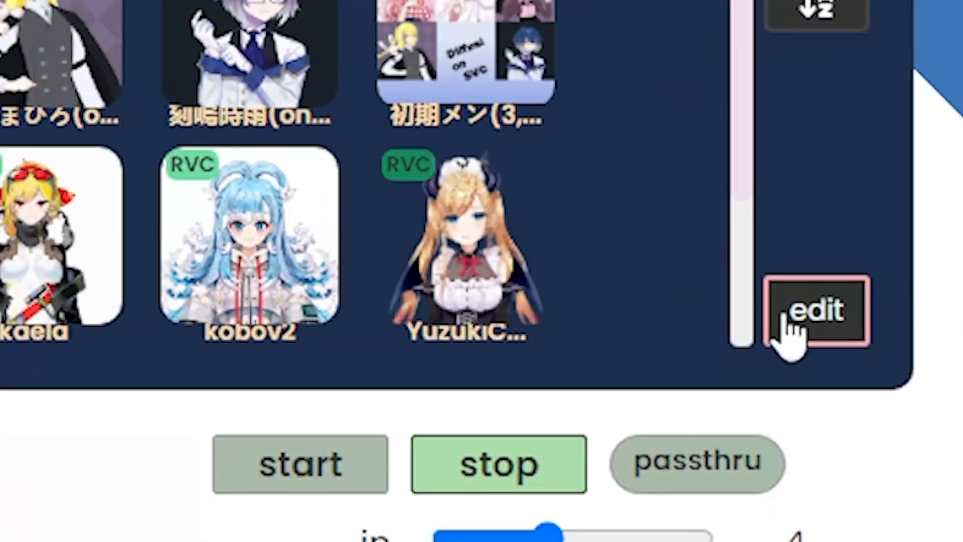
left_click(674, 179)
scroll(494, 286, "down", 10)
scroll(497, 295, "down", 2)
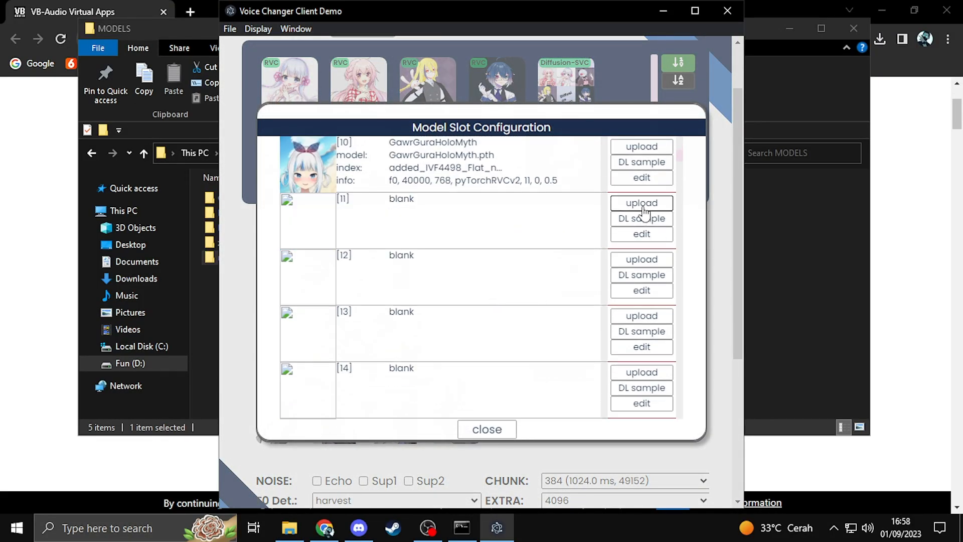
scroll(531, 286, "down", 2)
scroll(492, 294, "up", 5)
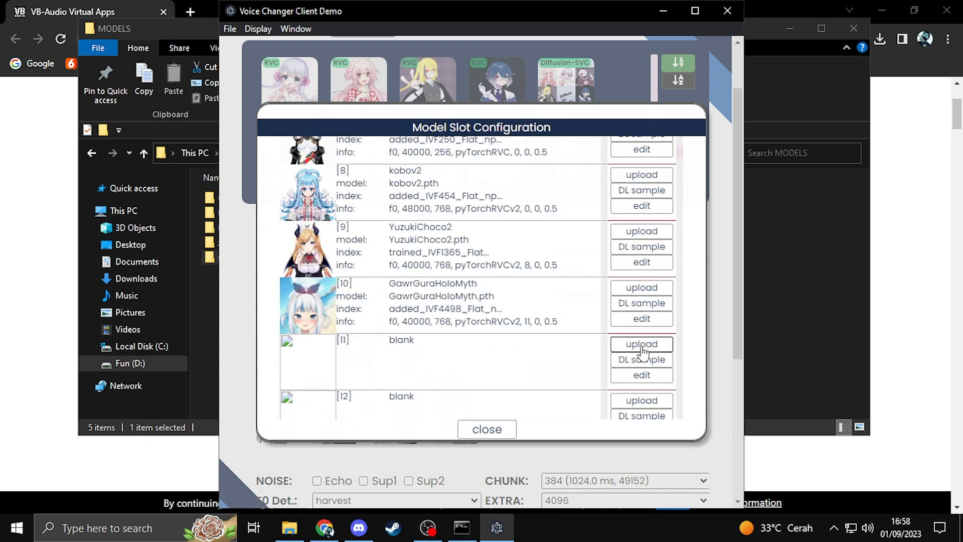
left_click(642, 345)
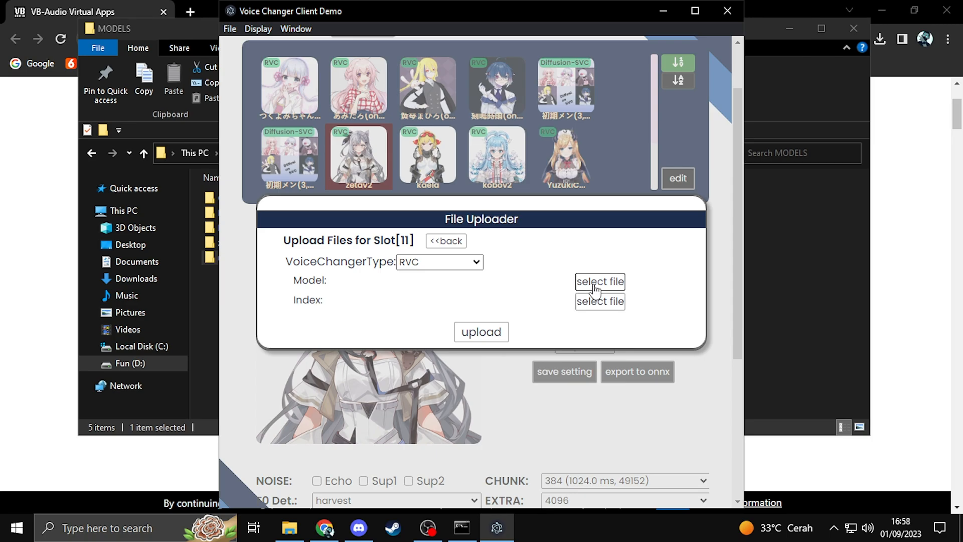
Choose moona.pth from the moona folder in MODELS as the model file for slot 11.
left_click(597, 283)
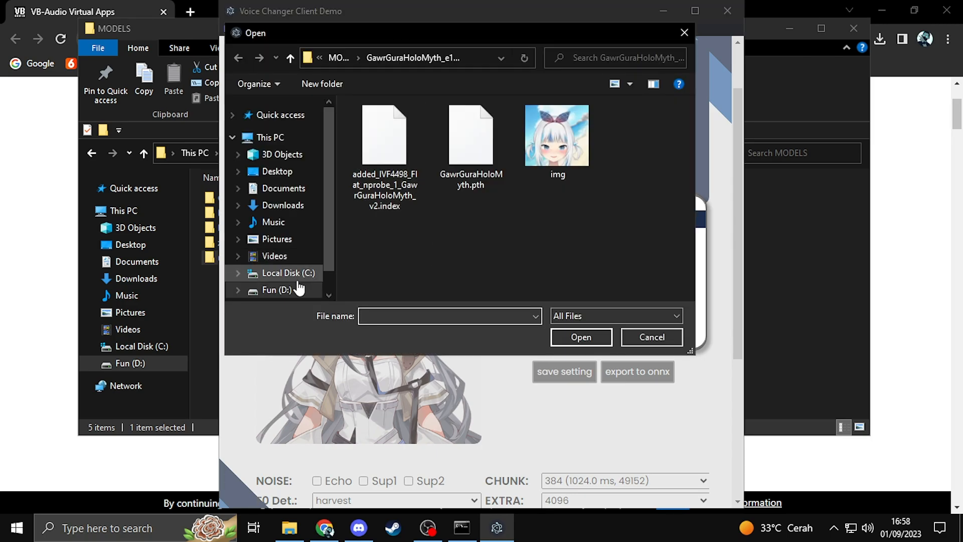
left_click(346, 56)
double_click(420, 159)
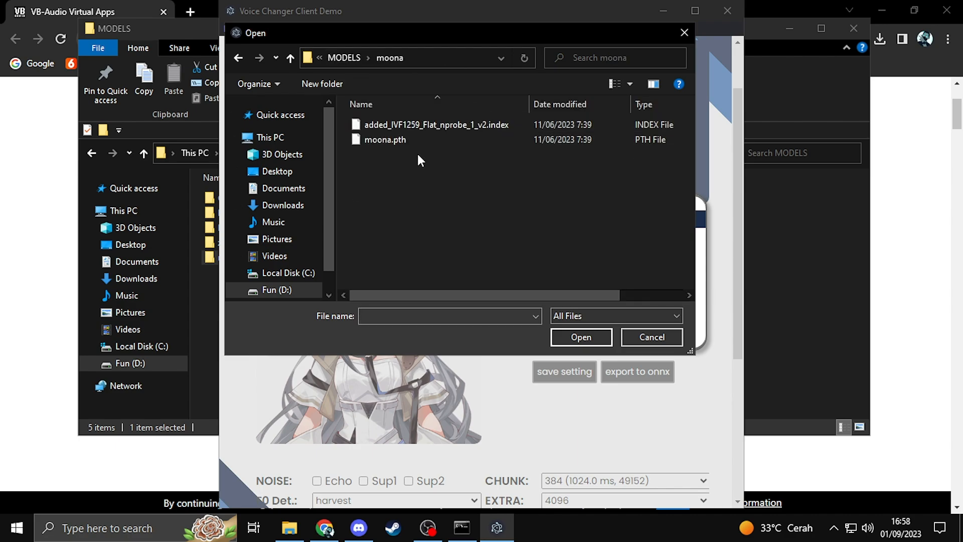
left_click(391, 141)
left_click(578, 338)
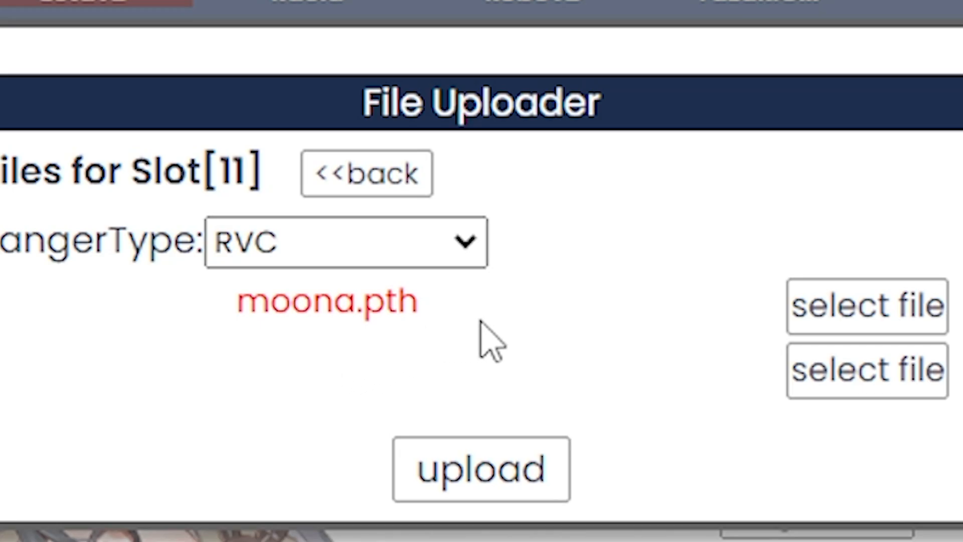
Choose added_IVF1259_Flat_nprobe_1_v2.index as the index file and upload both files to slot 11.
left_click(866, 376)
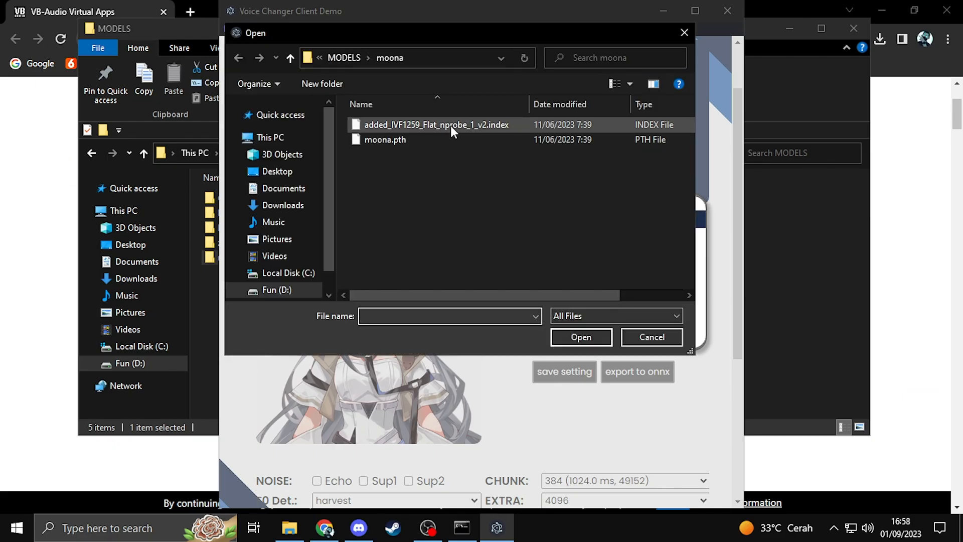
left_click(450, 125)
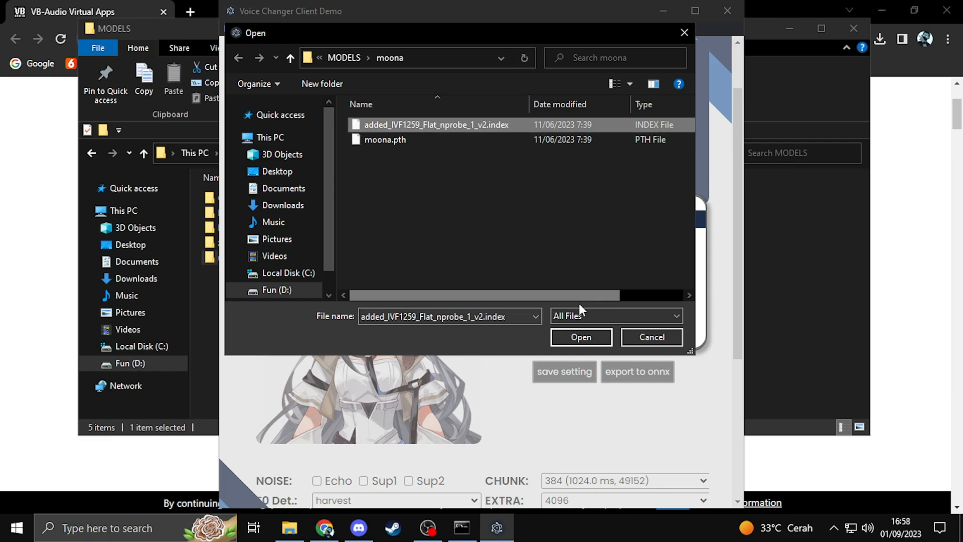
left_click(581, 337)
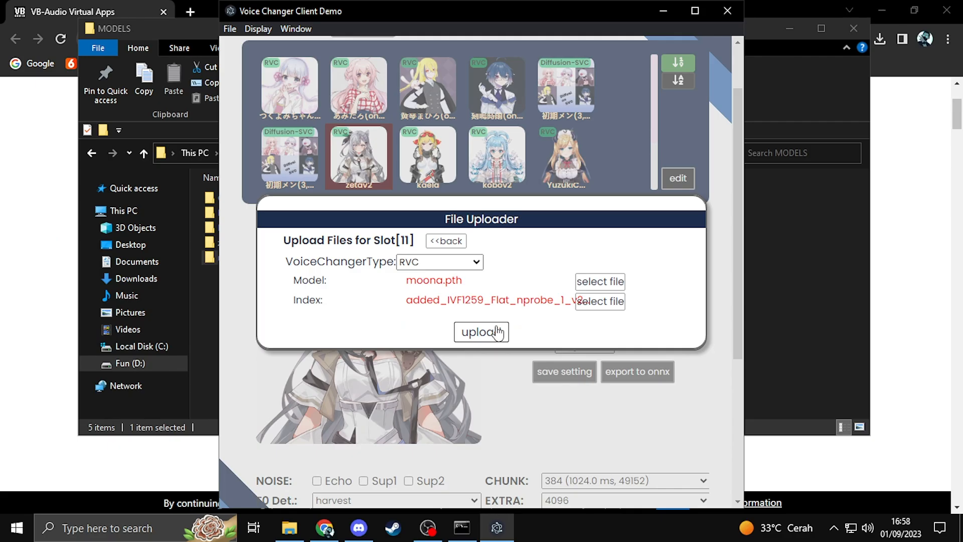
left_click(497, 332)
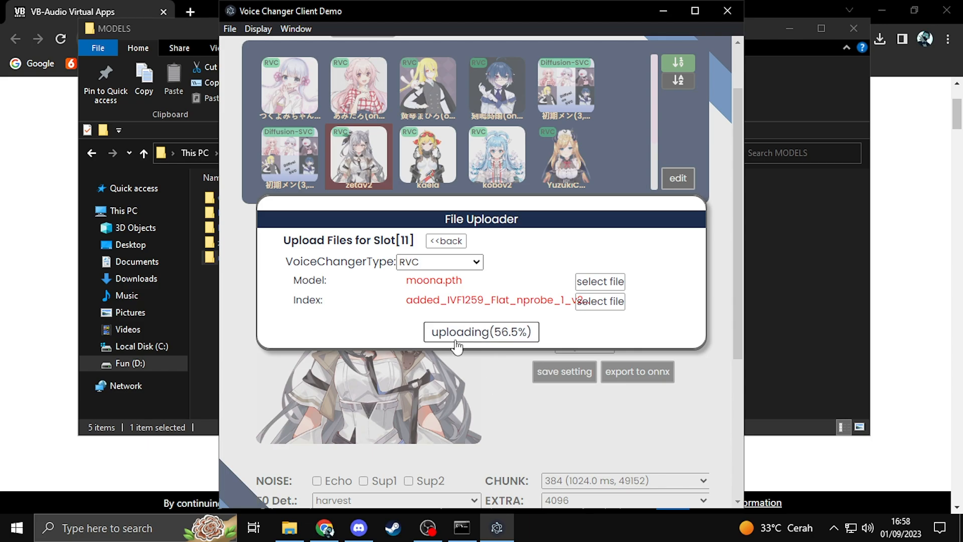
Switch to Discord, open the Moona model's picture in the browser, and save it as Moona_copy.jpg.
left_click(358, 527)
left_click(422, 318)
left_click(370, 441)
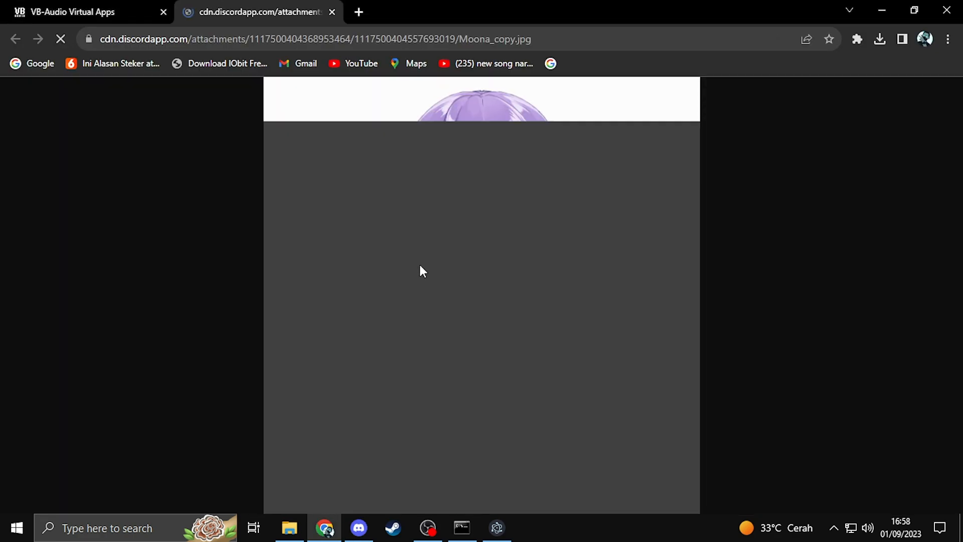
right_click(439, 252)
left_click(474, 280)
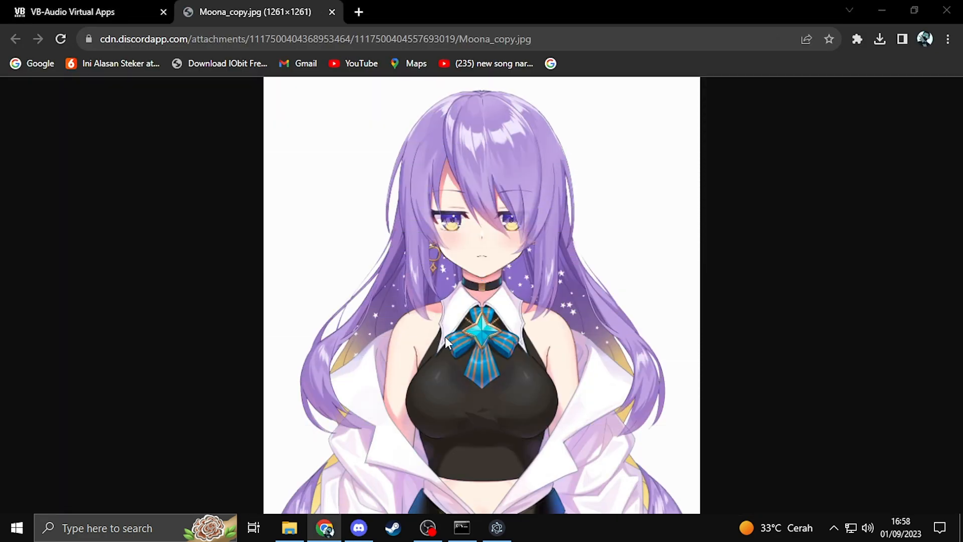
left_click(366, 314)
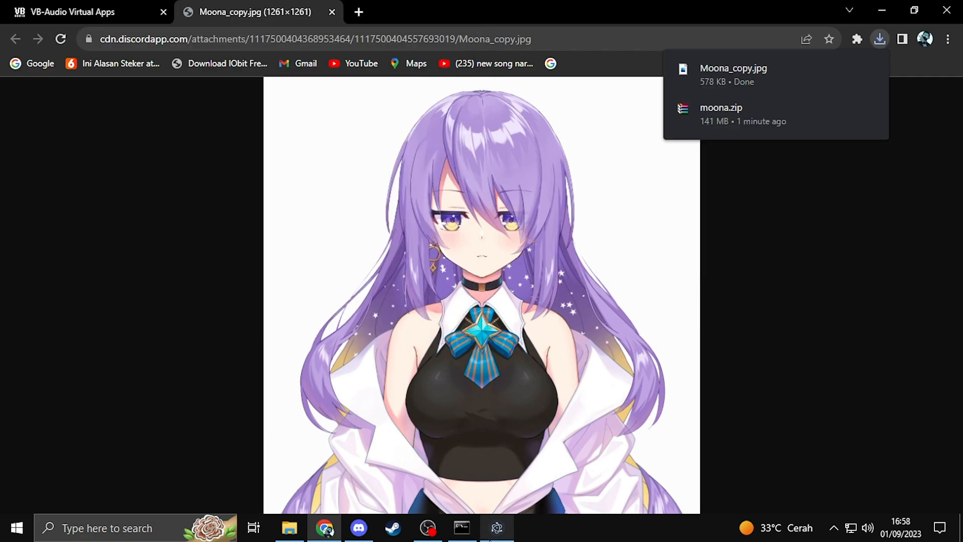
Set the downloaded Moona_copy picture as the icon of model slot 11 and close the model slot configuration.
left_click(496, 528)
scroll(387, 335, "down", 10)
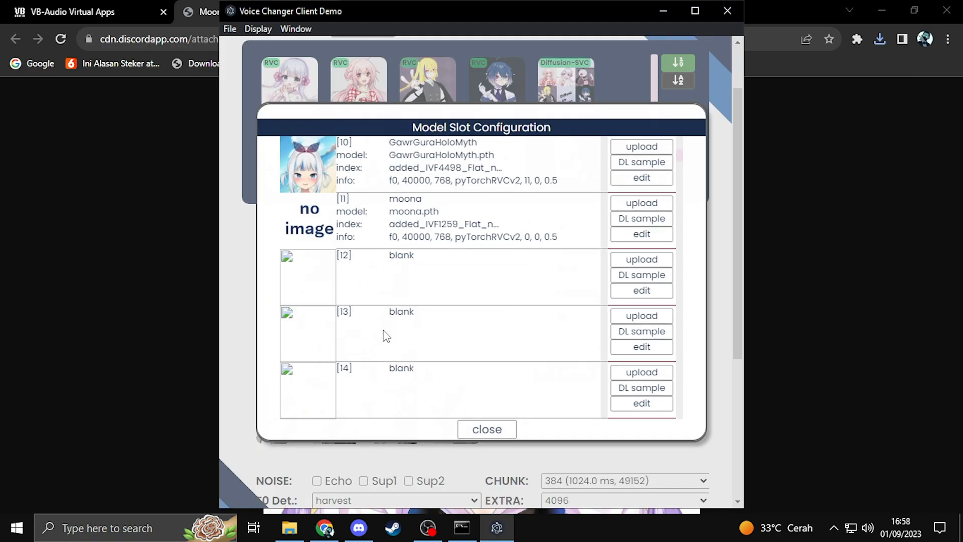
left_click(314, 227)
left_click(294, 206)
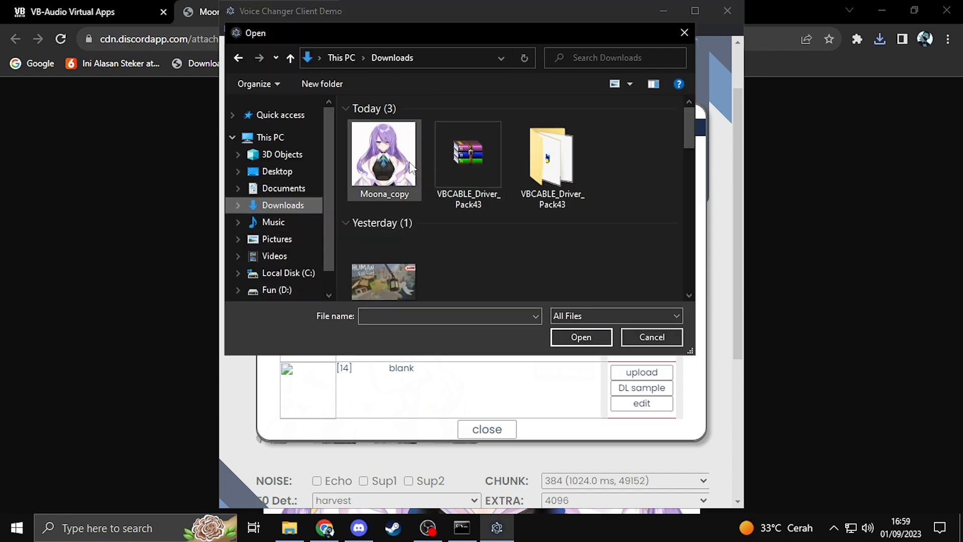
left_click(413, 167)
left_click(591, 337)
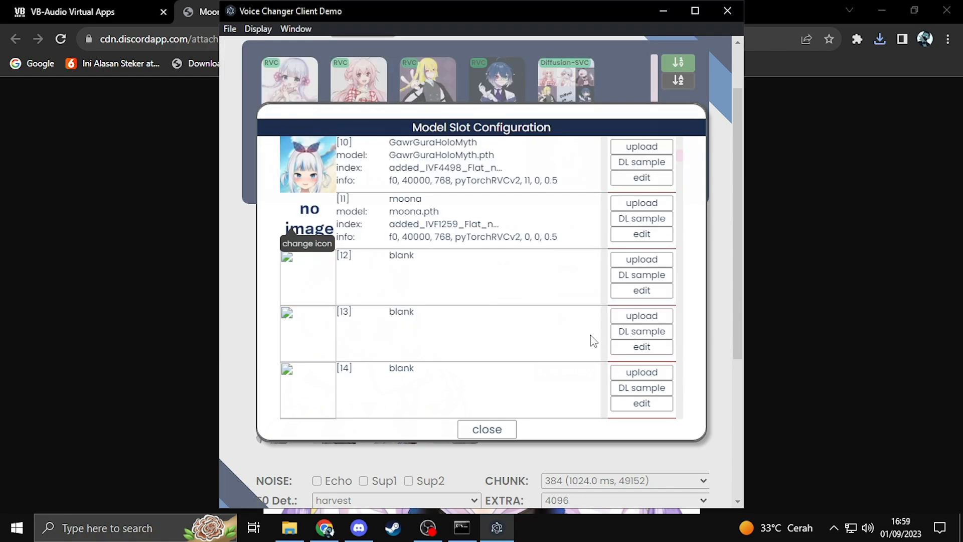
left_click(487, 429)
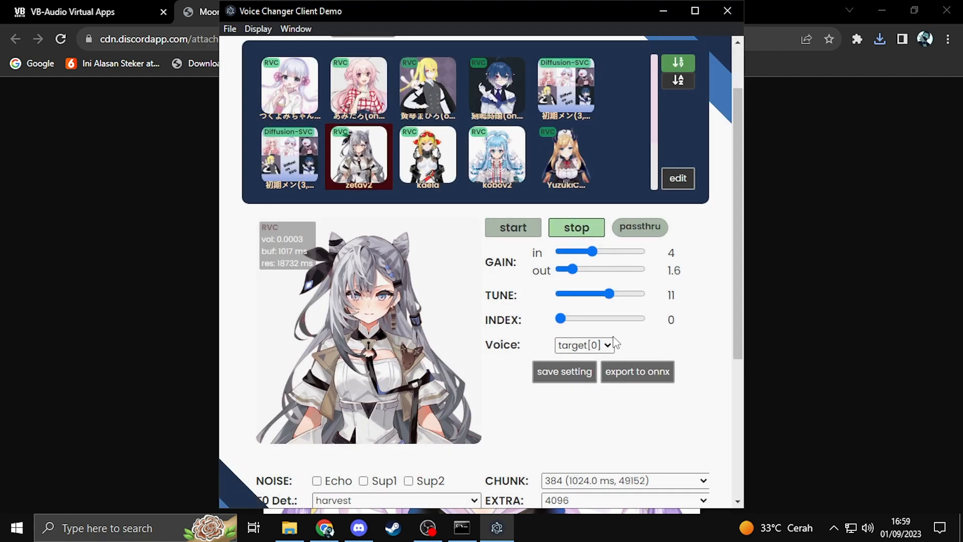
Select the moona voice model in the model list and check its loading log in the command console.
scroll(610, 162, "down", 2)
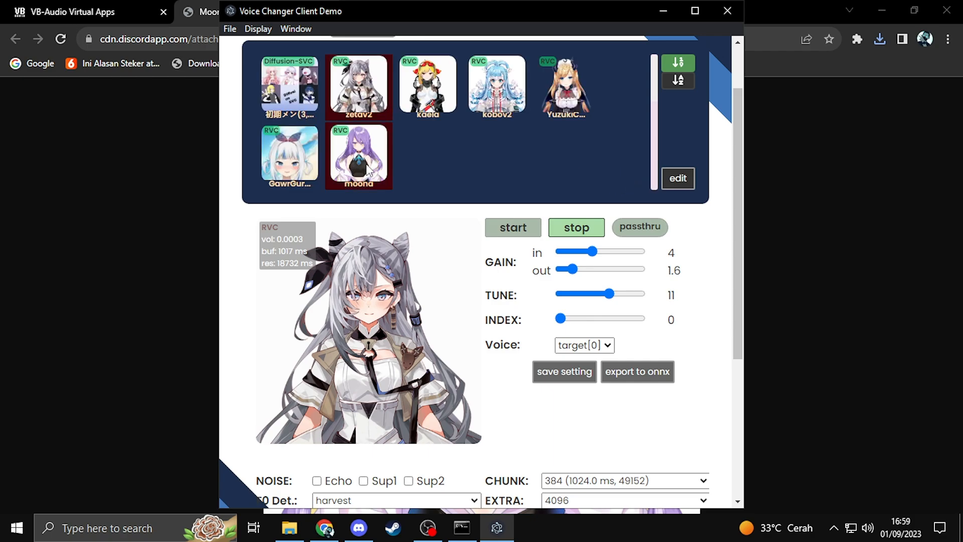
left_click(462, 528)
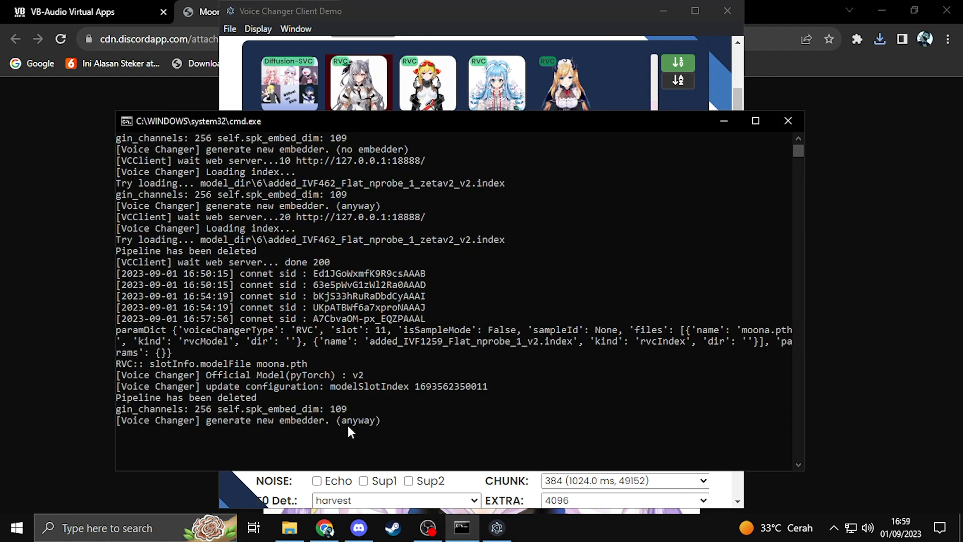
left_click(494, 528)
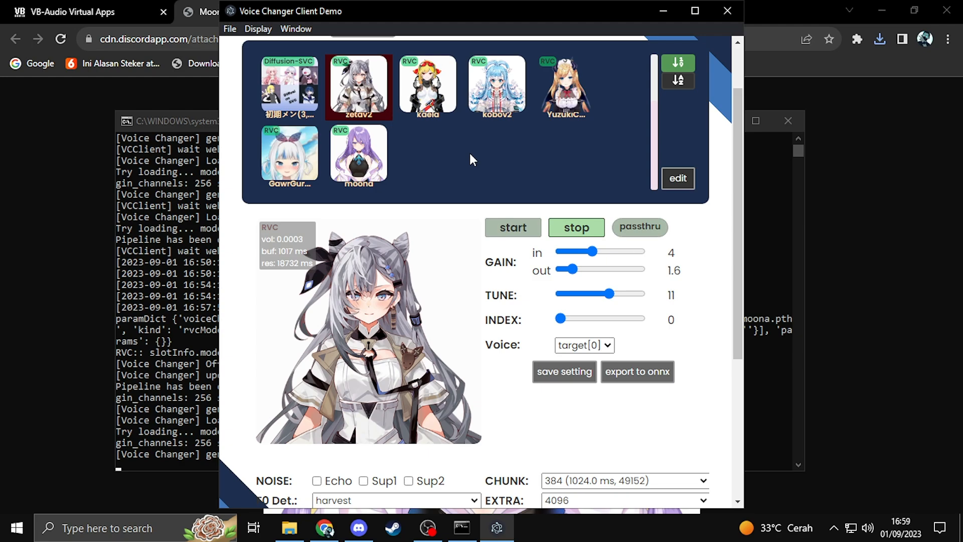
left_click(462, 527)
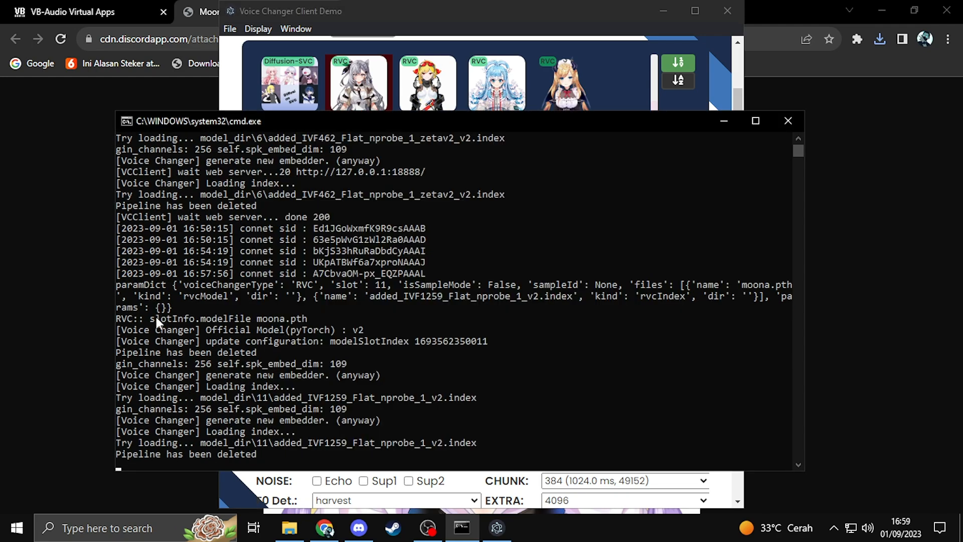
left_click(496, 528)
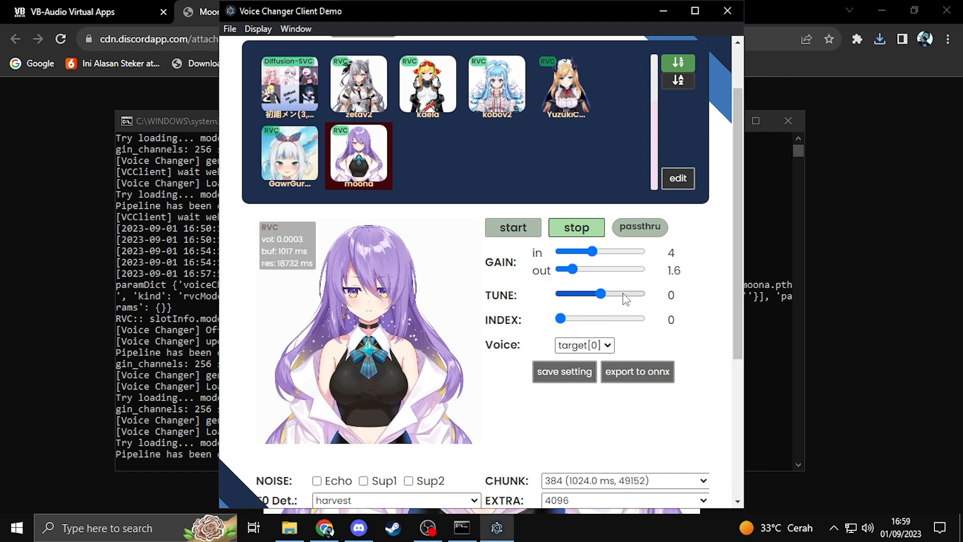
Set the moona model's TUNE to 8 and save the setting.
left_click_drag(600, 294, 611, 296)
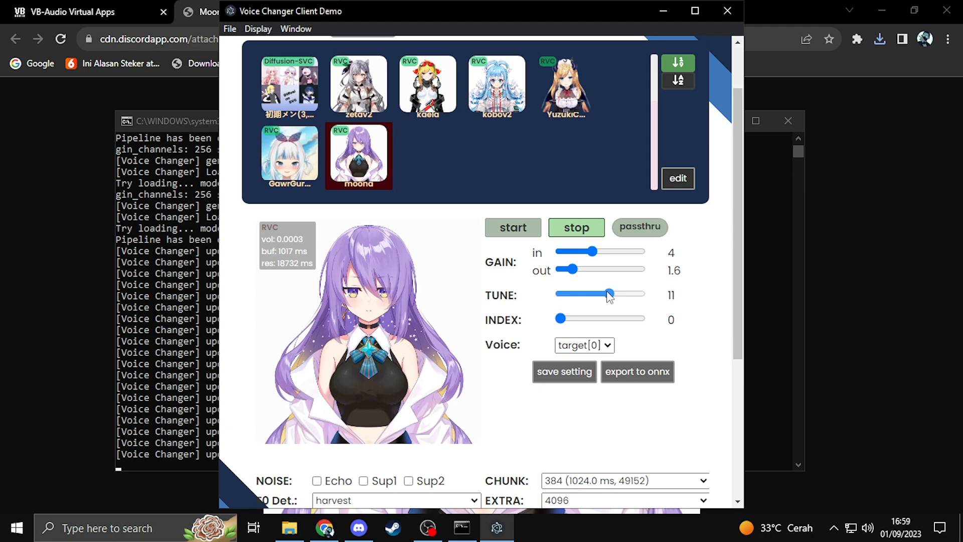
left_click(582, 372)
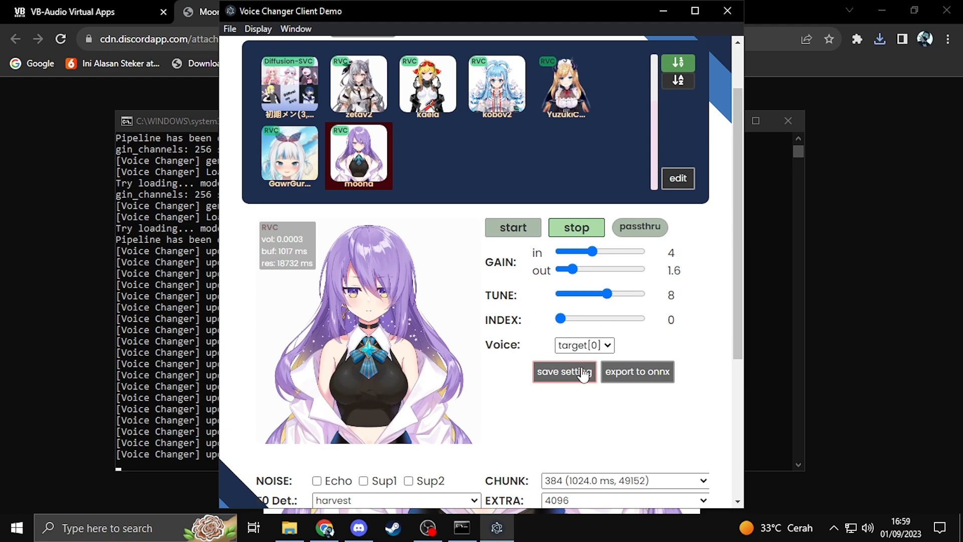
Run a test voice conversion with the moona model, stop it, and check the console log.
left_click(523, 235)
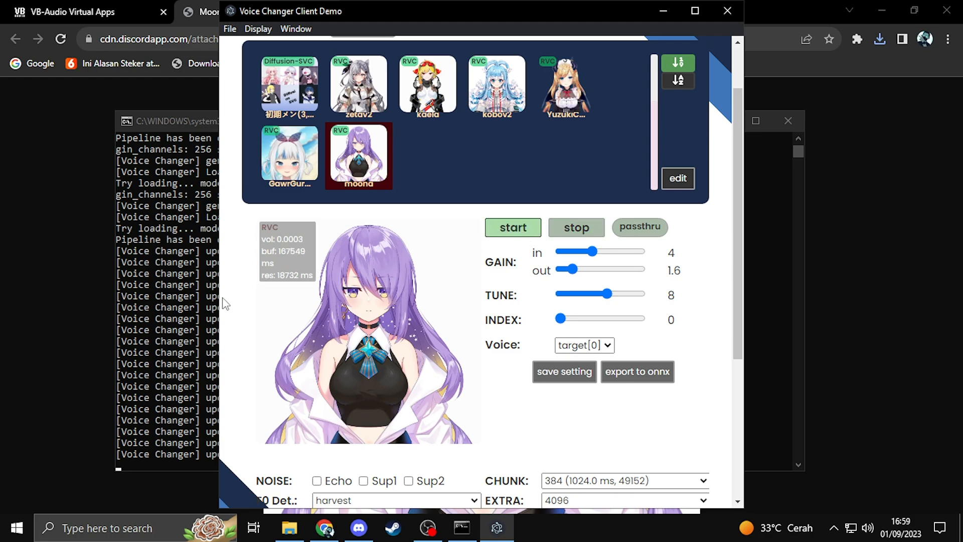
left_click(200, 304)
left_click(497, 527)
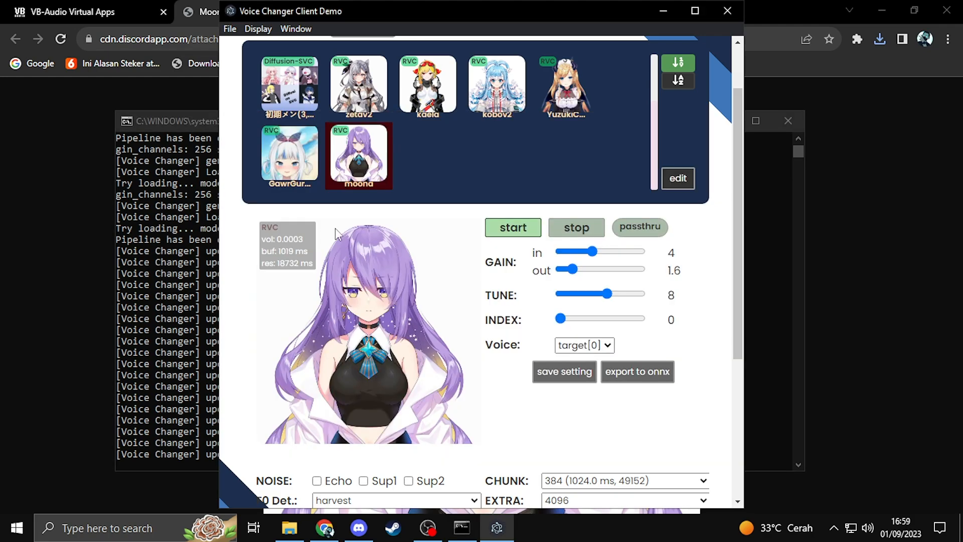
scroll(341, 120, "up", 2)
scroll(349, 122, "down", 2)
left_click(576, 228)
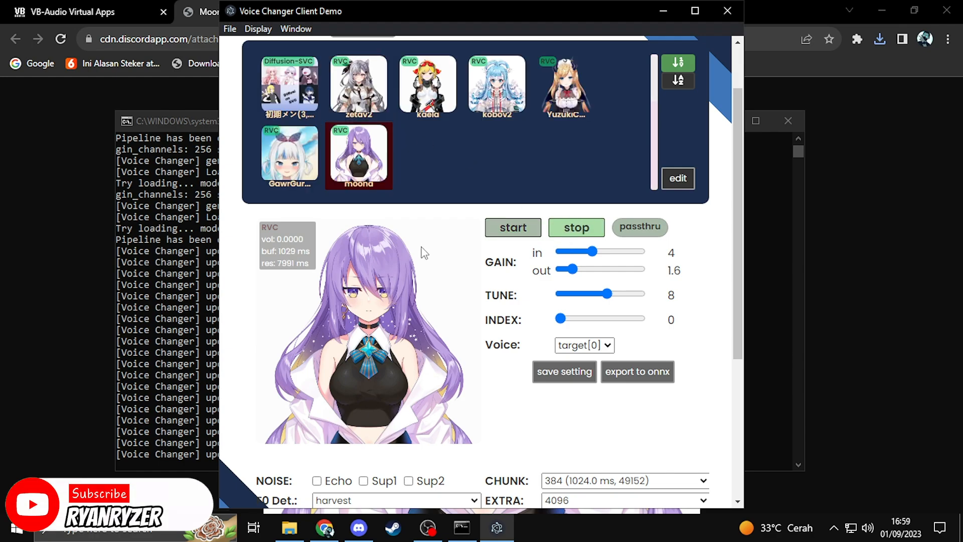
left_click(194, 261)
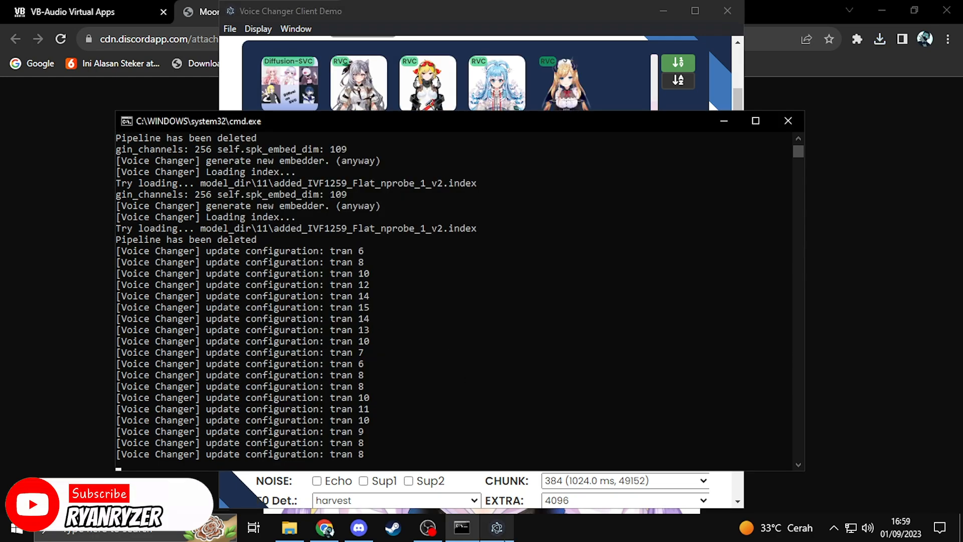
left_click(496, 528)
Lower the Windows system volume and toggle the Desktop Audio mute in the OBS audio mixer.
left_click(867, 528)
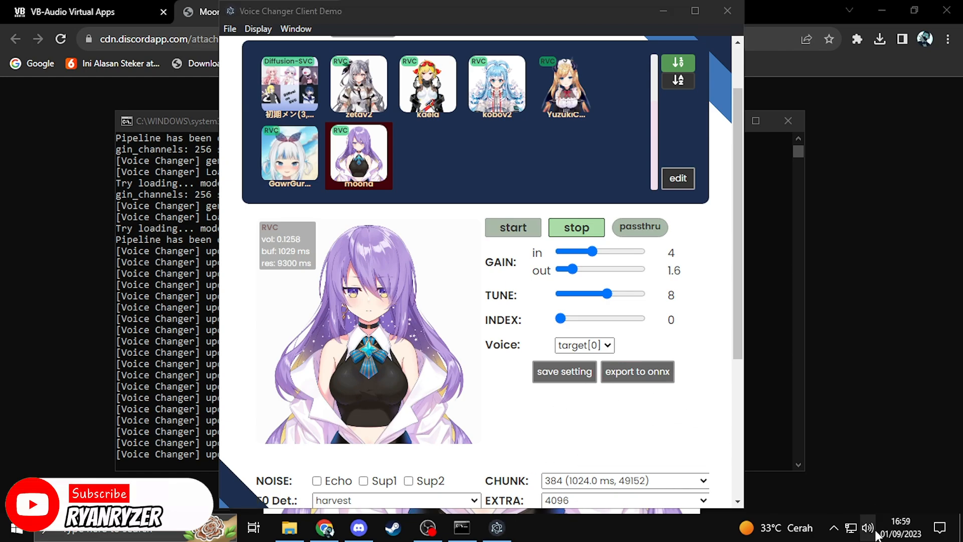
left_click_drag(867, 497, 799, 501)
left_click(471, 402)
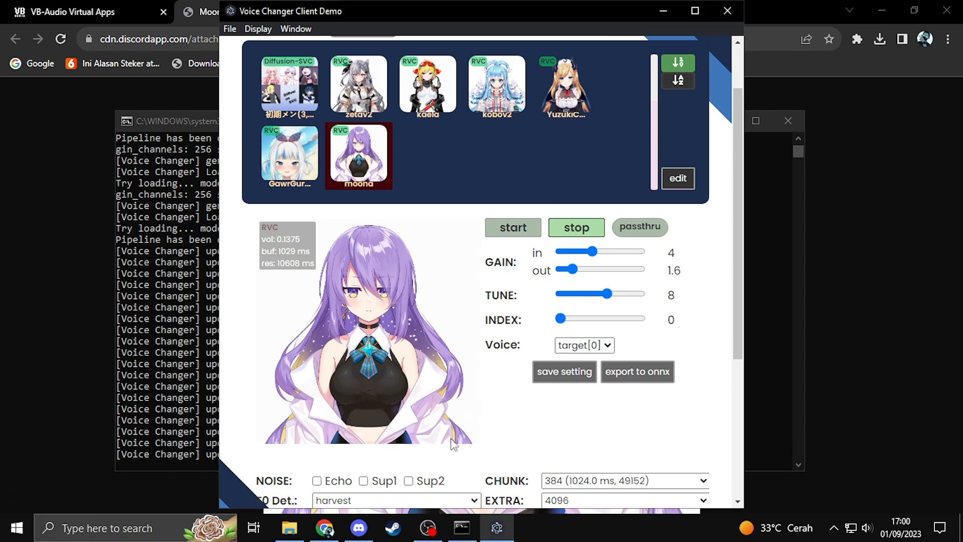
left_click(429, 528)
left_click(614, 368)
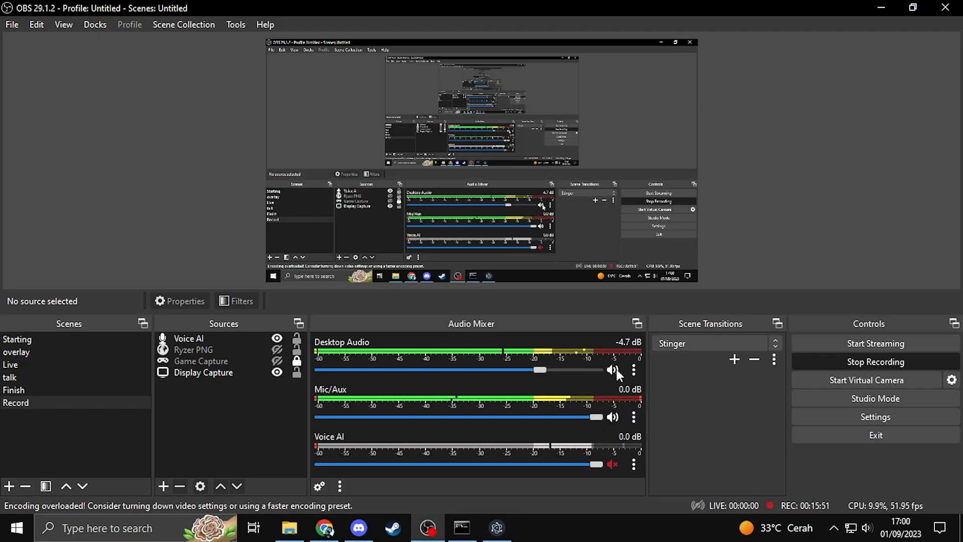
left_click(881, 7)
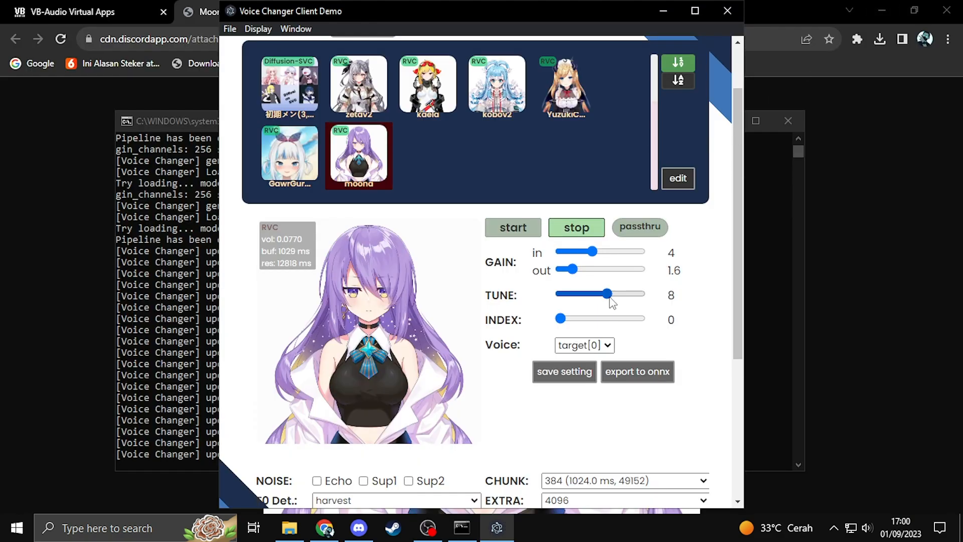
Set TUNE to 4 between two short test runs of the moona voice conversion.
left_click(509, 235)
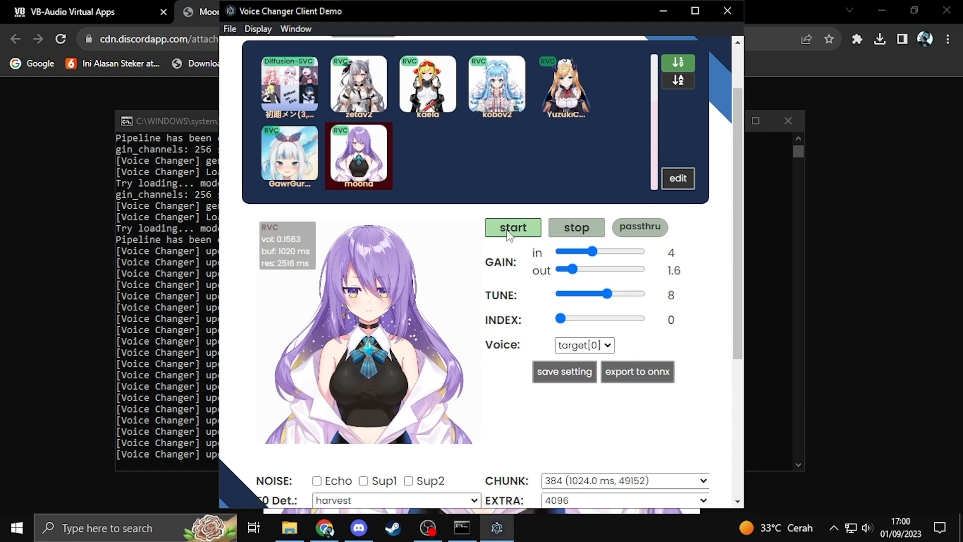
left_click(582, 229)
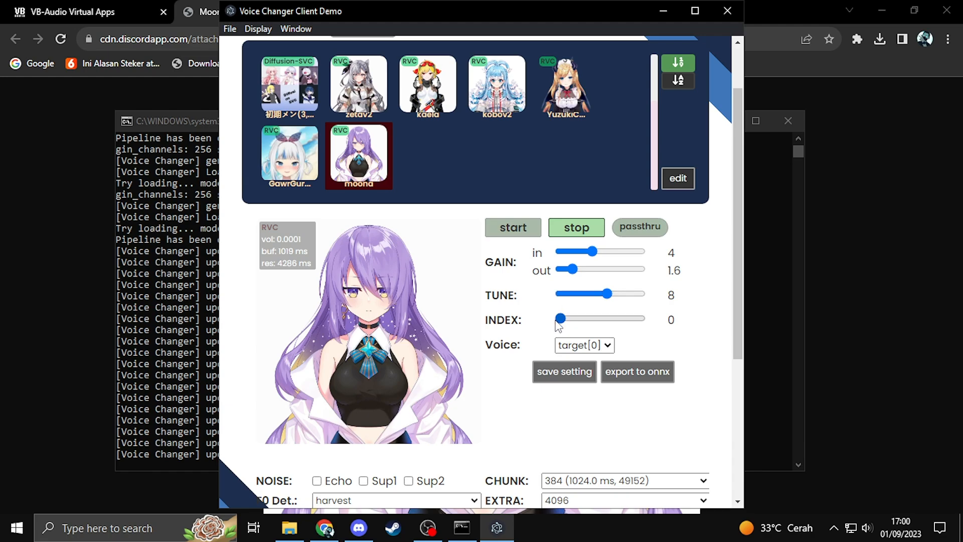
scroll(520, 328, "down", 1)
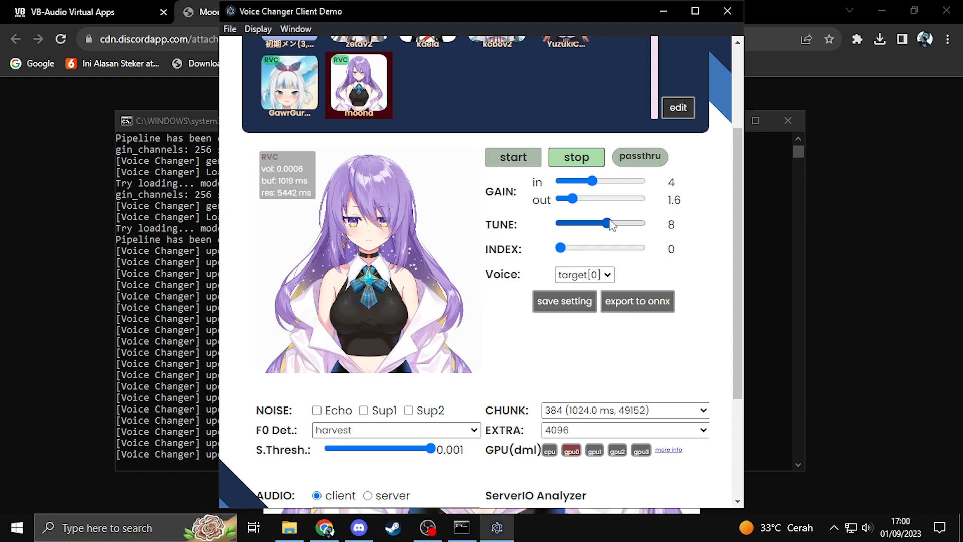
left_click_drag(607, 224, 605, 224)
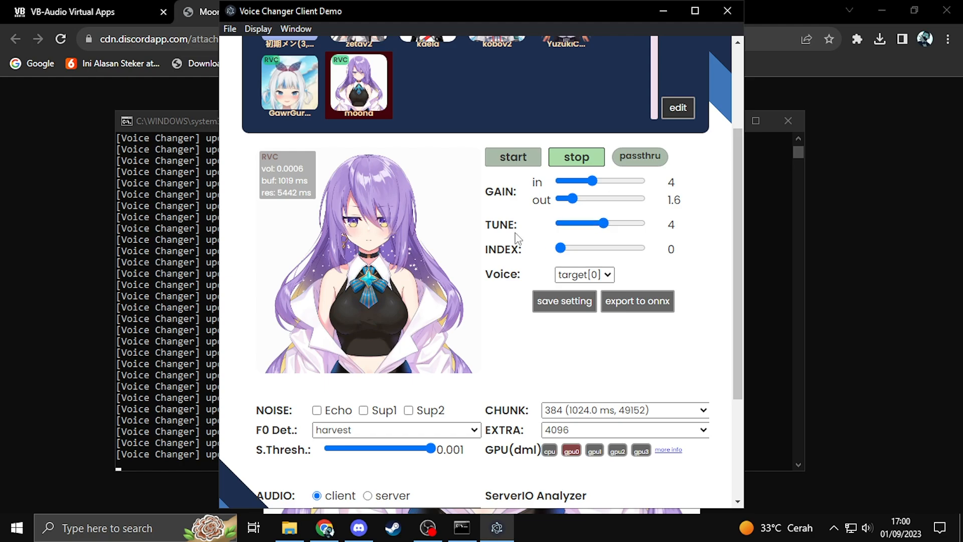
left_click(513, 157)
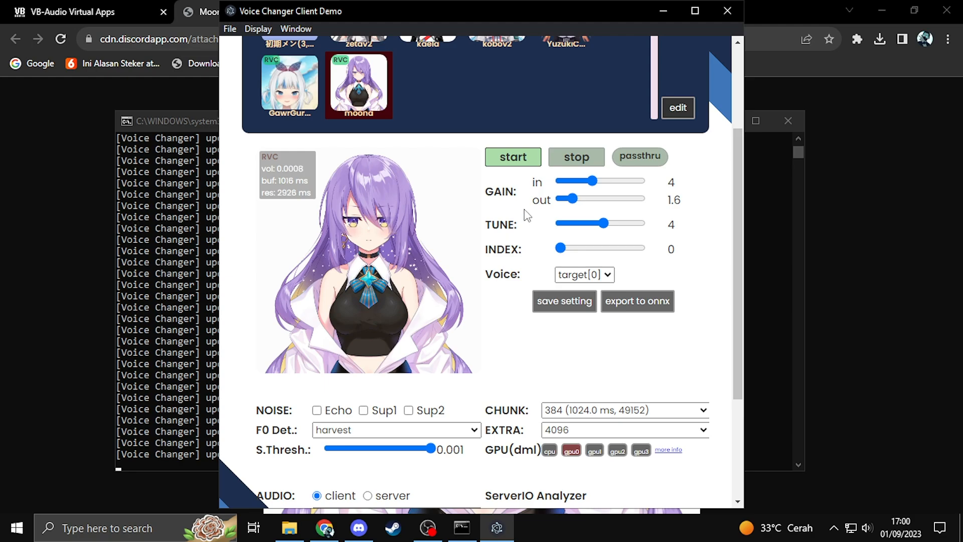
left_click(581, 159)
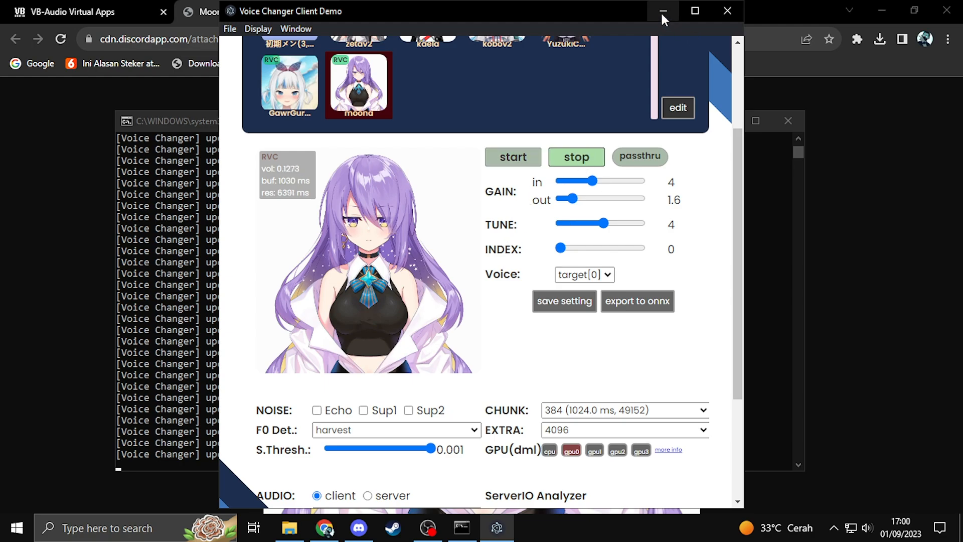
Switch to Discord, open its Voice & Video settings, and list the available input devices.
scroll(535, 219, "down", 3)
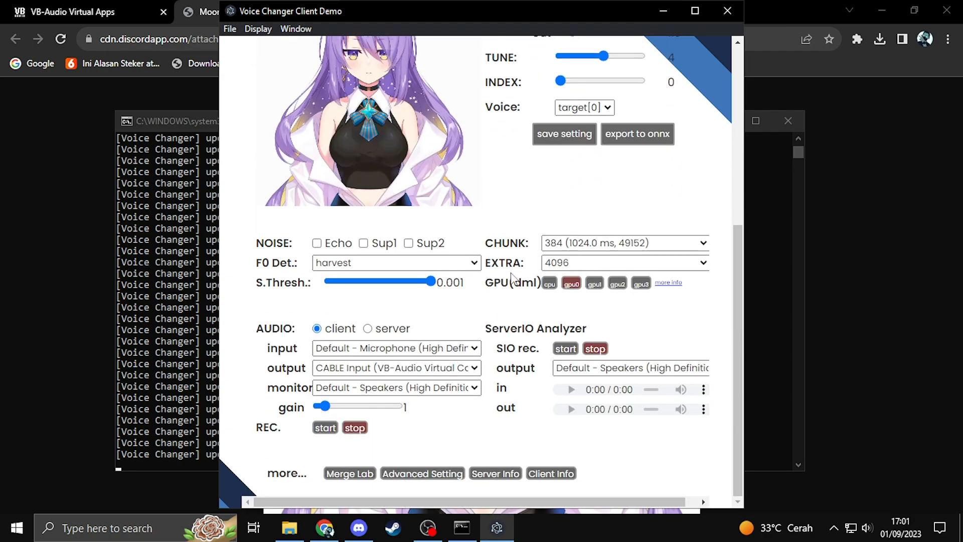
scroll(502, 321, "up", 4)
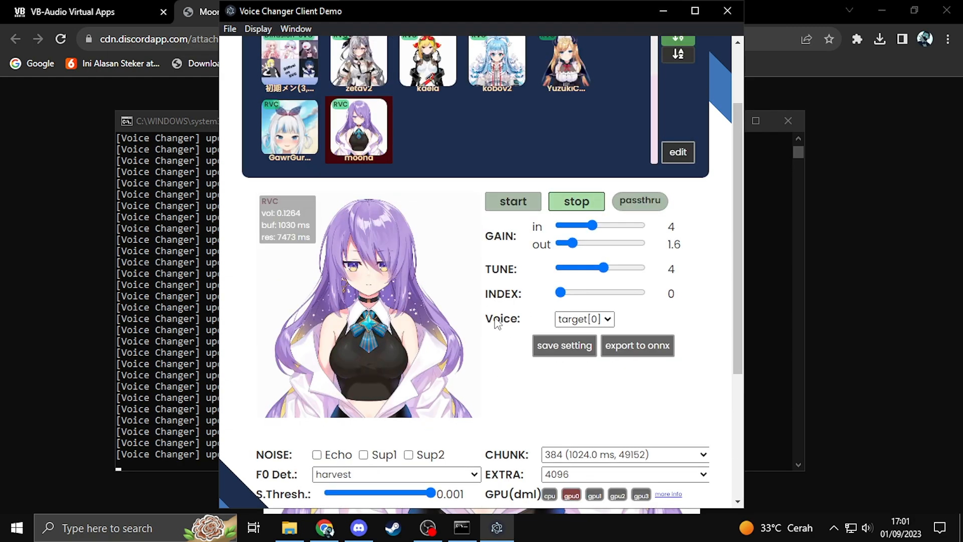
left_click(359, 527)
left_click(383, 468)
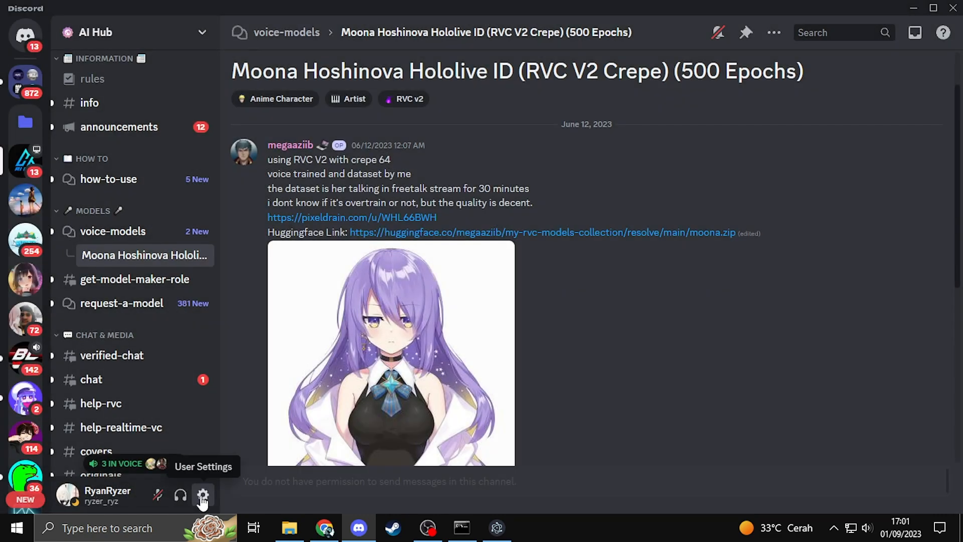
left_click(203, 496)
scroll(193, 402, "down", 2)
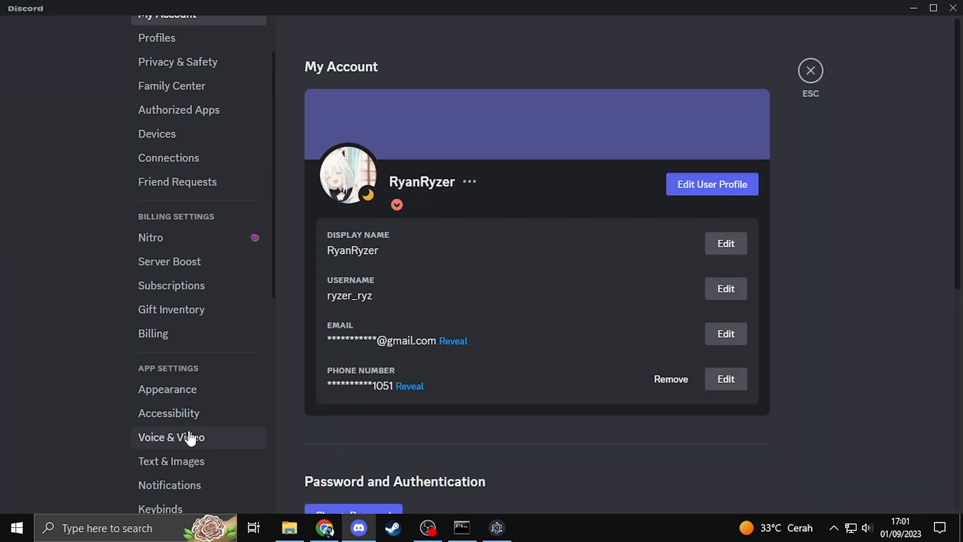
left_click(183, 441)
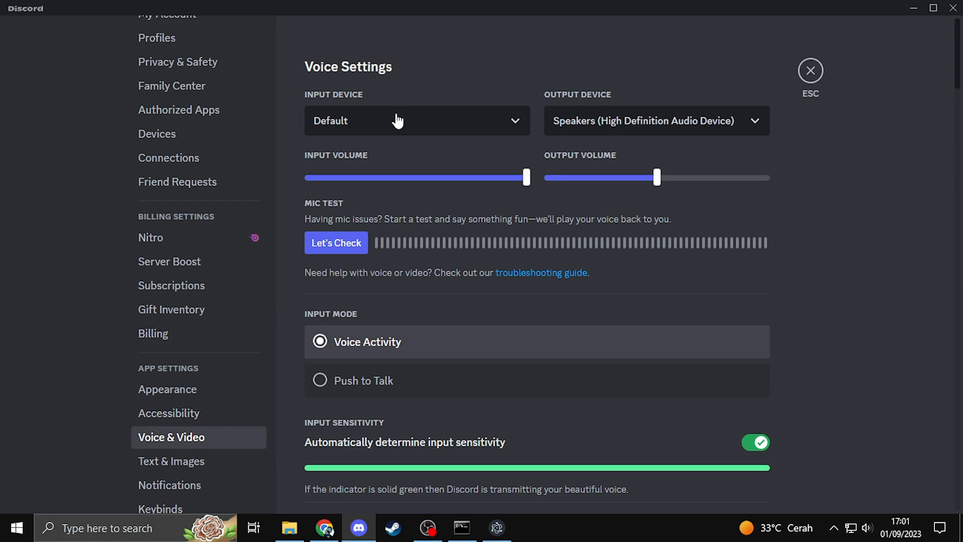
left_click(359, 129)
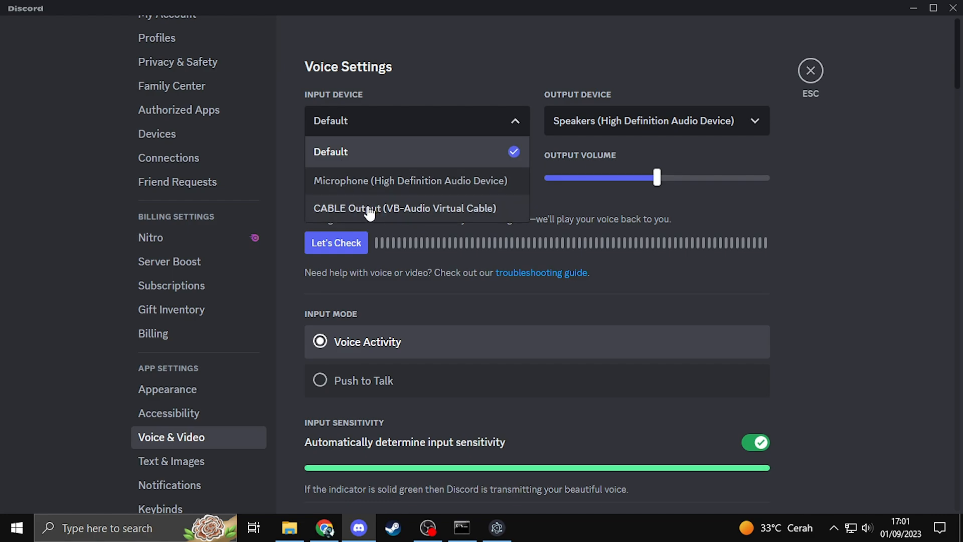
Examine the voice changer client's audio output device, close Discord's user settings, and return to the client.
left_click(497, 528)
scroll(370, 387, "down", 5)
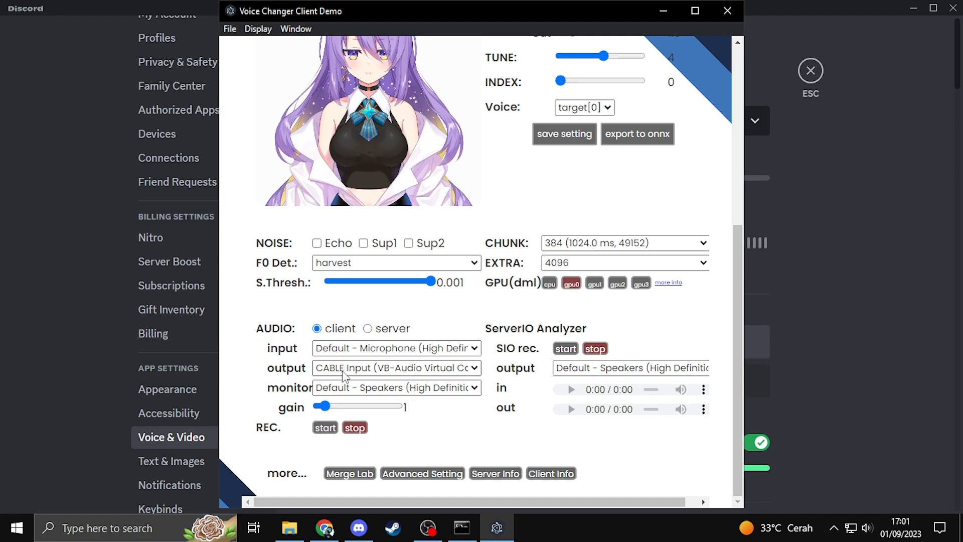
left_click(350, 531)
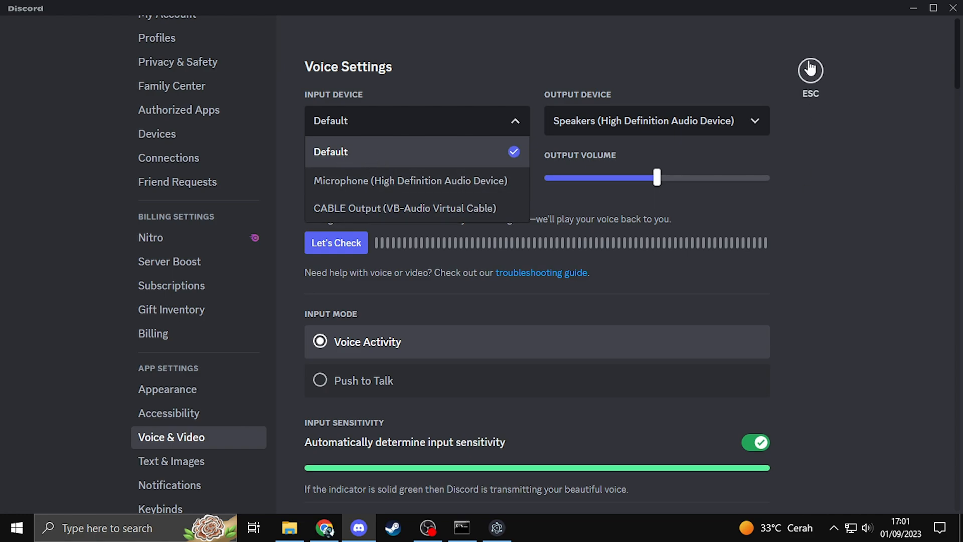
left_click(810, 68)
left_click(497, 527)
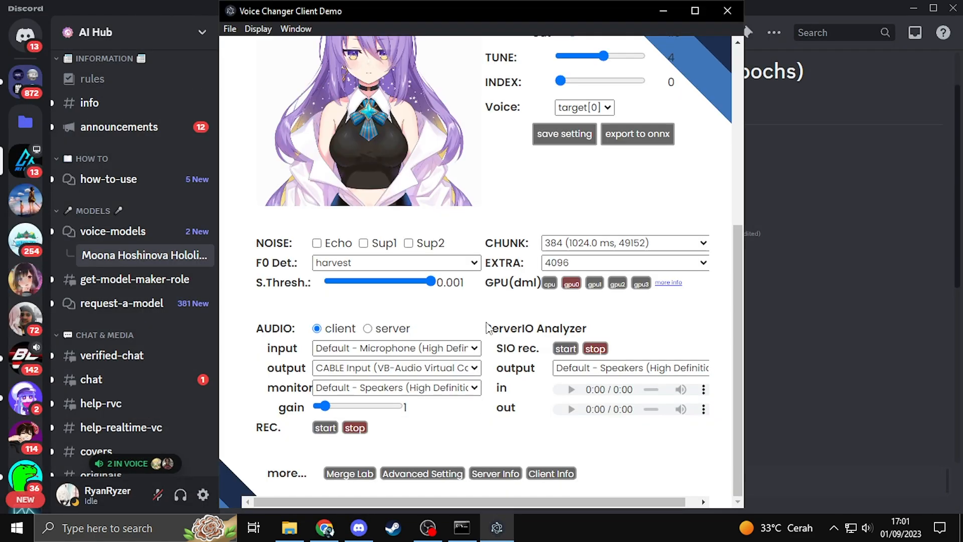
scroll(466, 225, "up", 4)
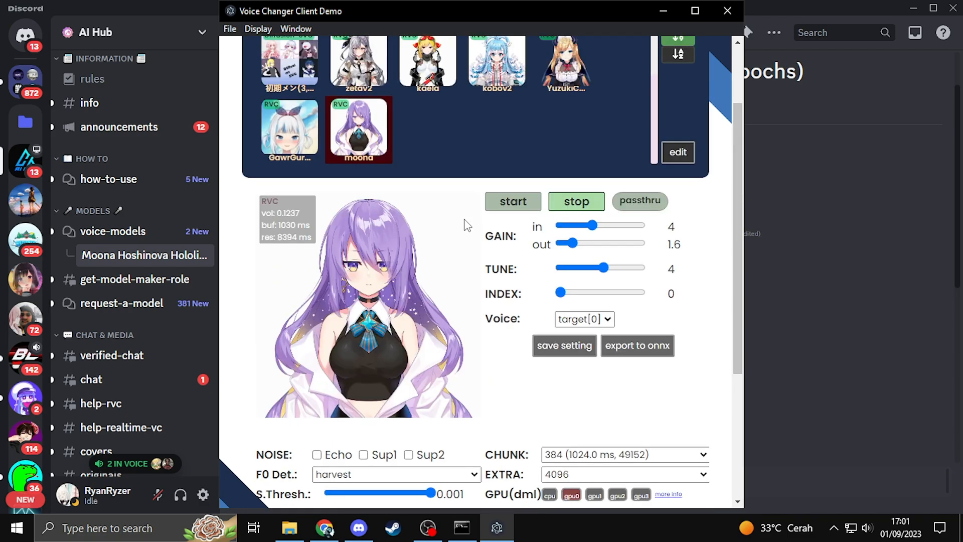
scroll(466, 225, "up", 2)
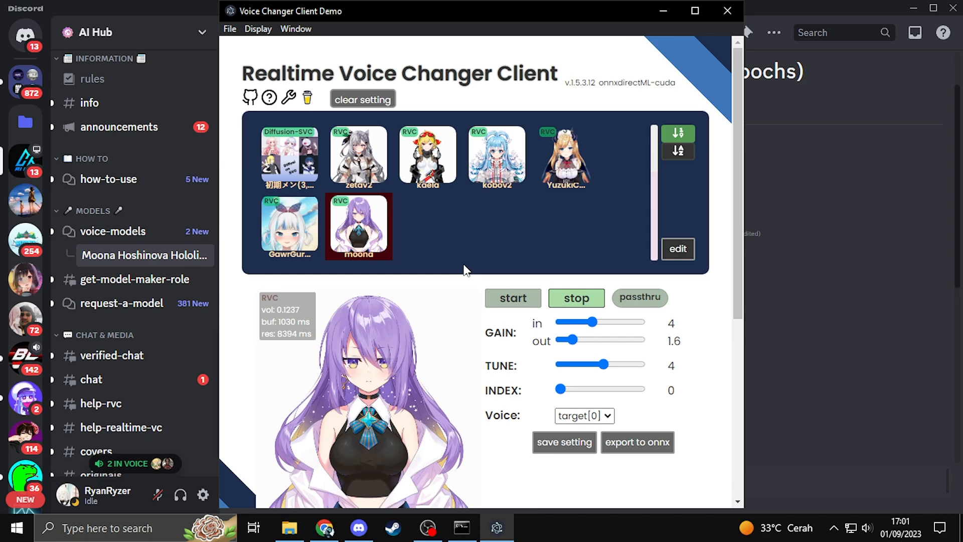
scroll(466, 270, "down", 4)
scroll(428, 252, "up", 4)
scroll(430, 276, "down", 5)
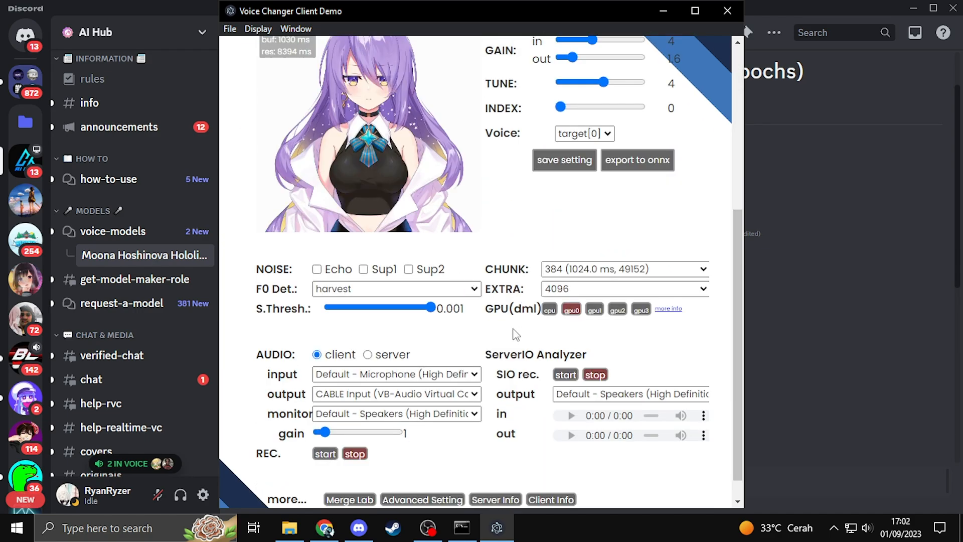
scroll(517, 331, "down", 1)
scroll(522, 325, "up", 6)
scroll(522, 325, "up", 1)
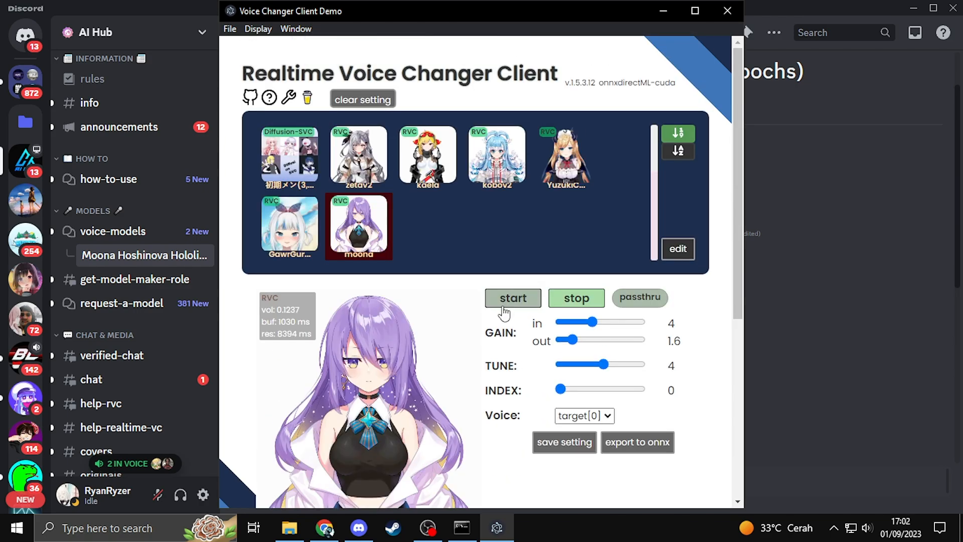